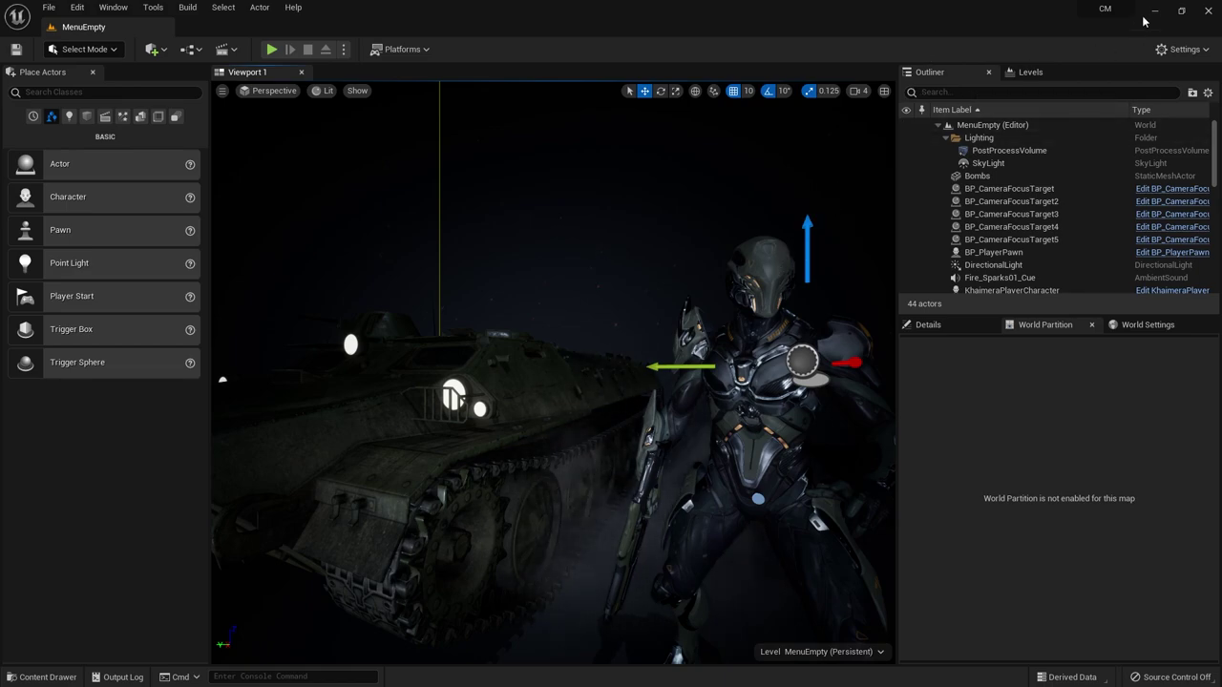
- Close the Unreal editor and watch the first Unreal Engine 5 tutorial video
click(1209, 11)
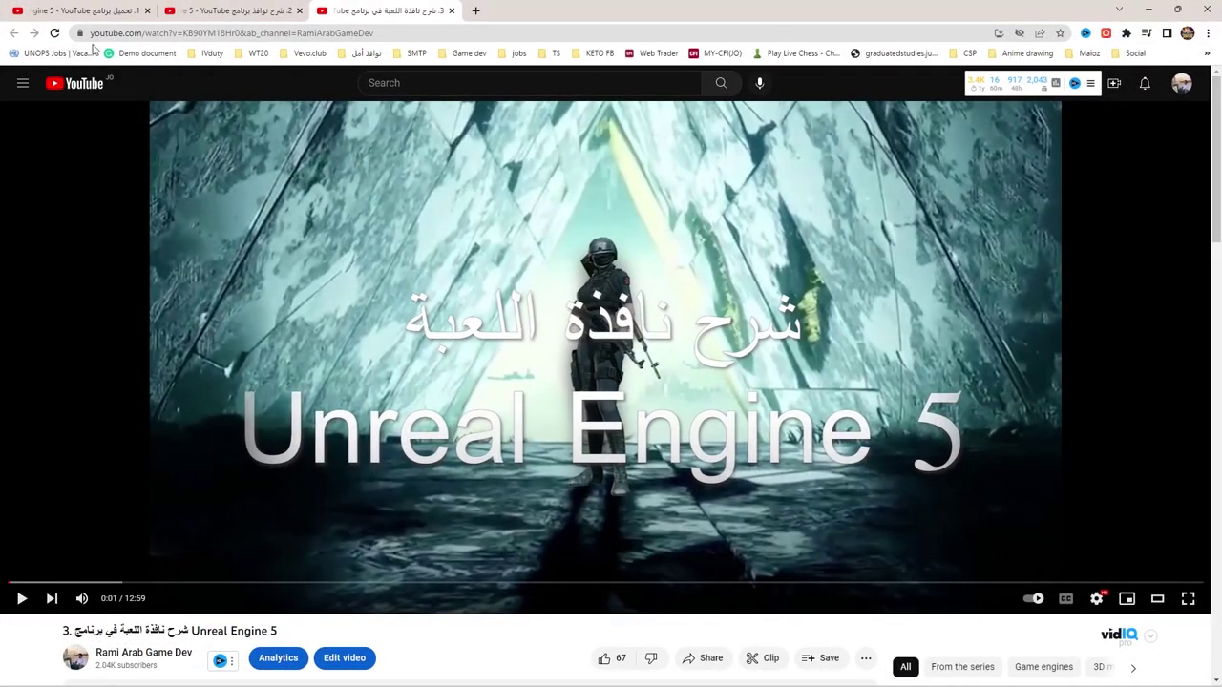
click(85, 11)
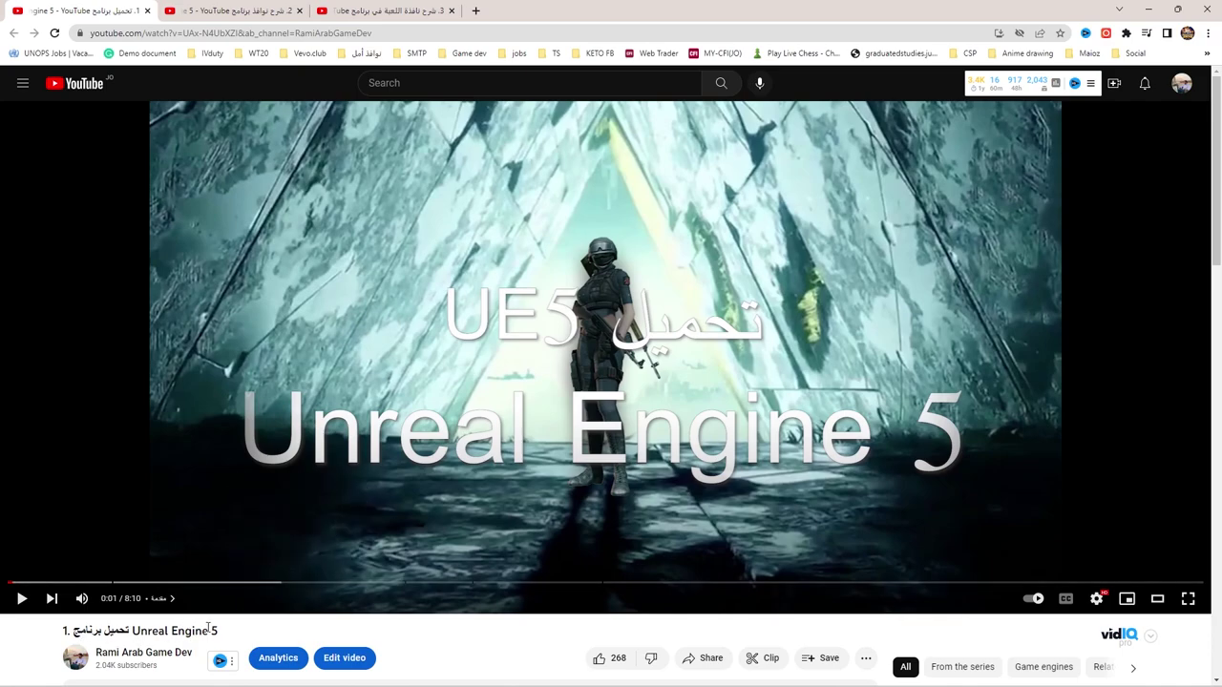
mouse_move(191, 685)
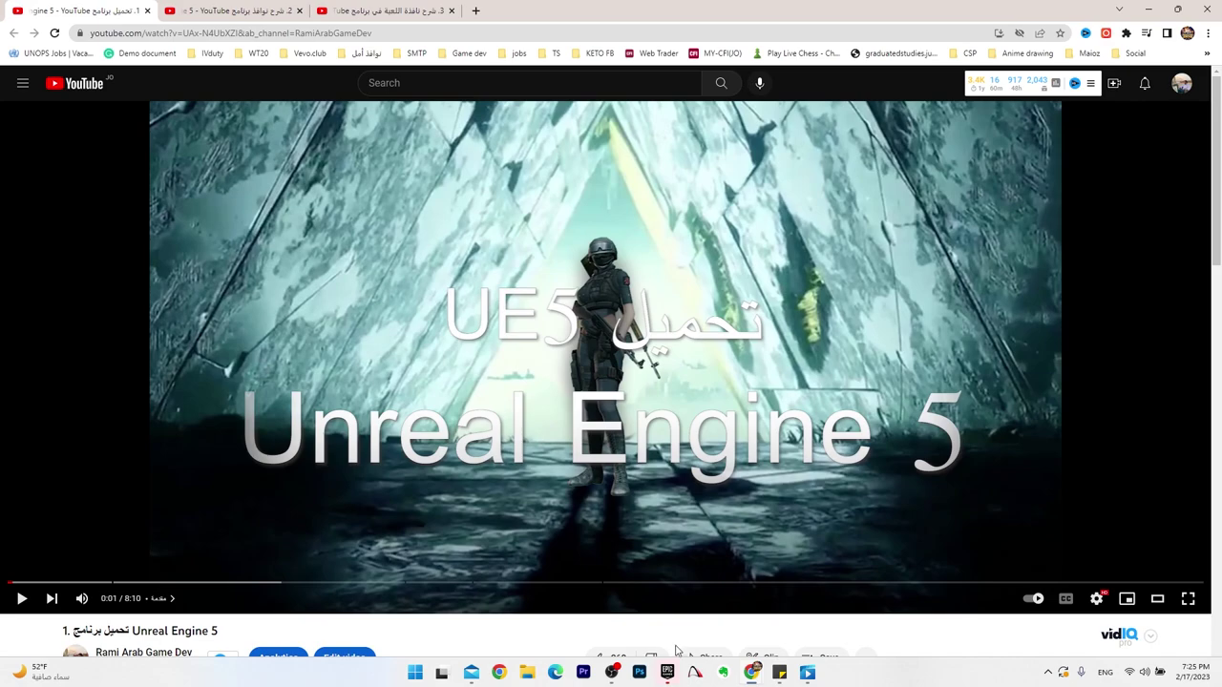
click(667, 672)
click(667, 672)
- Look over the second and third tutorial videos, then minimize the browser
click(287, 10)
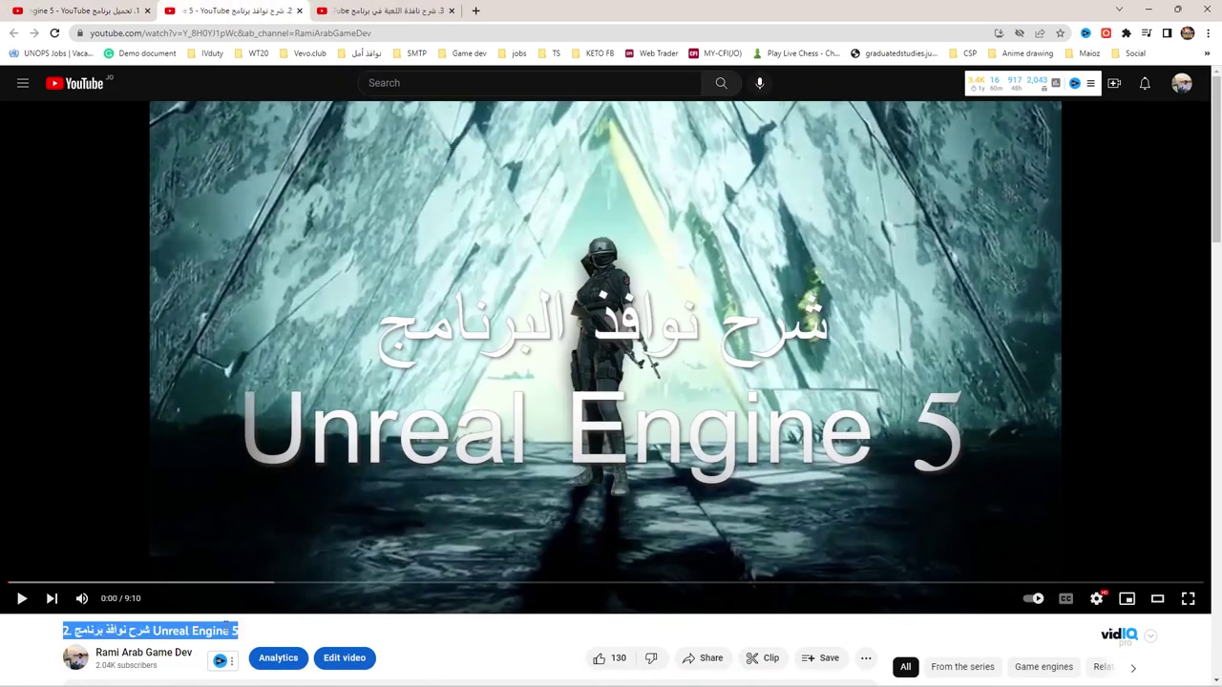
click(251, 638)
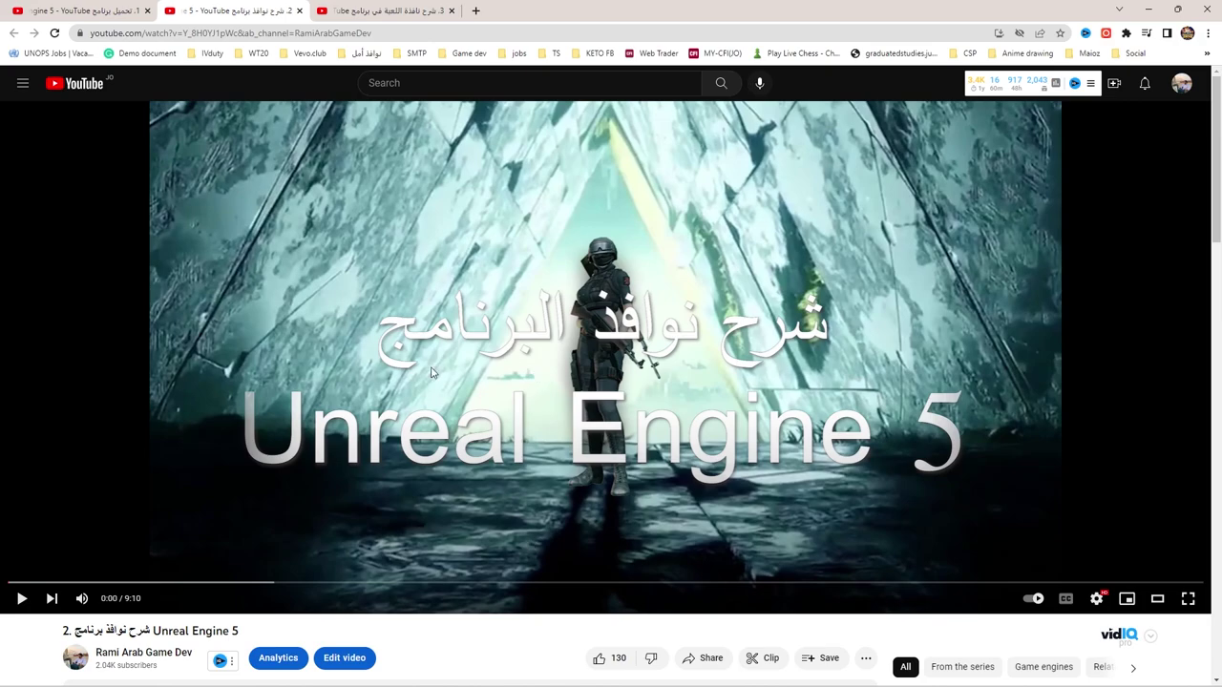
key(ctrl+Tab)
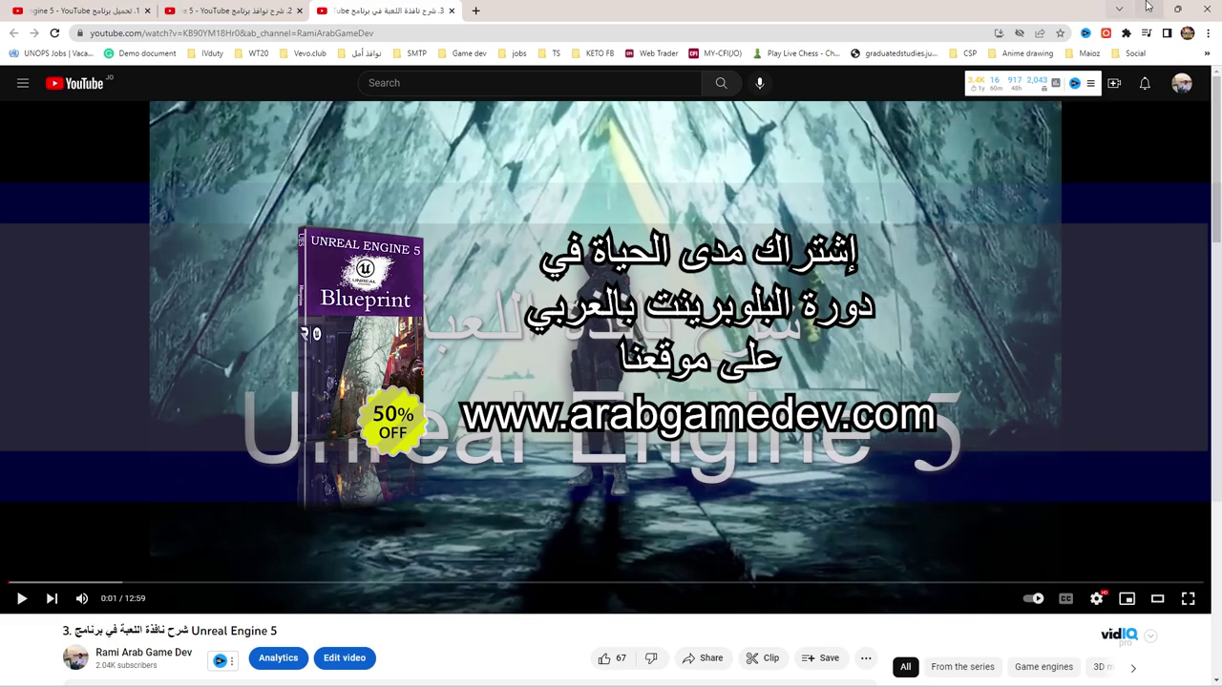
click(1148, 7)
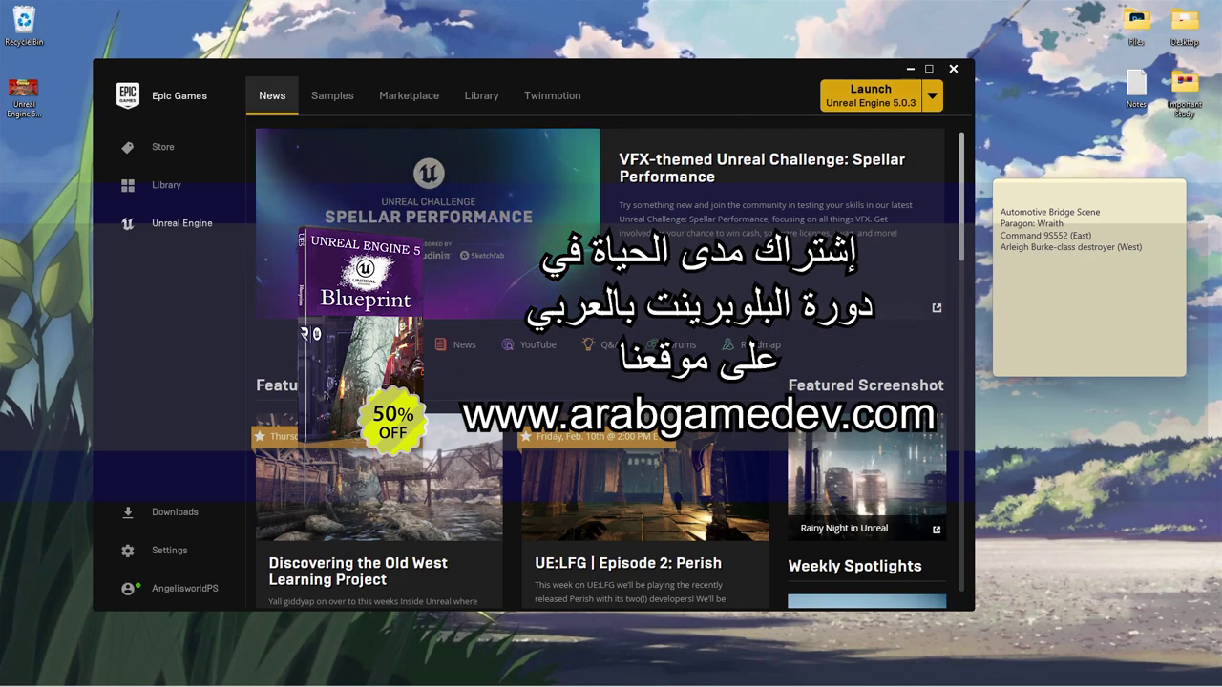
- Check the sticky-note project notes, then launch Unreal Engine 5.0.3 from the Library
click(481, 96)
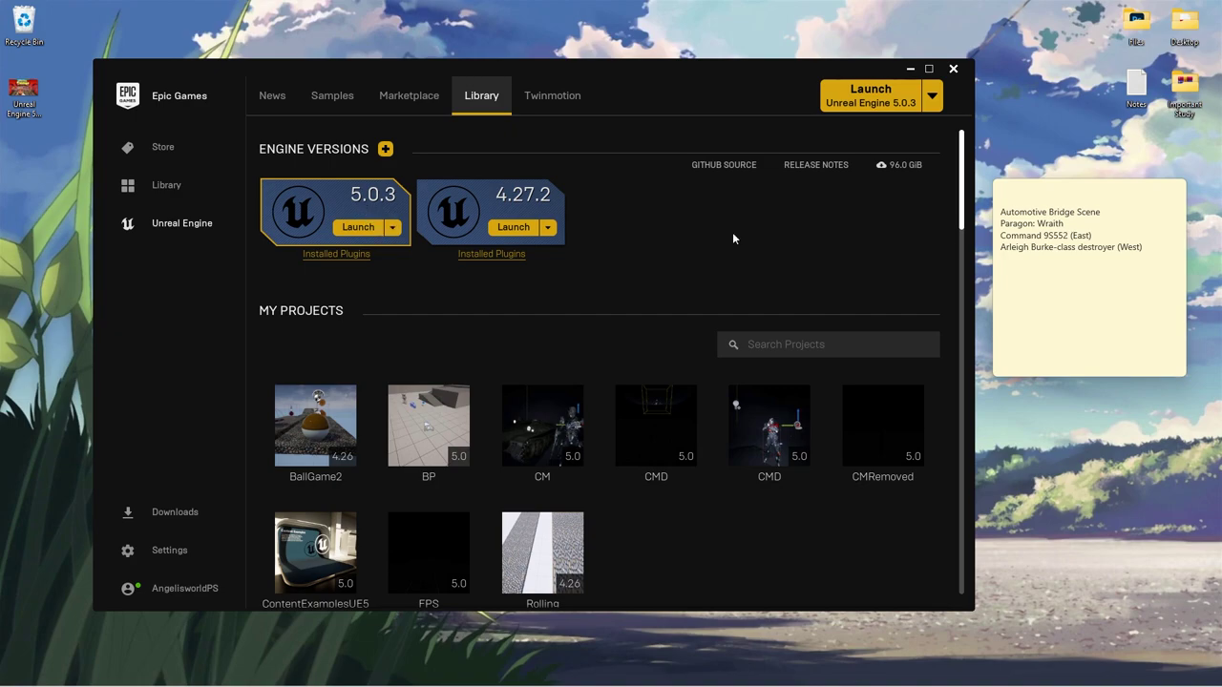
click(1144, 248)
drag(1144, 248, 1000, 207)
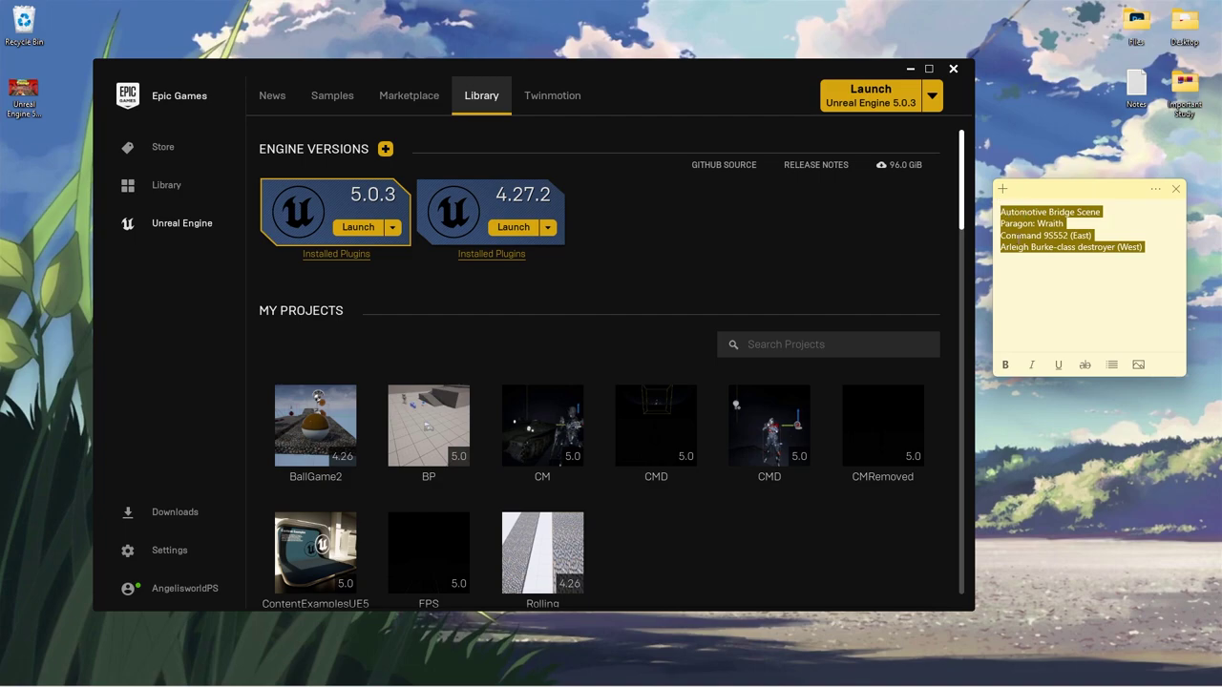
click(1025, 247)
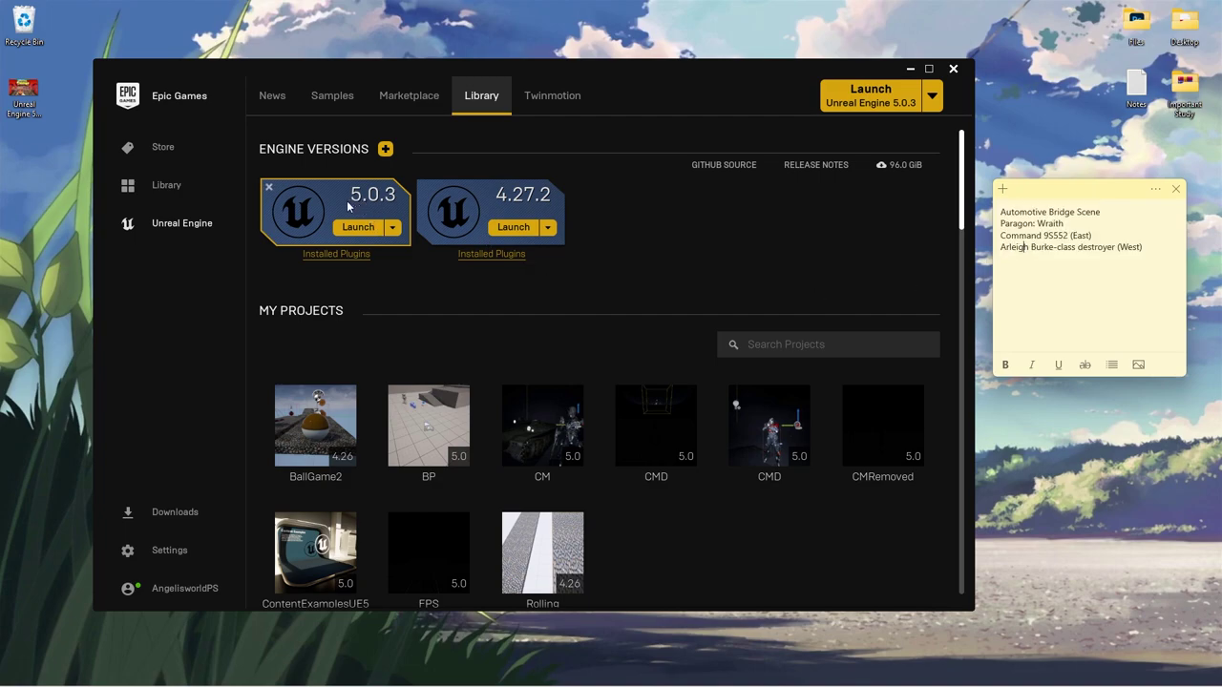
click(357, 229)
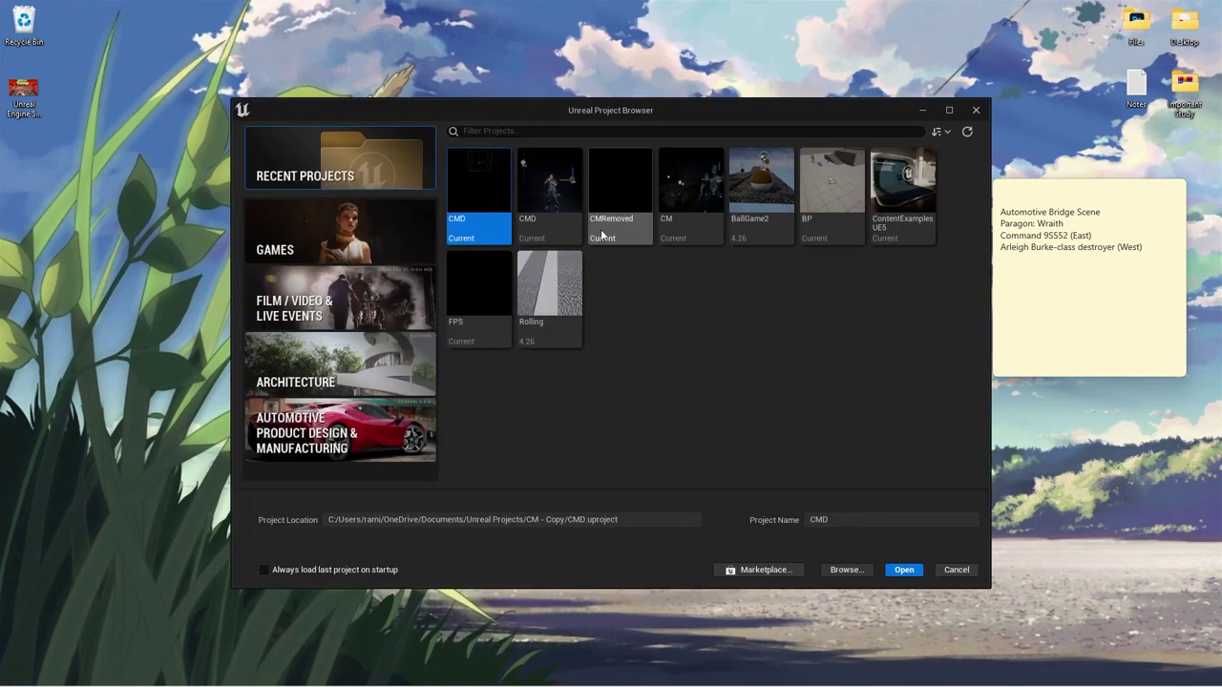
- Create a Third Person game project from the Games templates, named SST
click(317, 231)
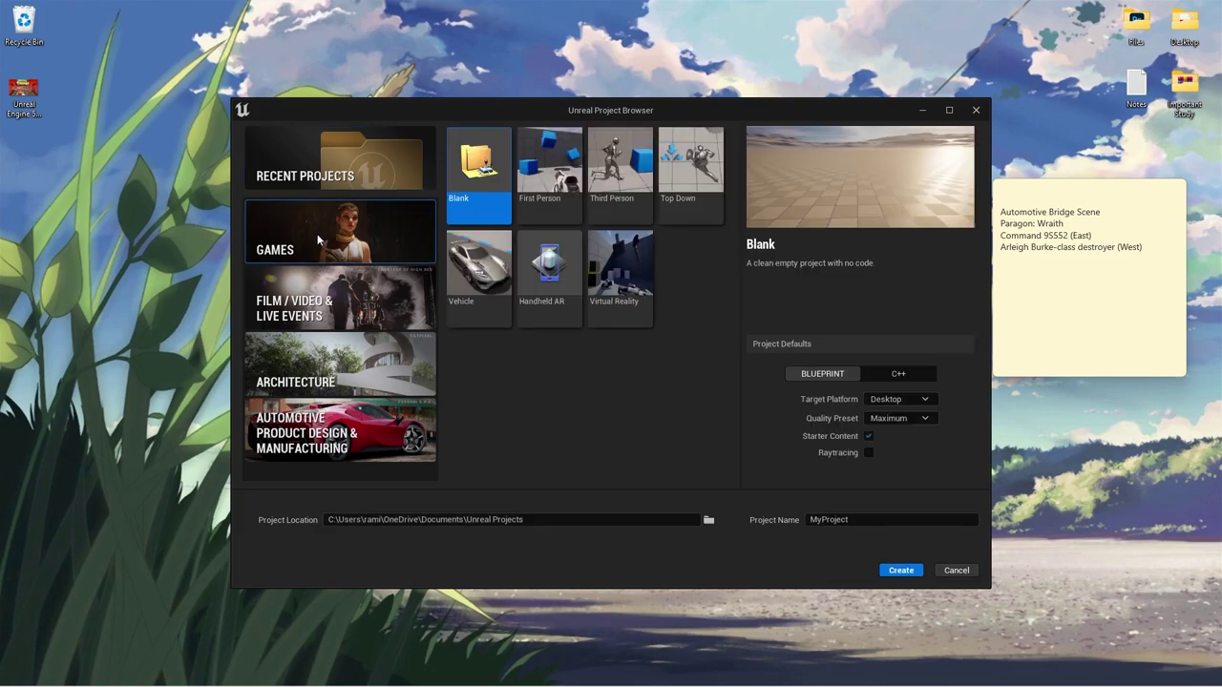
click(636, 165)
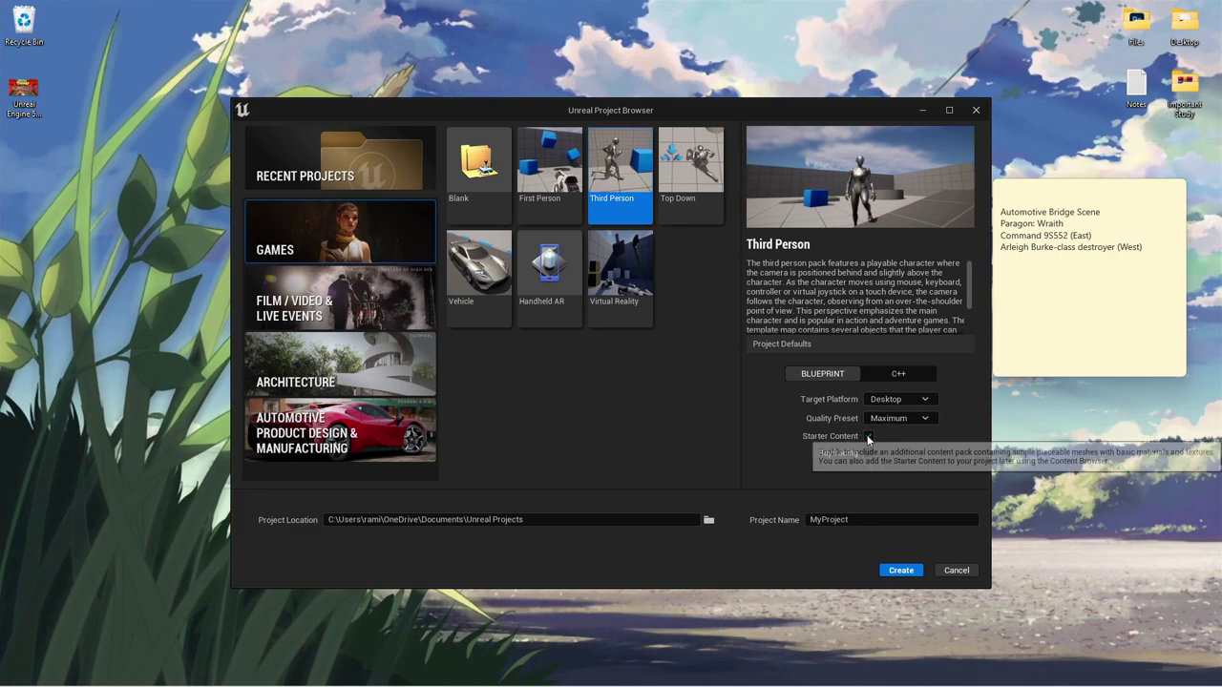
click(868, 520)
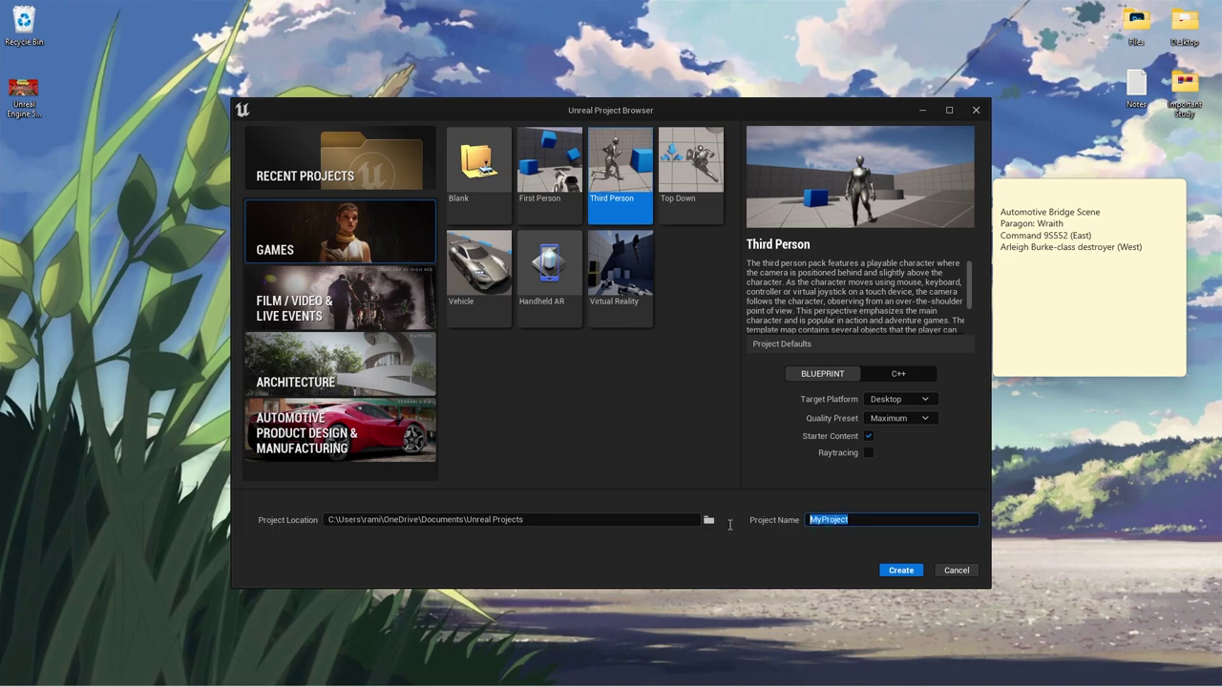
text(S)
text(ST)
click(854, 542)
click(903, 571)
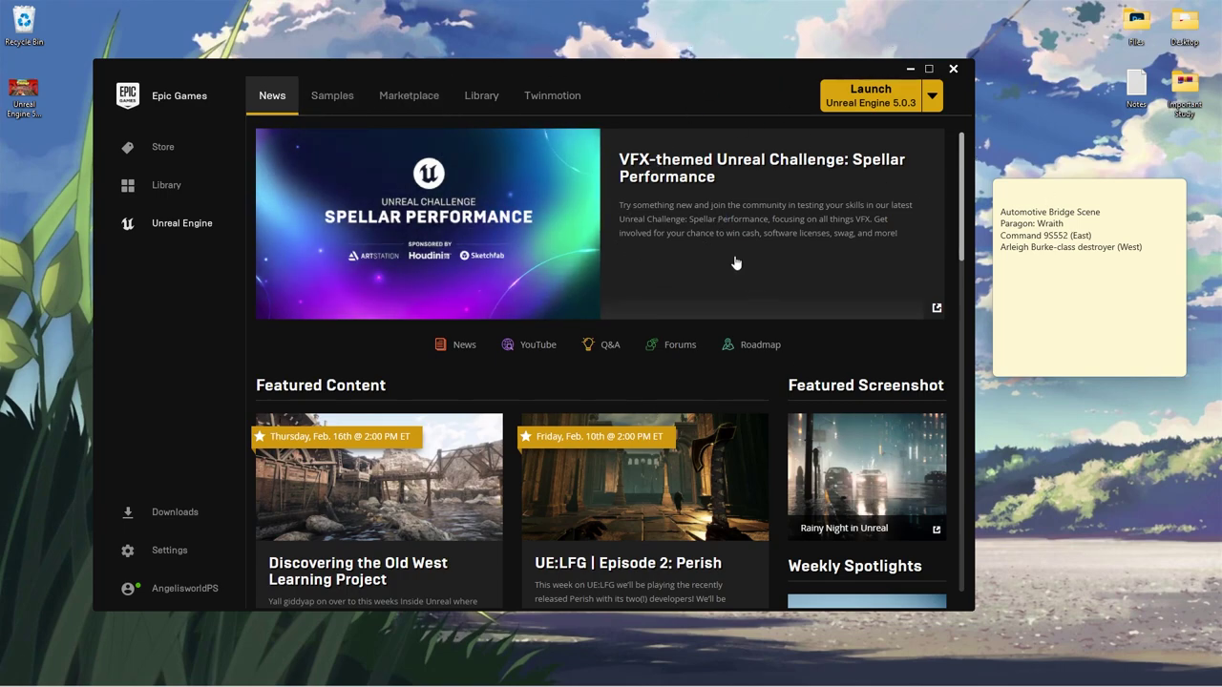
- Select the five Playground floor and wall cubes, delete them, then undo the deletion
mouse_move(683, 70)
mouse_down()
mouse_move(724, 515)
mouse_move(681, 76)
mouse_up()
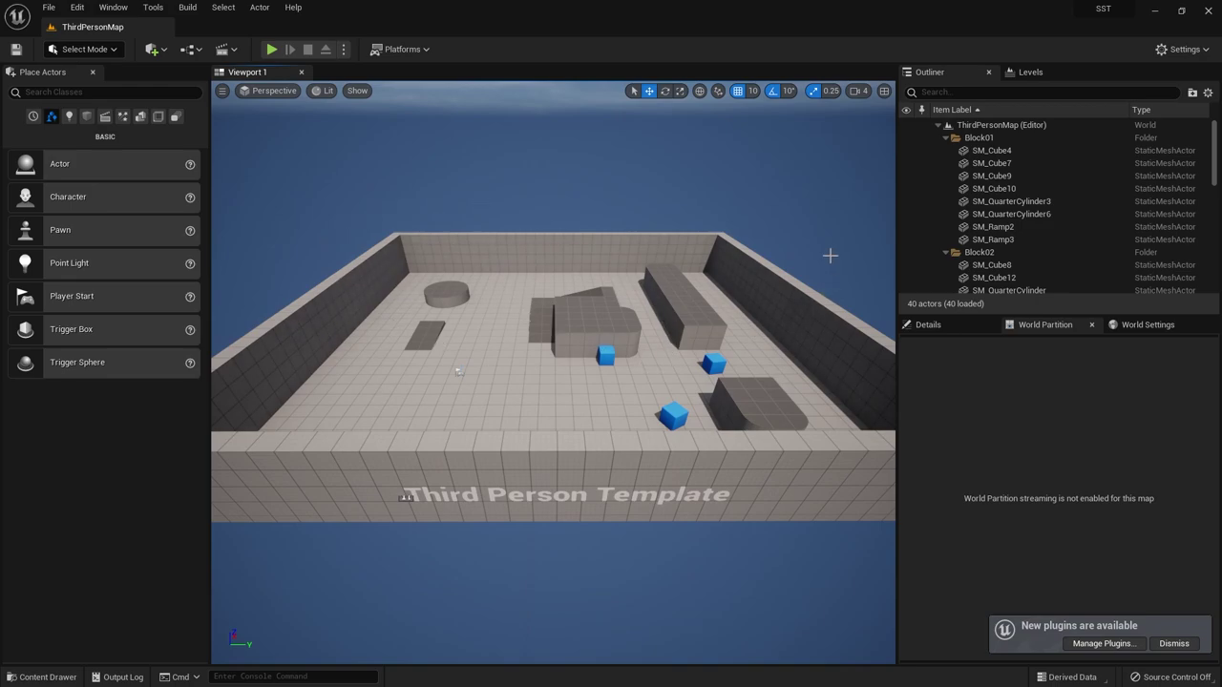
scroll(1050, 210, down, 10)
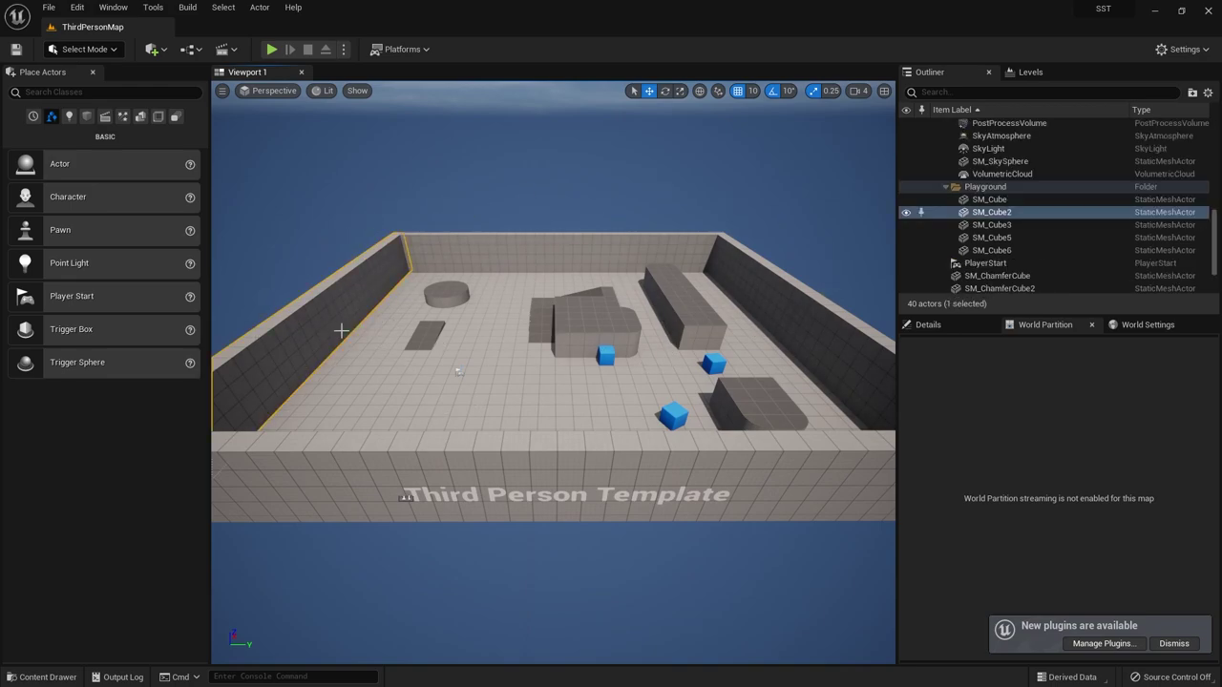
click(989, 199)
shift+click(997, 250)
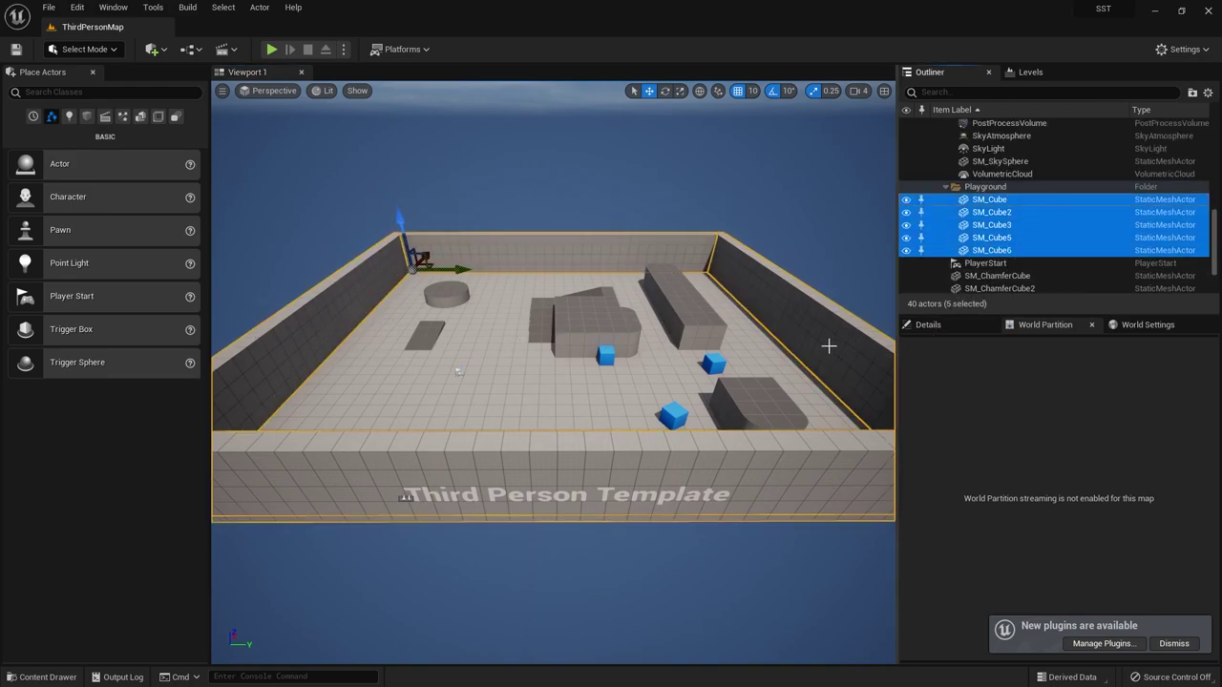
key(Delete)
key(ctrl+z)
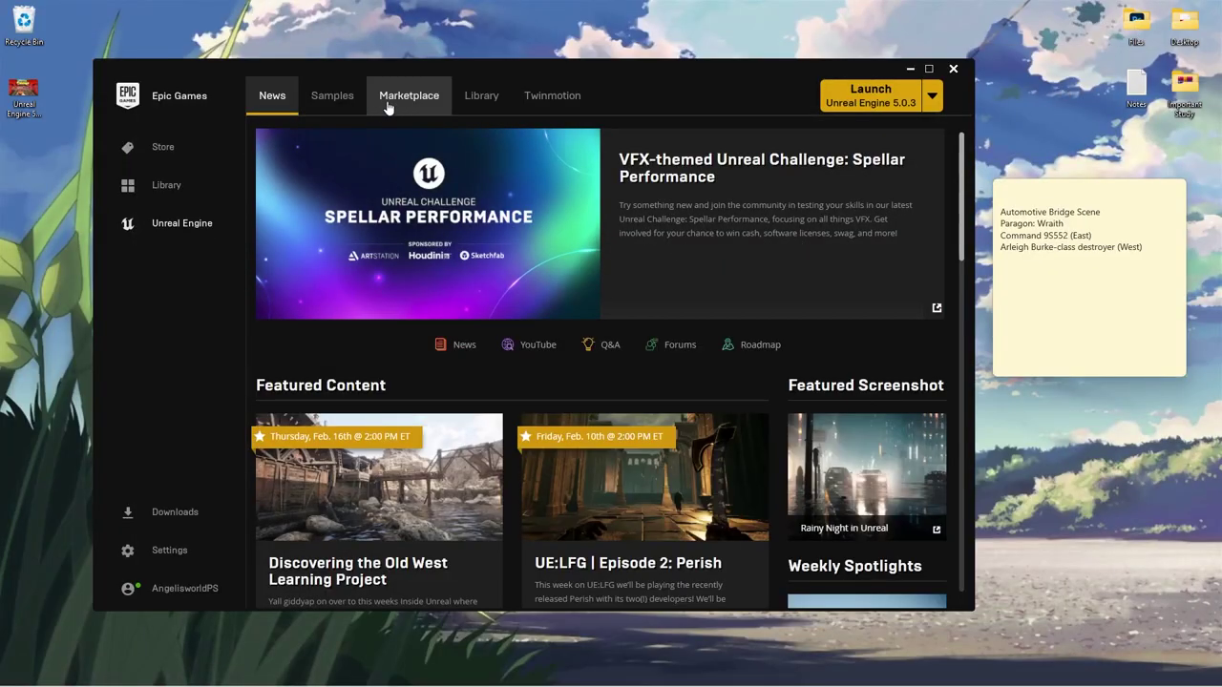
- Search the Marketplace for Automotive Bridge Scene using the name from the notes
click(486, 114)
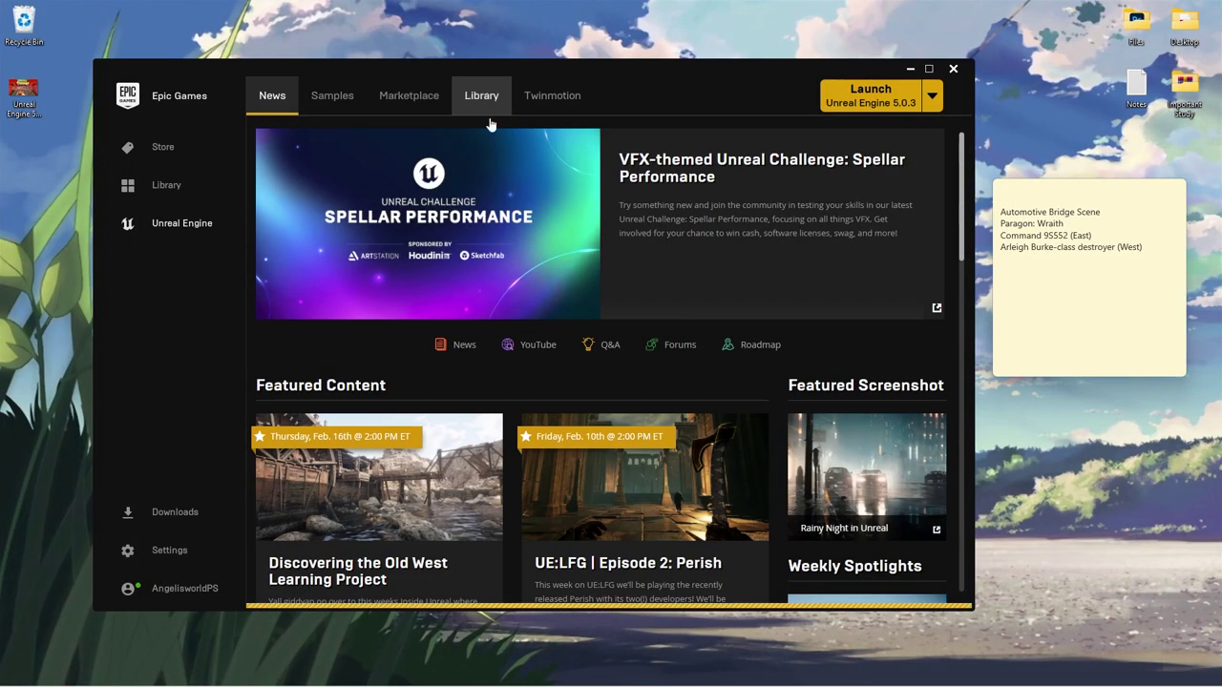
triple_click(1038, 212)
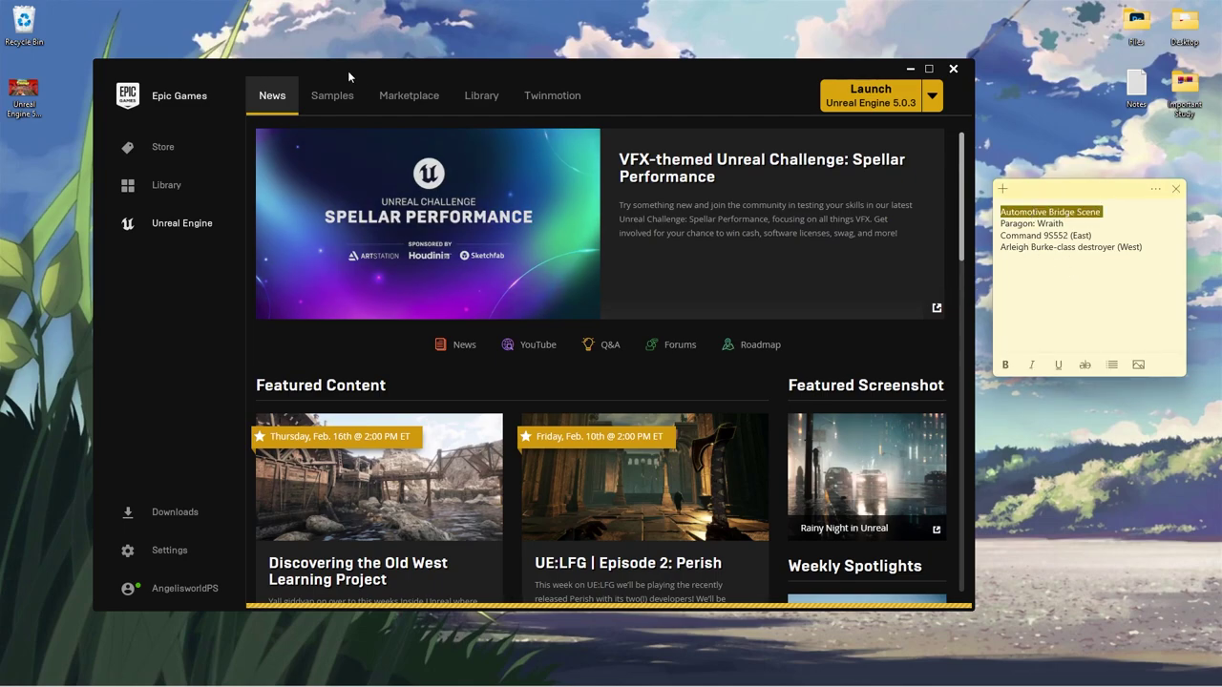
click(413, 101)
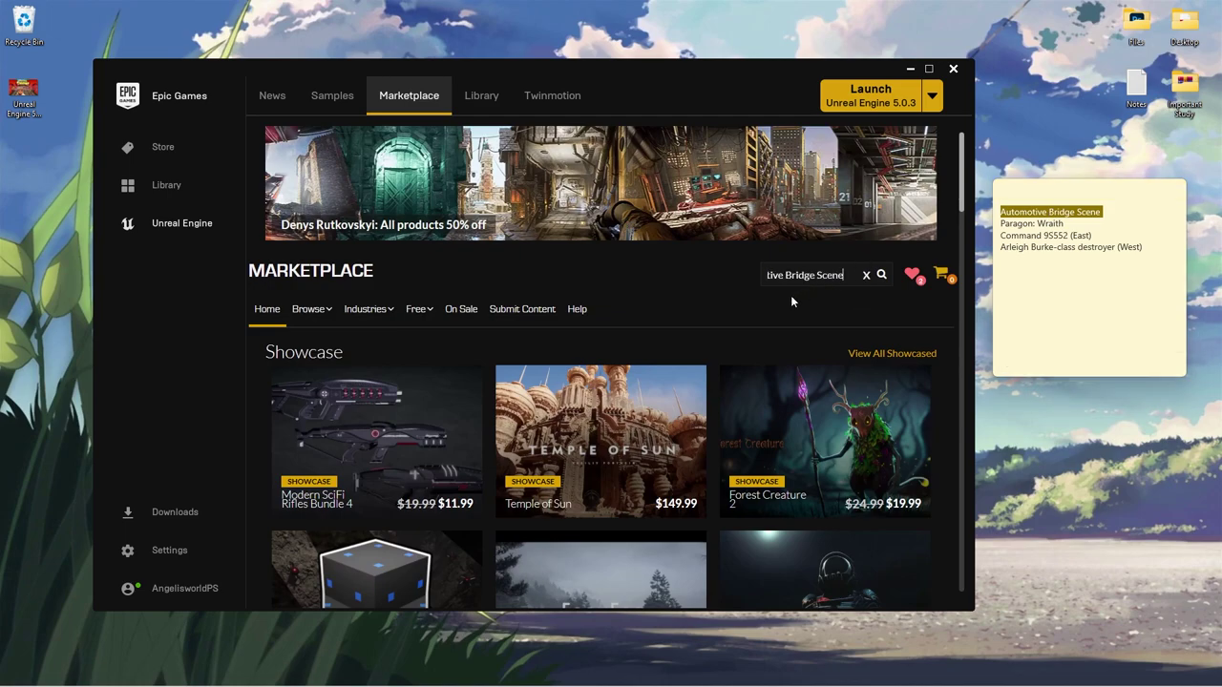
key(Return)
scroll(608, 282, down, 2)
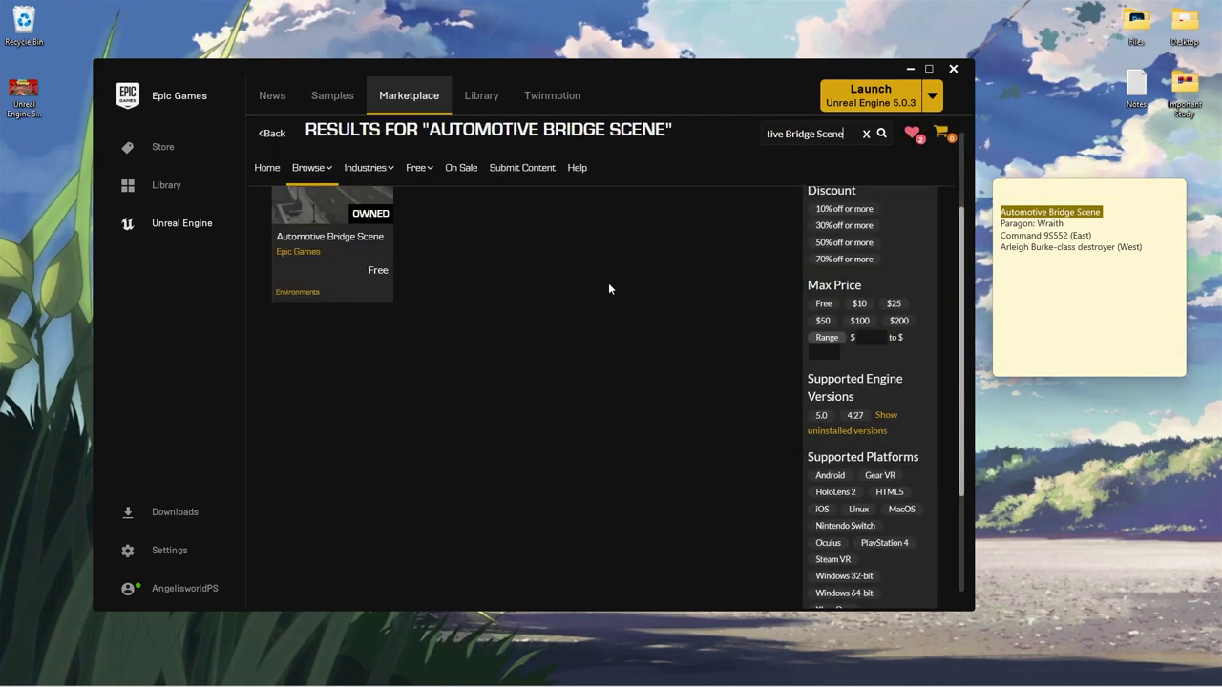
scroll(546, 382, up, 2)
- Open the owned Automotive Bridge Scene item and browse its preview images
click(336, 436)
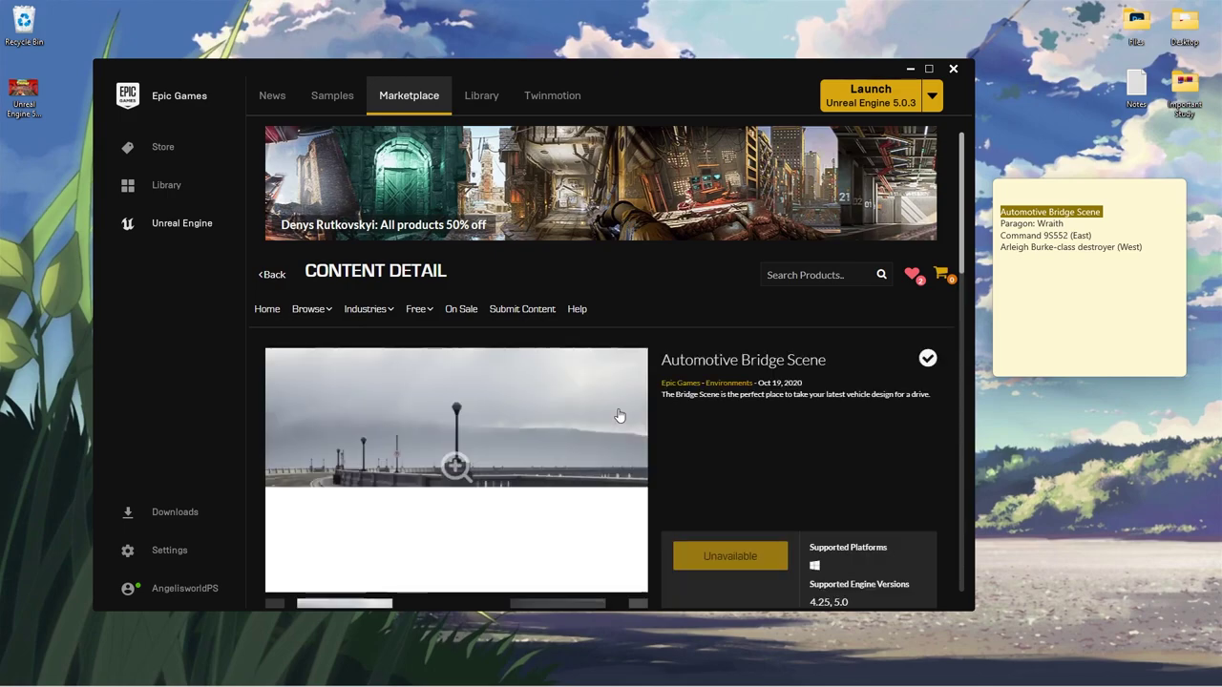
scroll(619, 417, down, 3)
click(573, 286)
click(949, 334)
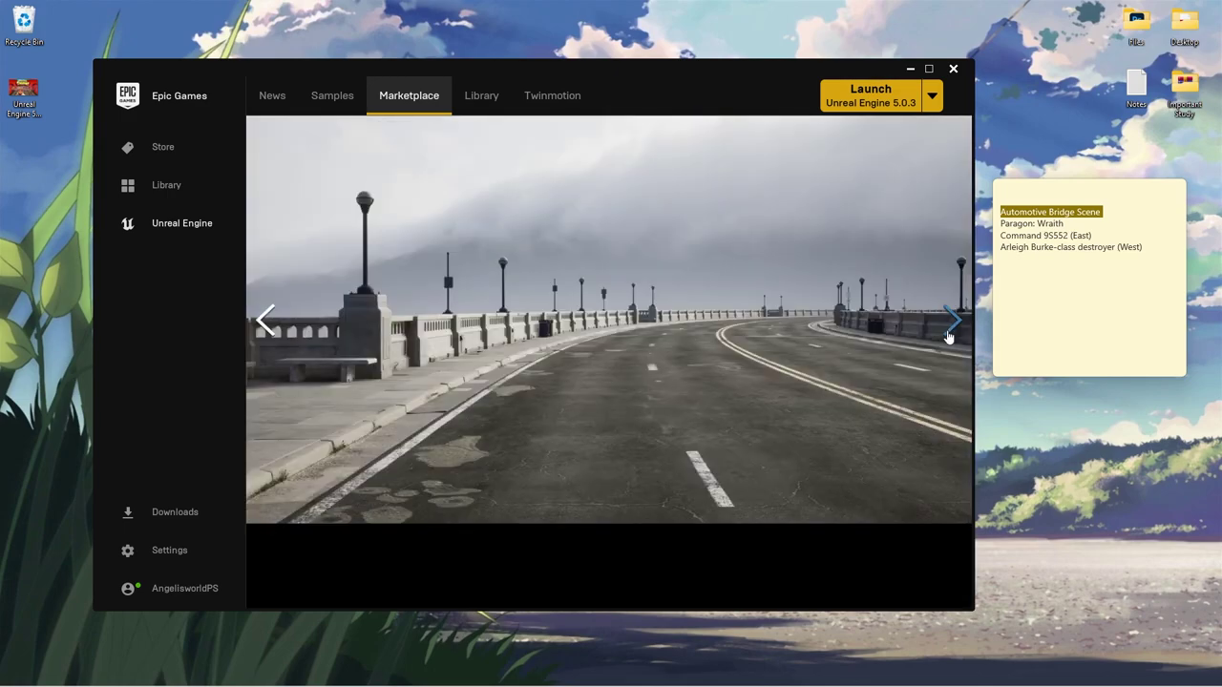
click(948, 336)
click(948, 336)
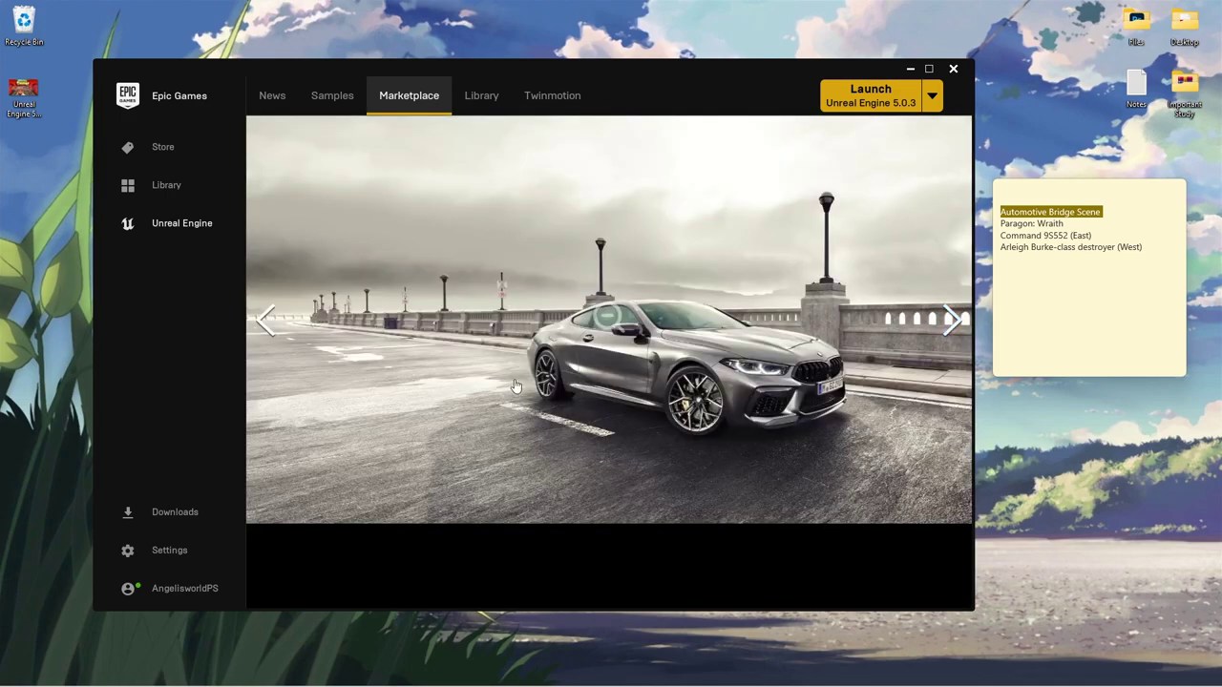
click(665, 329)
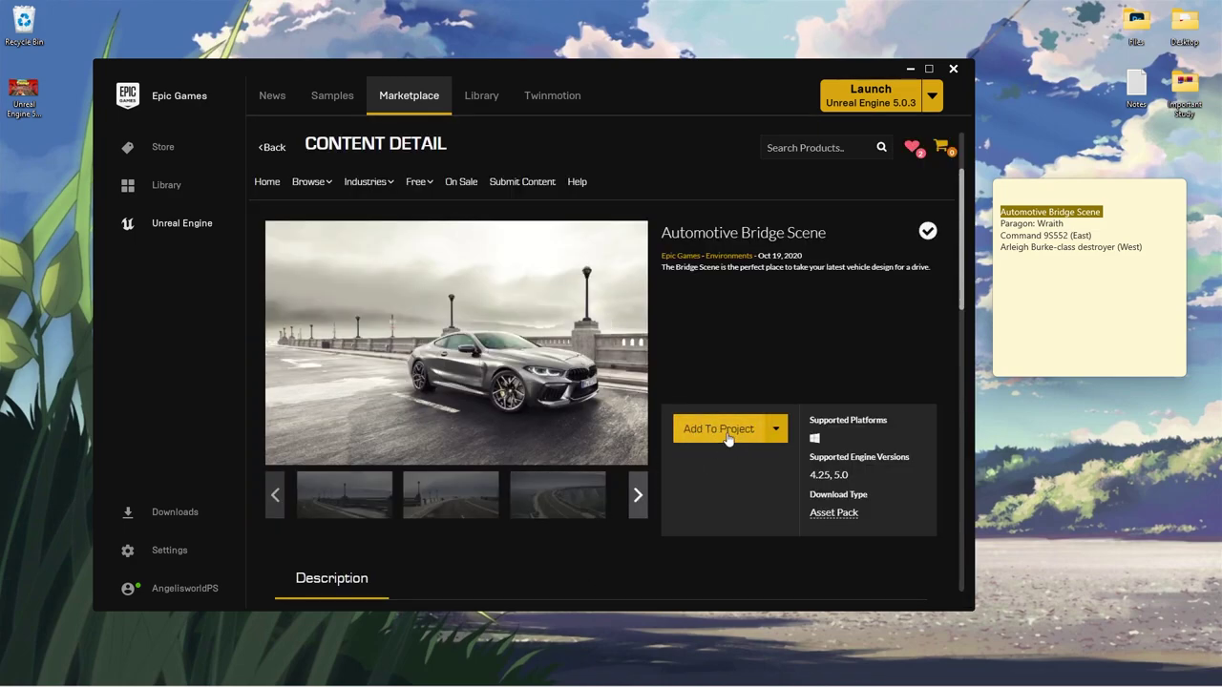
- Add the Automotive Bridge Scene pack for engine 5.0 to the SST project
double_click(844, 474)
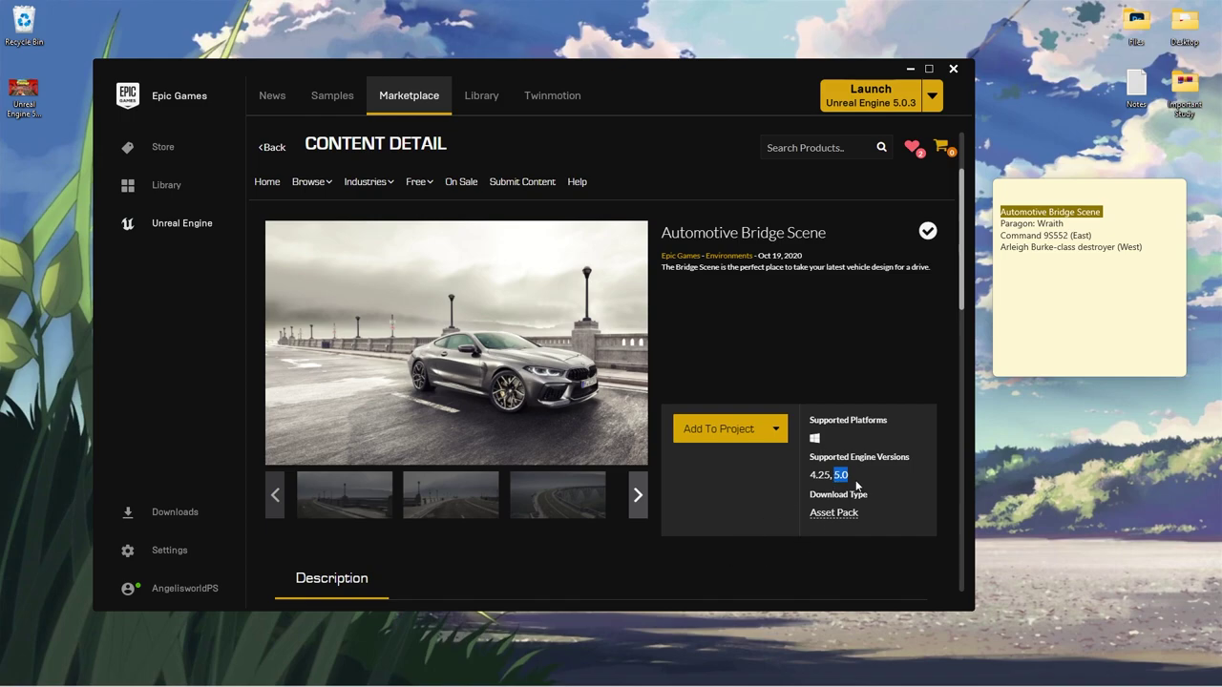
click(703, 438)
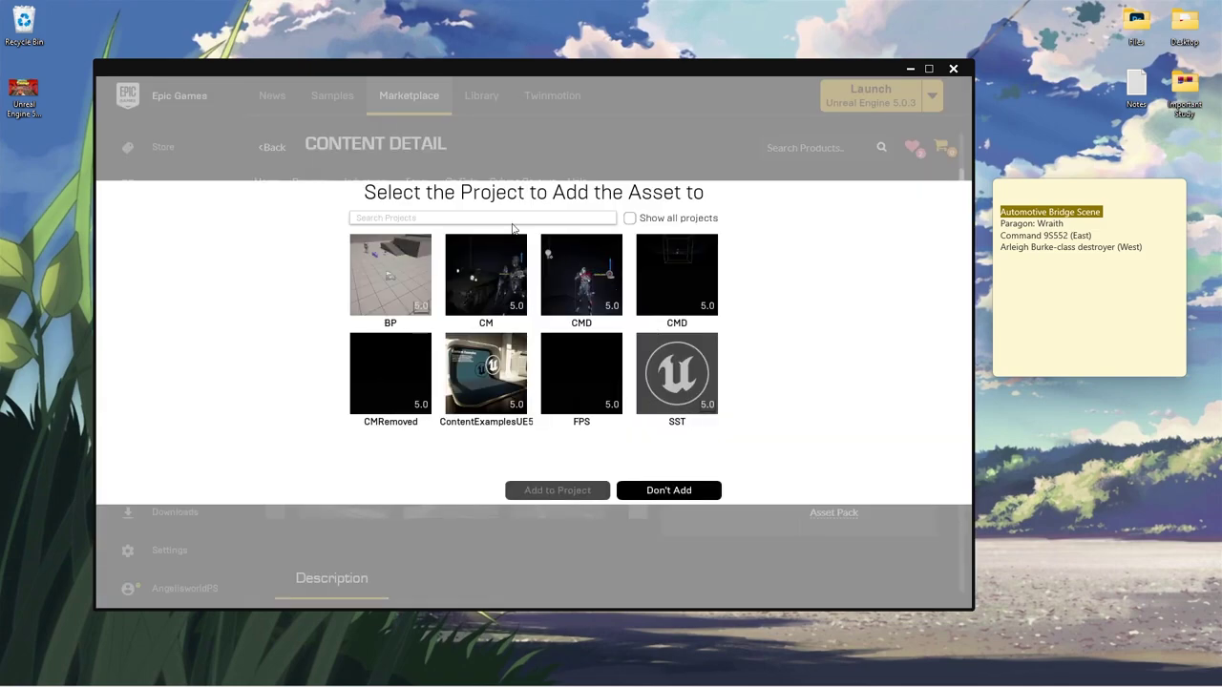
text(sst)
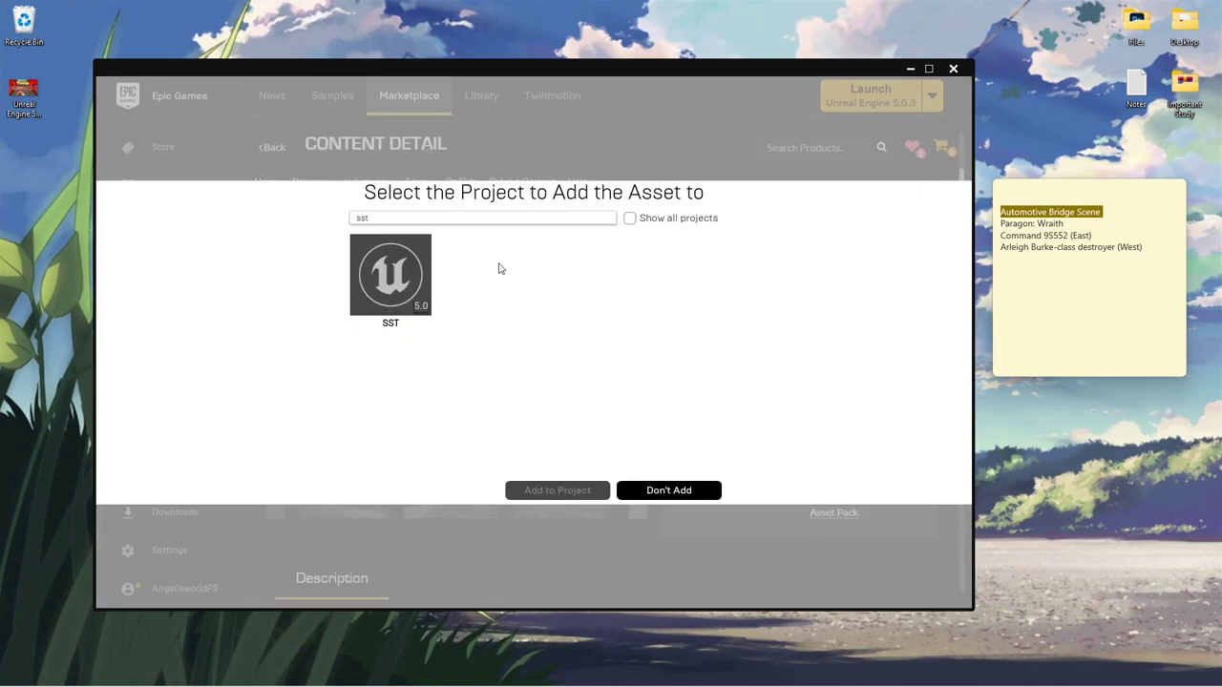
click(371, 283)
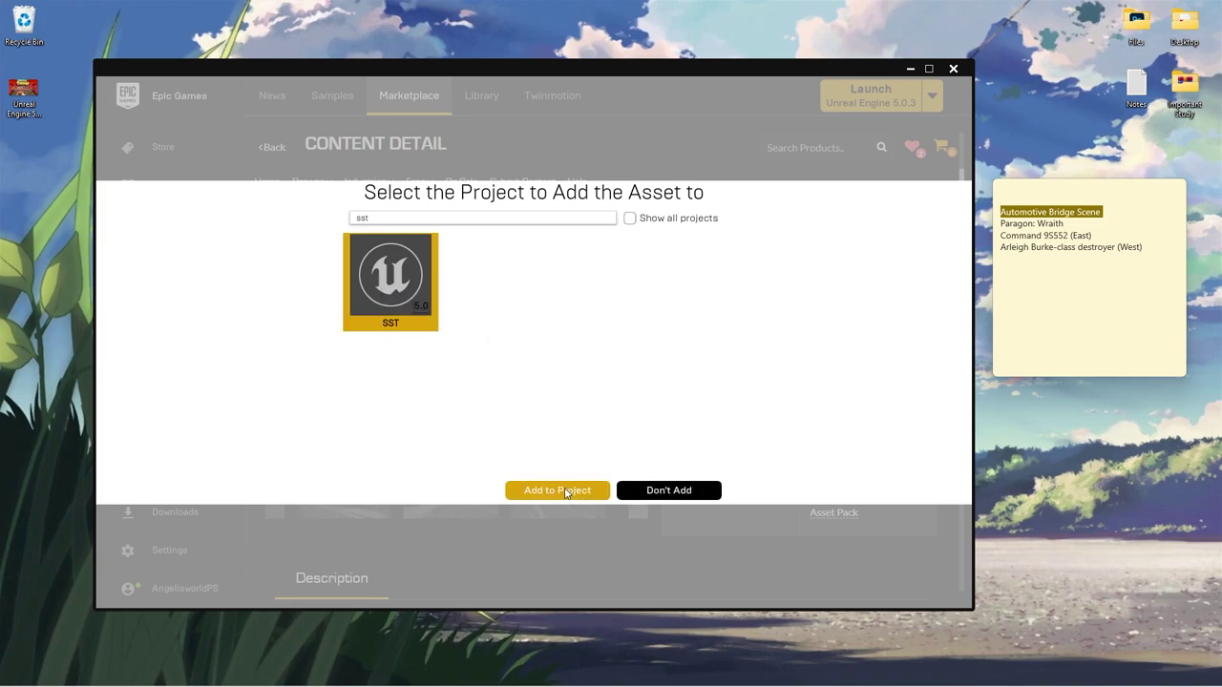
click(566, 492)
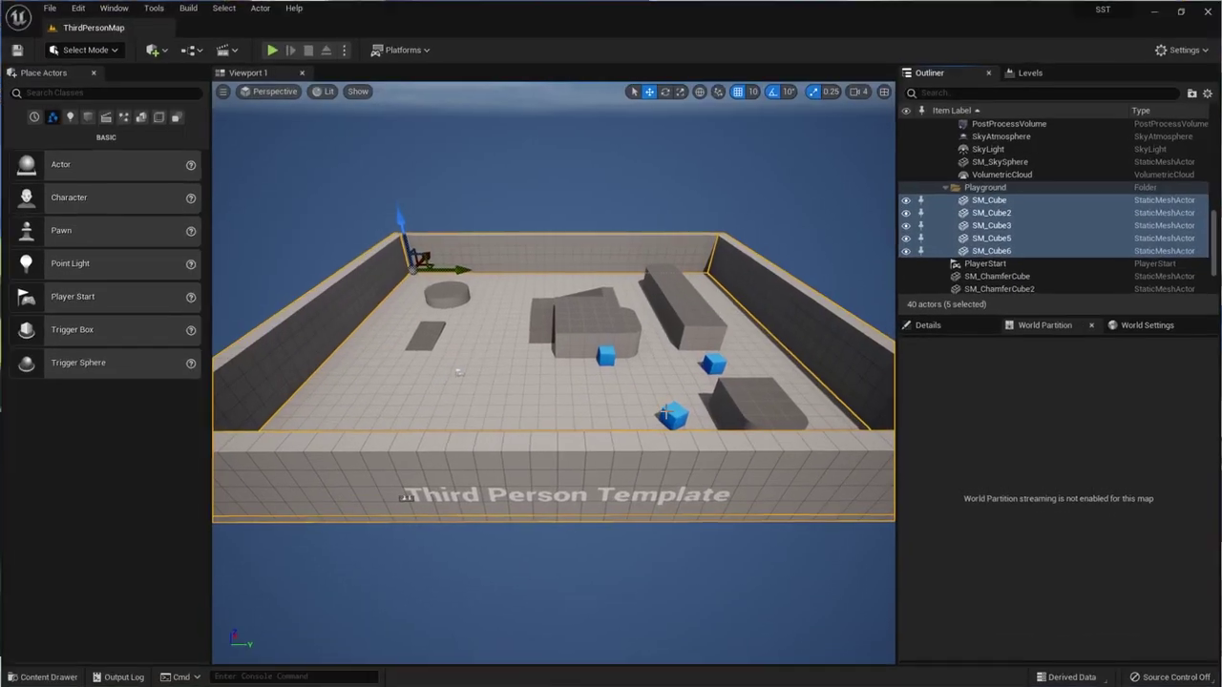
- Check the AutomotiveBridgeScene folder in the Content Drawer, then return to the Epic Games Launcher
key(ctrl+space)
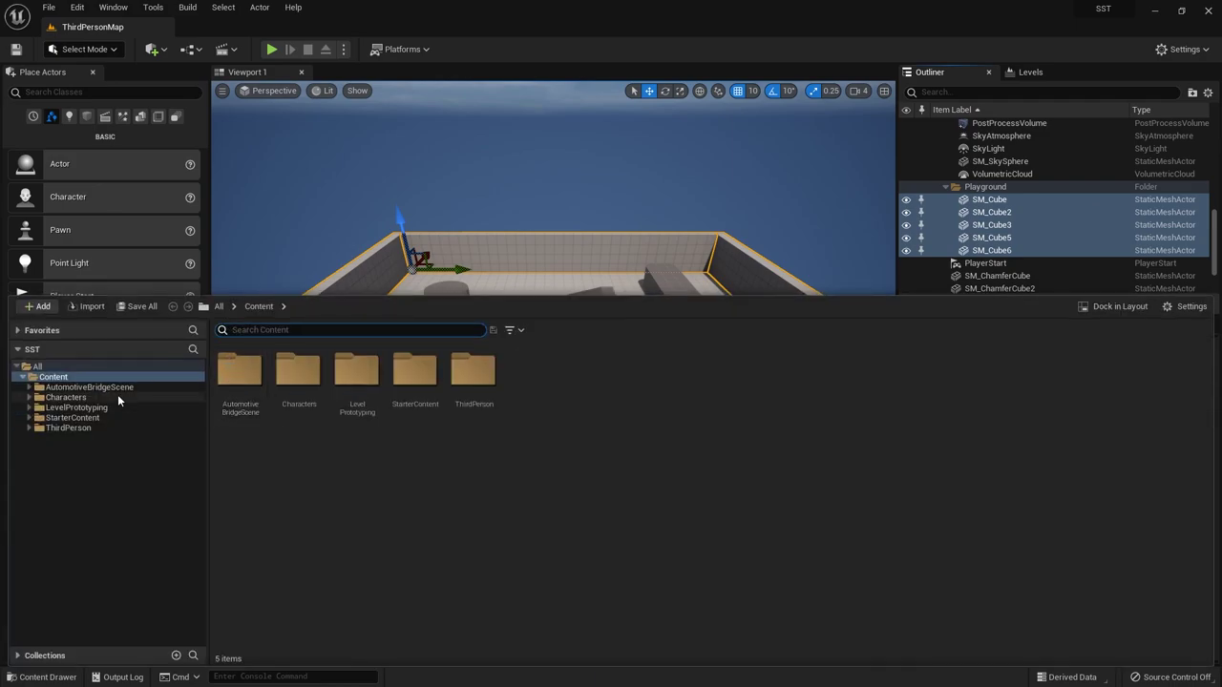
click(54, 388)
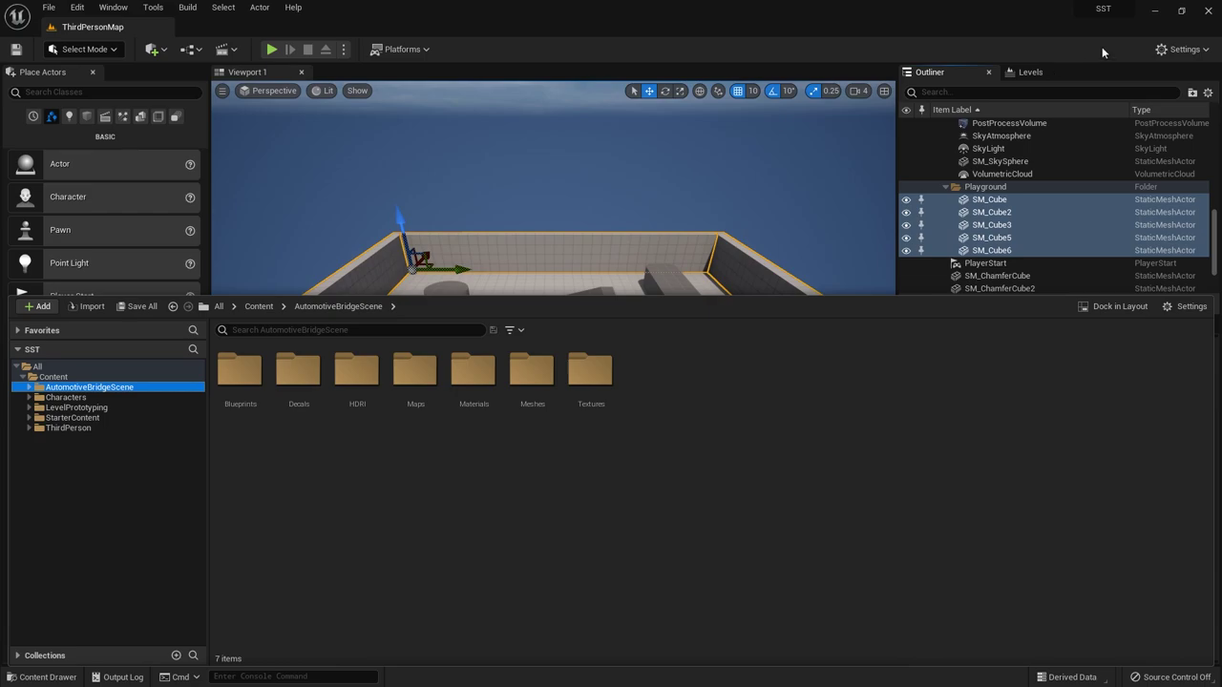
click(1155, 9)
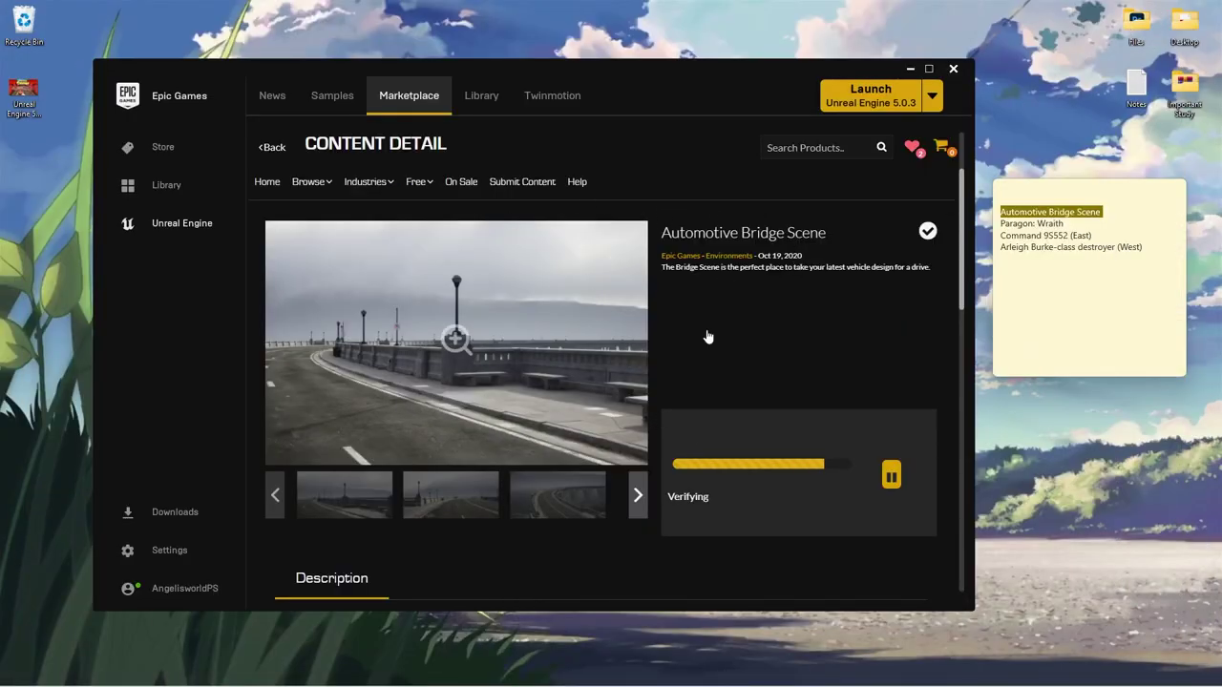
- Find 'Paragon: Wraith' in the Marketplace and add it to the SST project
click(1068, 229)
drag(1068, 223, 990, 222)
key(ctrl+c)
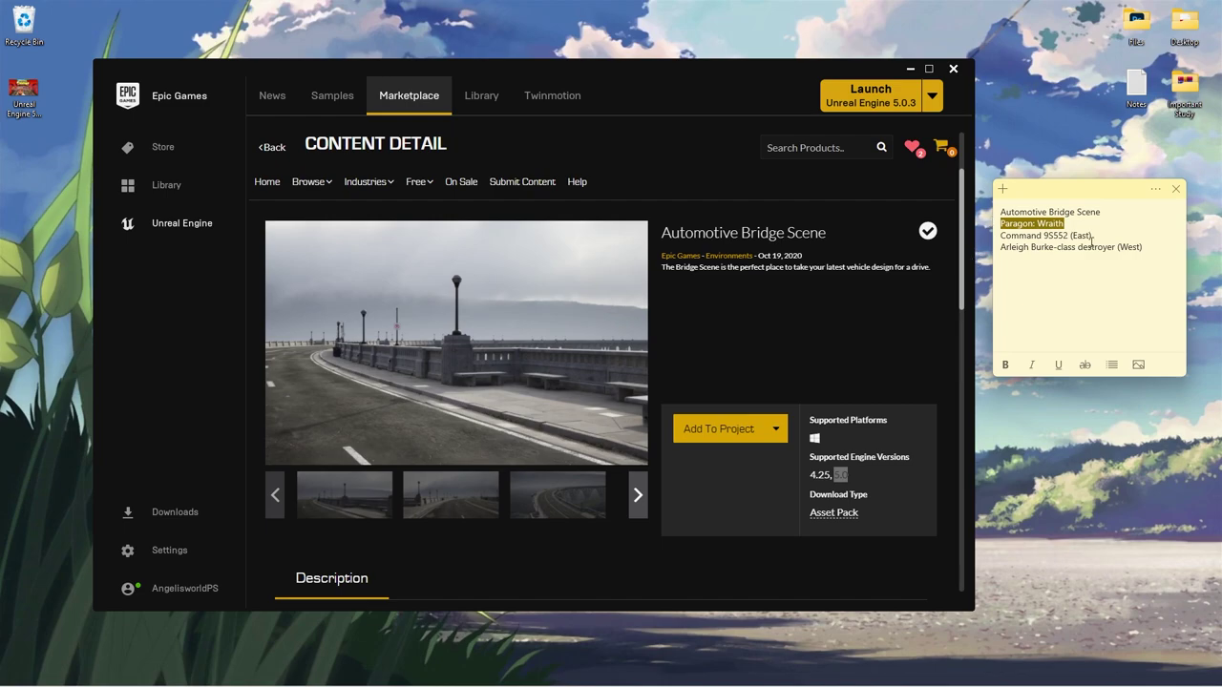
click(784, 148)
key(ctrl+v)
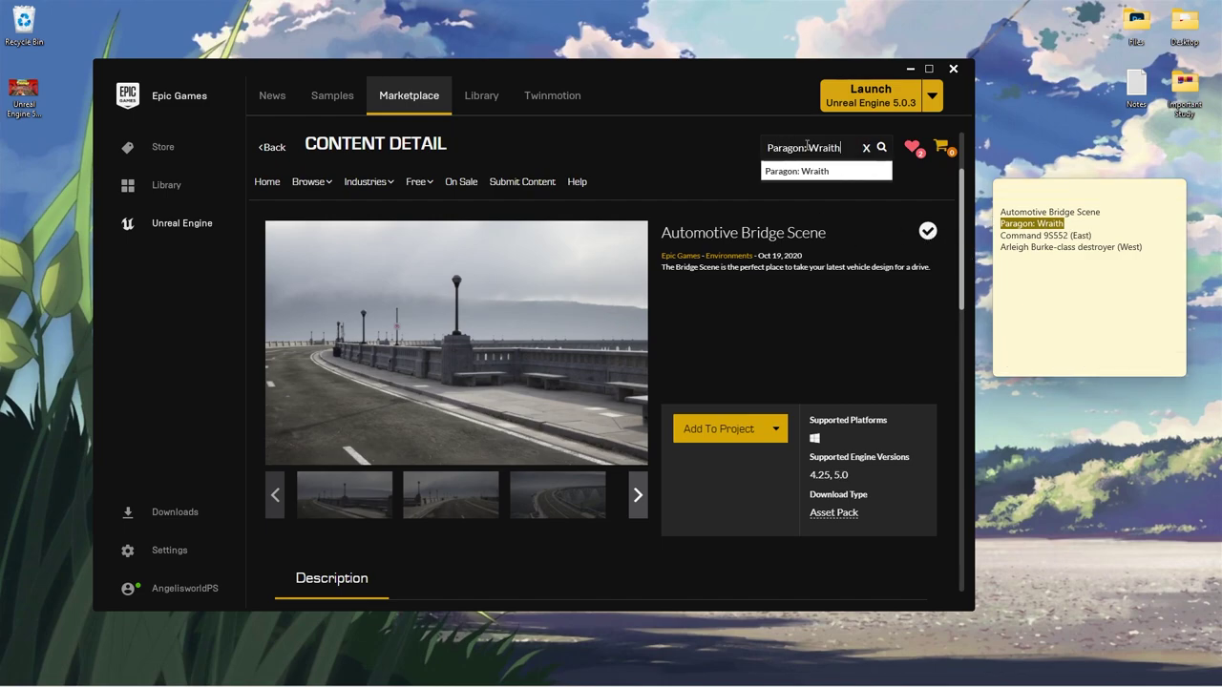
click(819, 174)
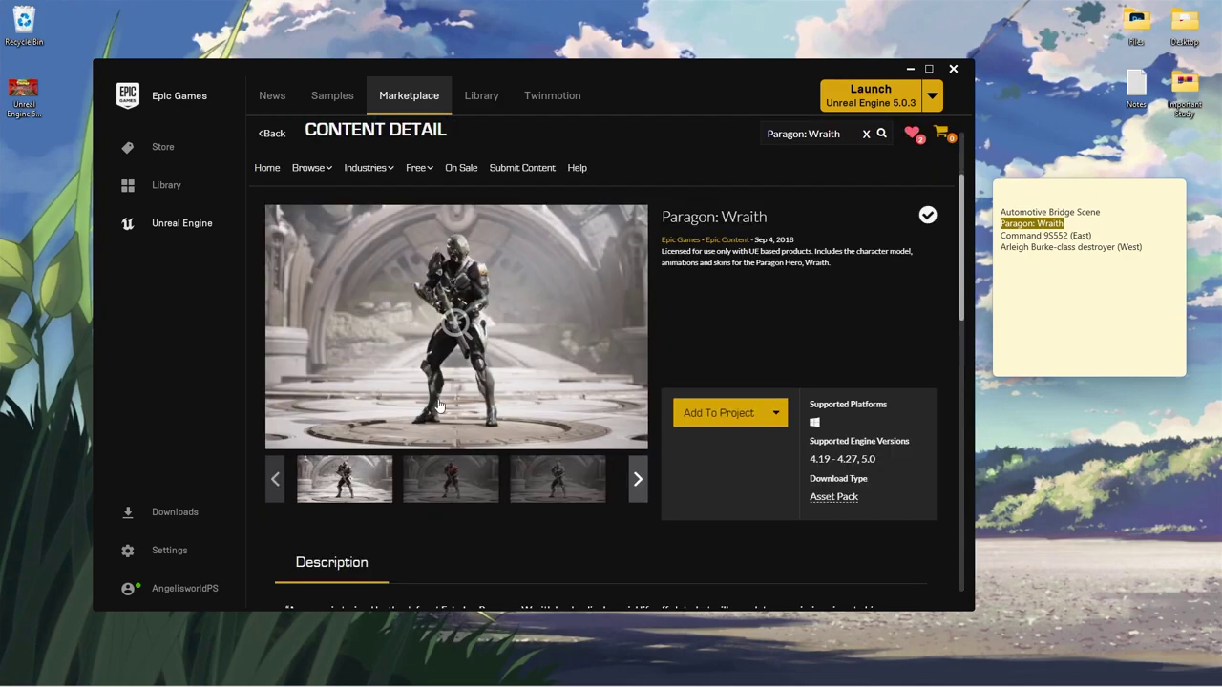
click(716, 418)
text(sst)
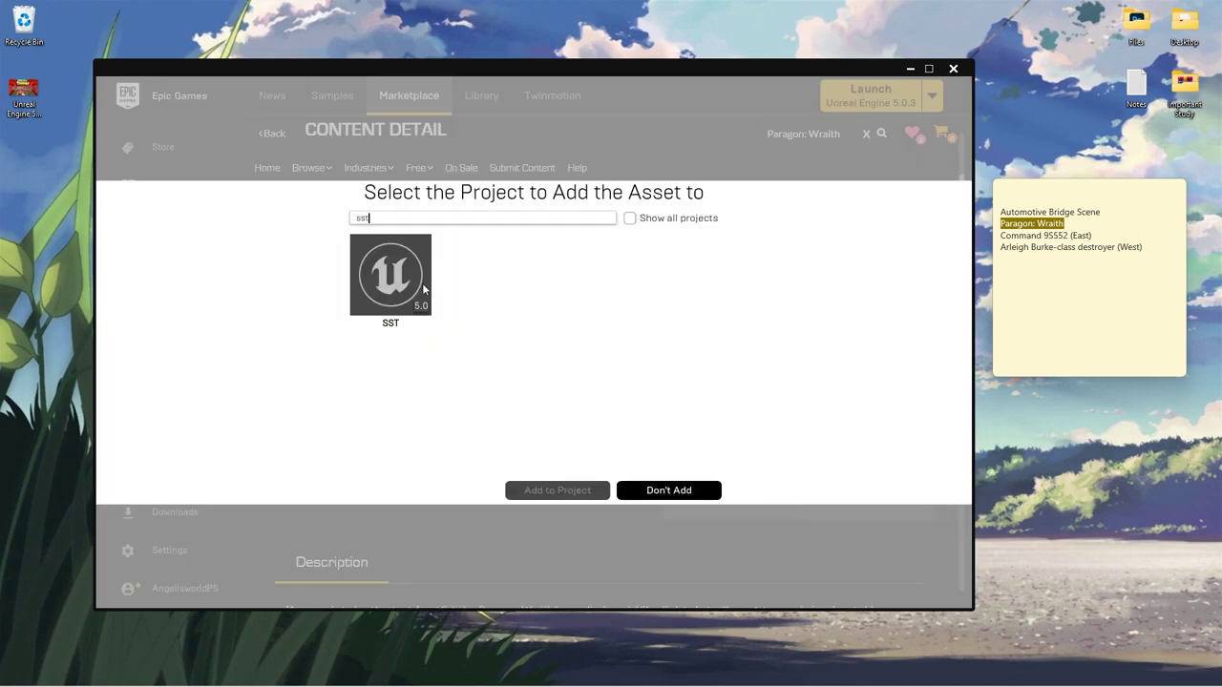
click(423, 289)
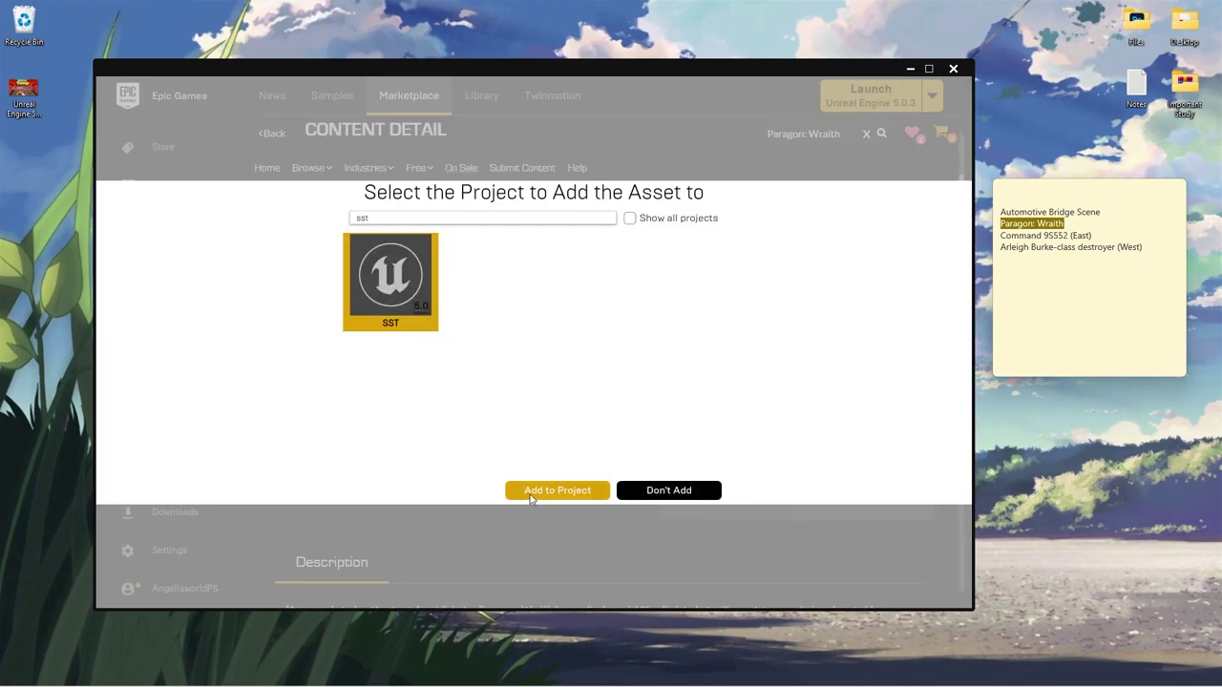
click(529, 492)
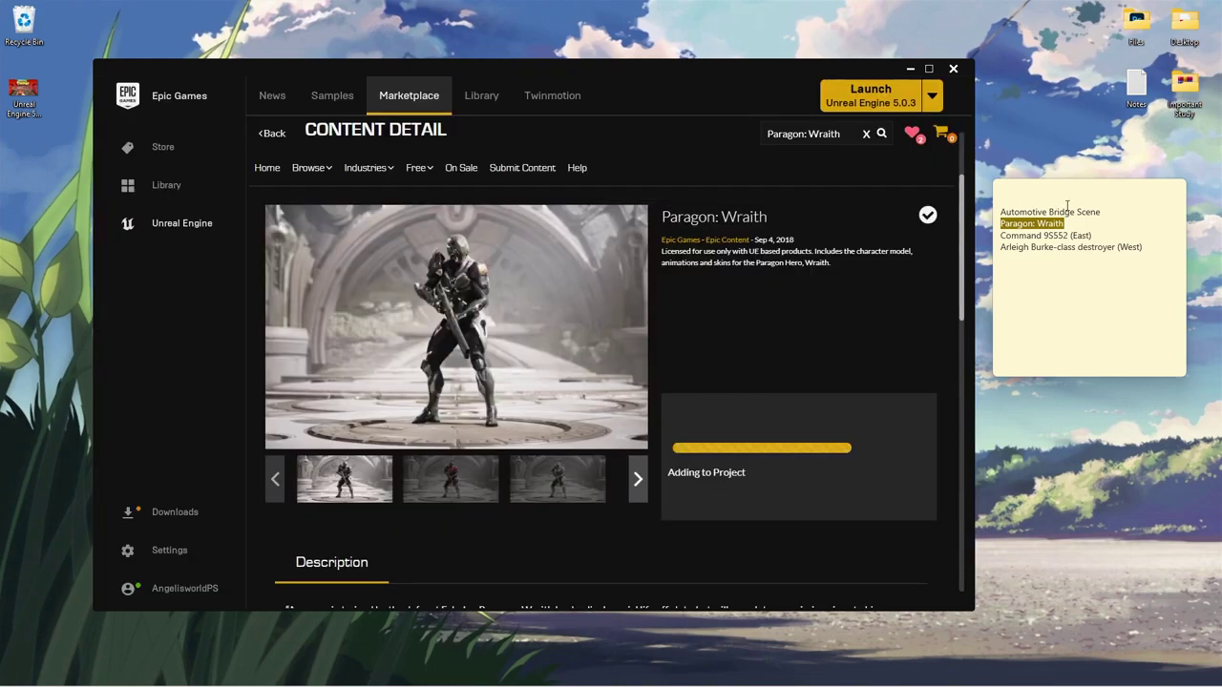
- Back in Unreal, confirm the ParagonWraith folder appears in the Content Drawer
click(1023, 236)
drag(1006, 235, 1118, 246)
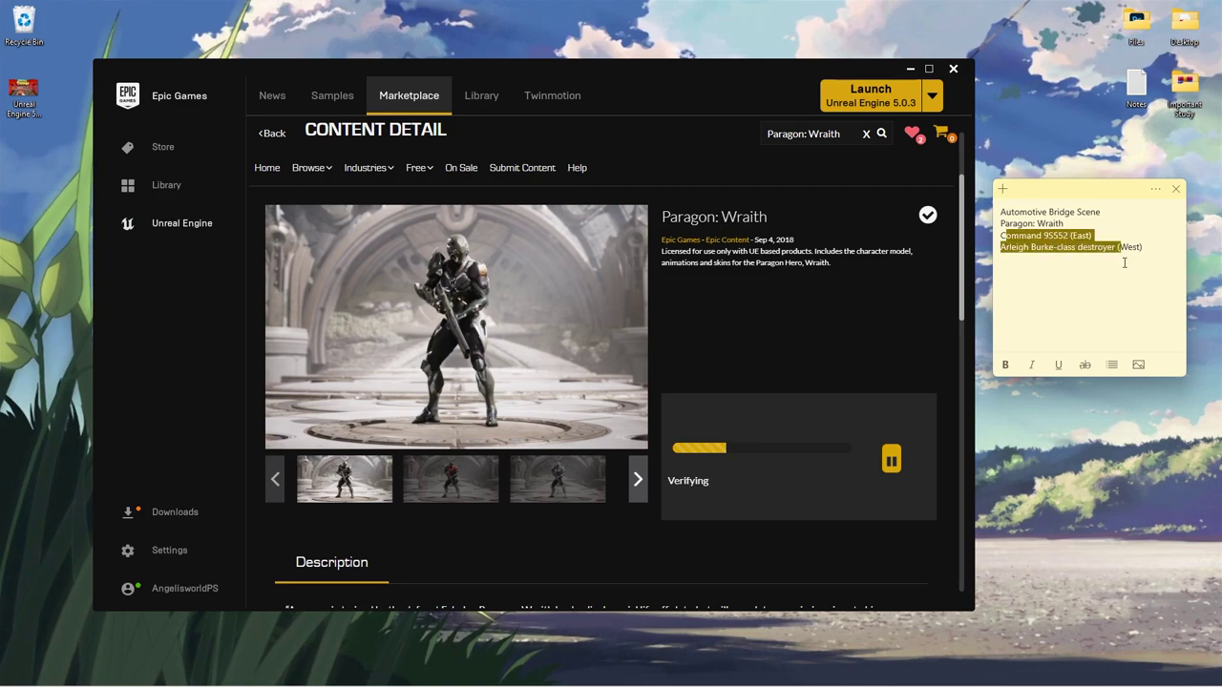
click(1118, 246)
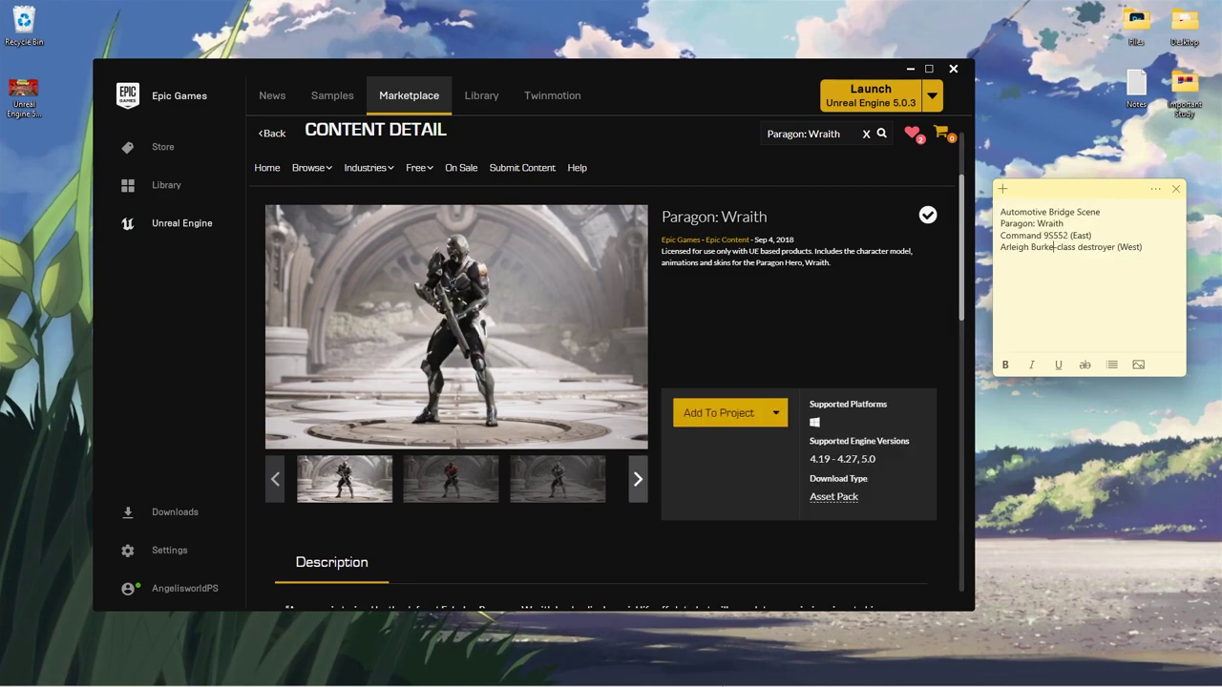
mouse_move(812, 680)
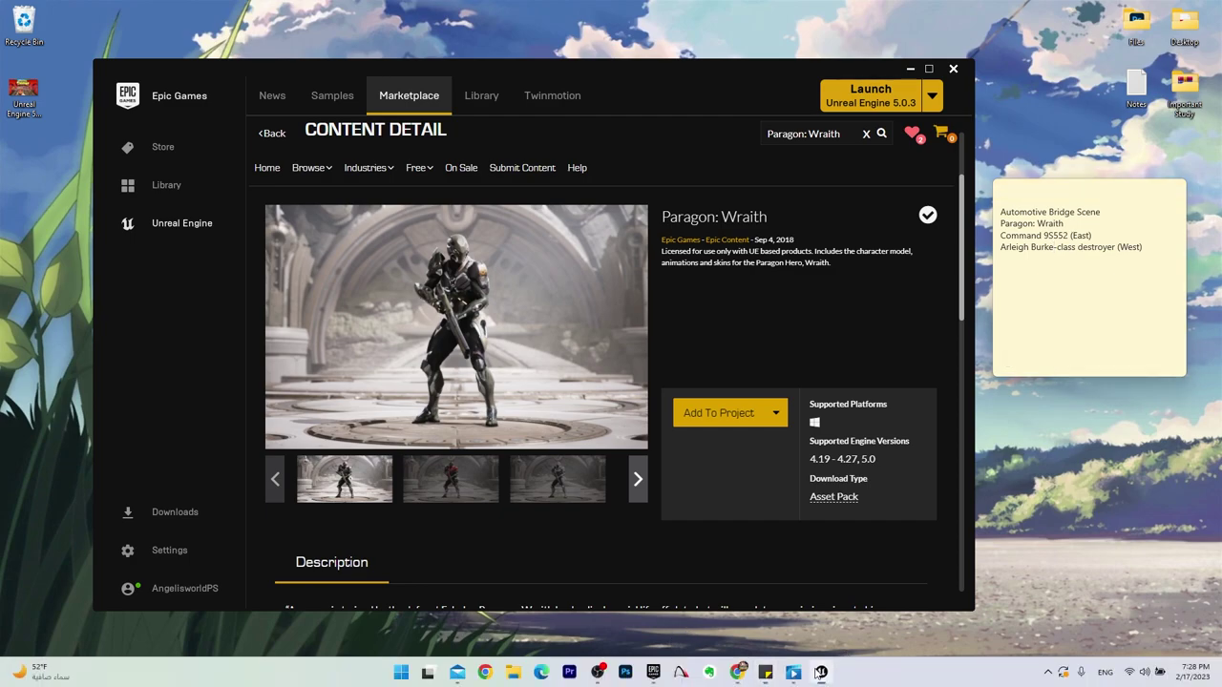
click(821, 673)
key(ctrl+space)
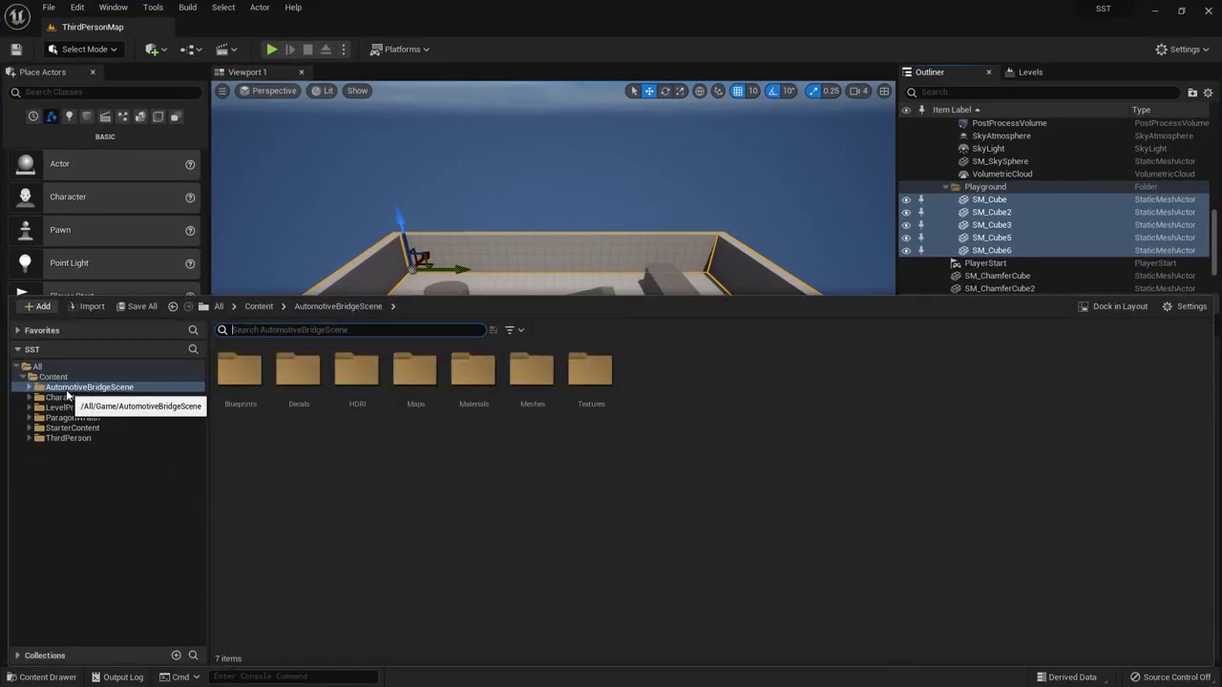
click(63, 389)
click(96, 418)
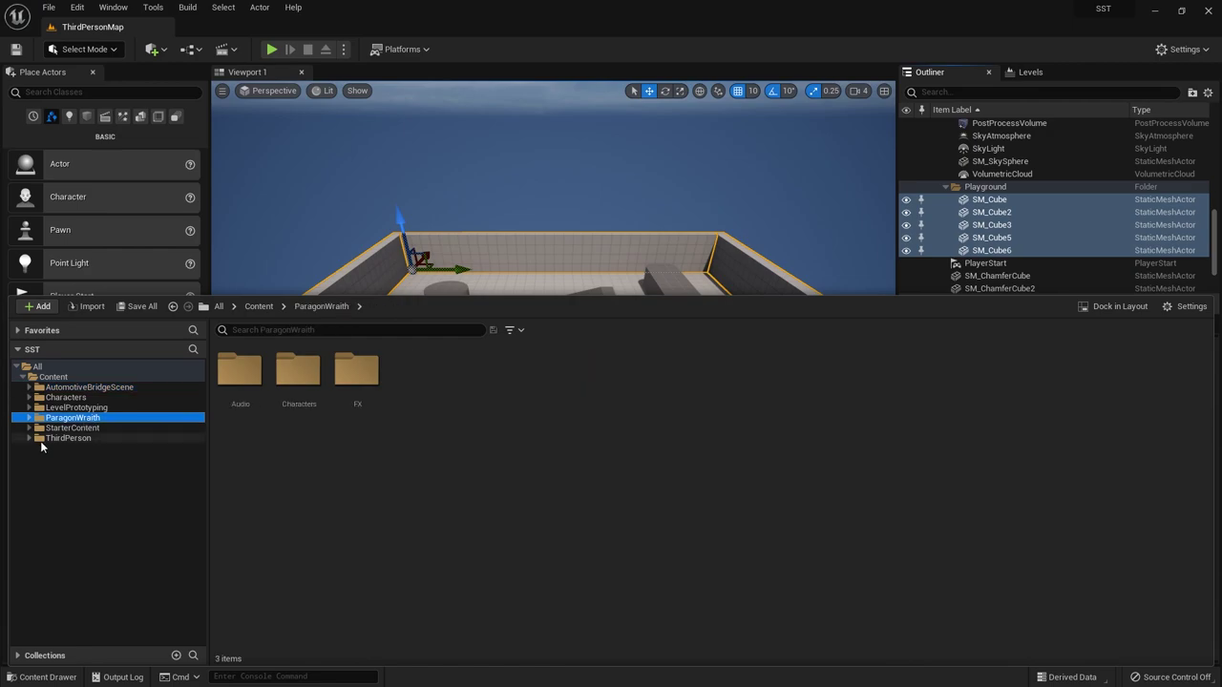
click(67, 388)
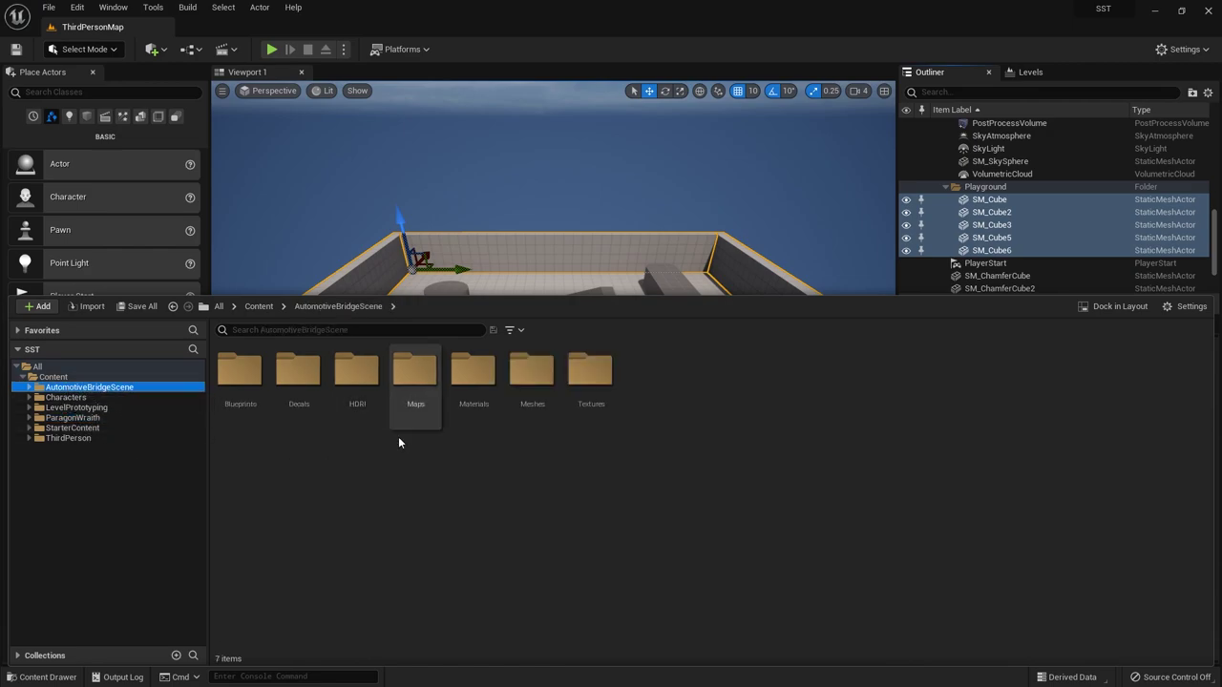
- Open the Bridge_P level from AutomotiveBridgeScene > Maps
click(29, 388)
click(63, 427)
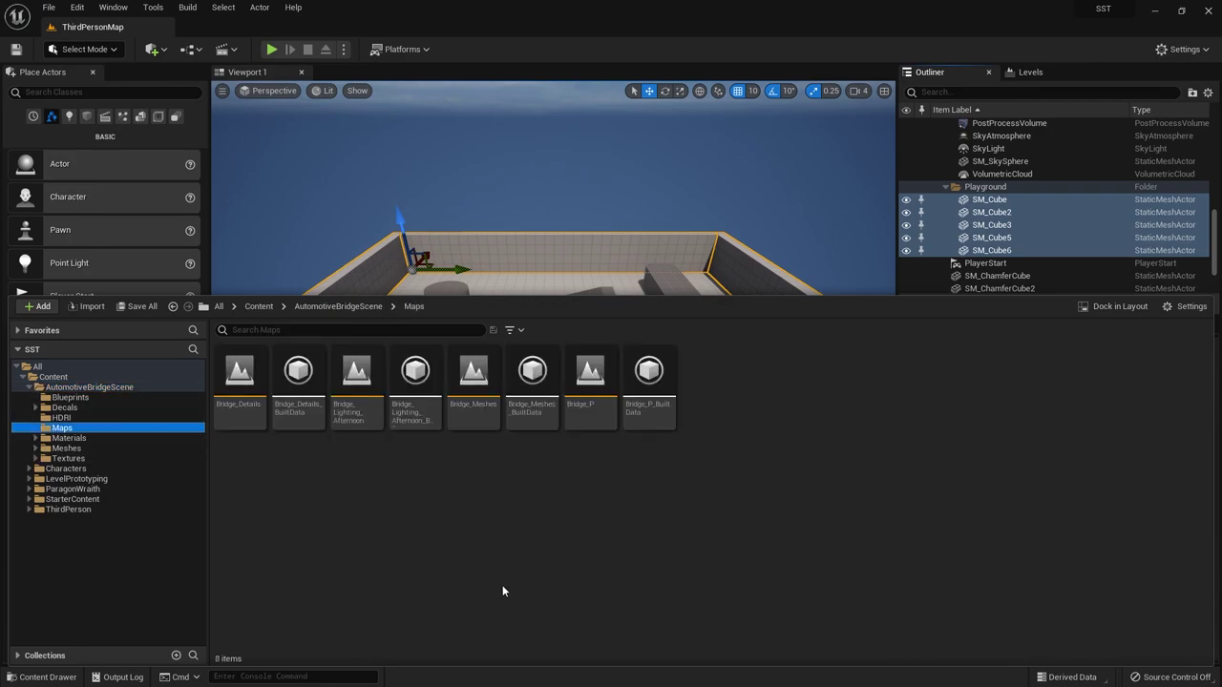
double_click(584, 373)
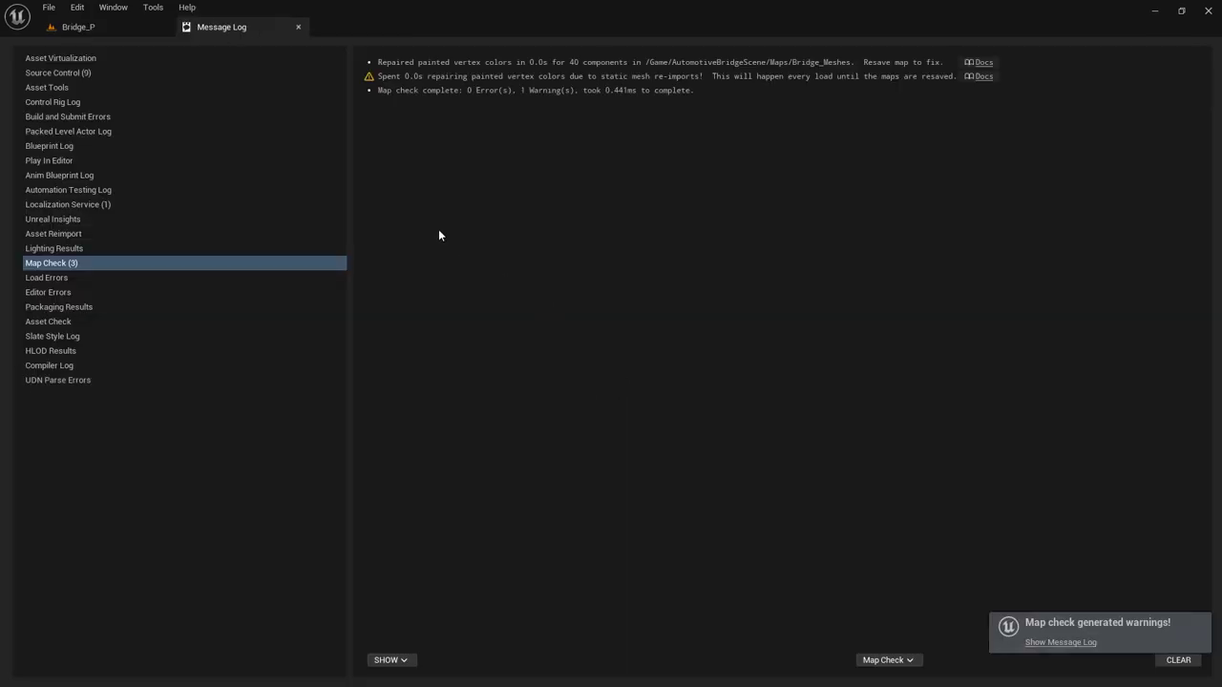
- Close the Message Log and fly the viewport around the Bridge_Straight_01 section
click(297, 26)
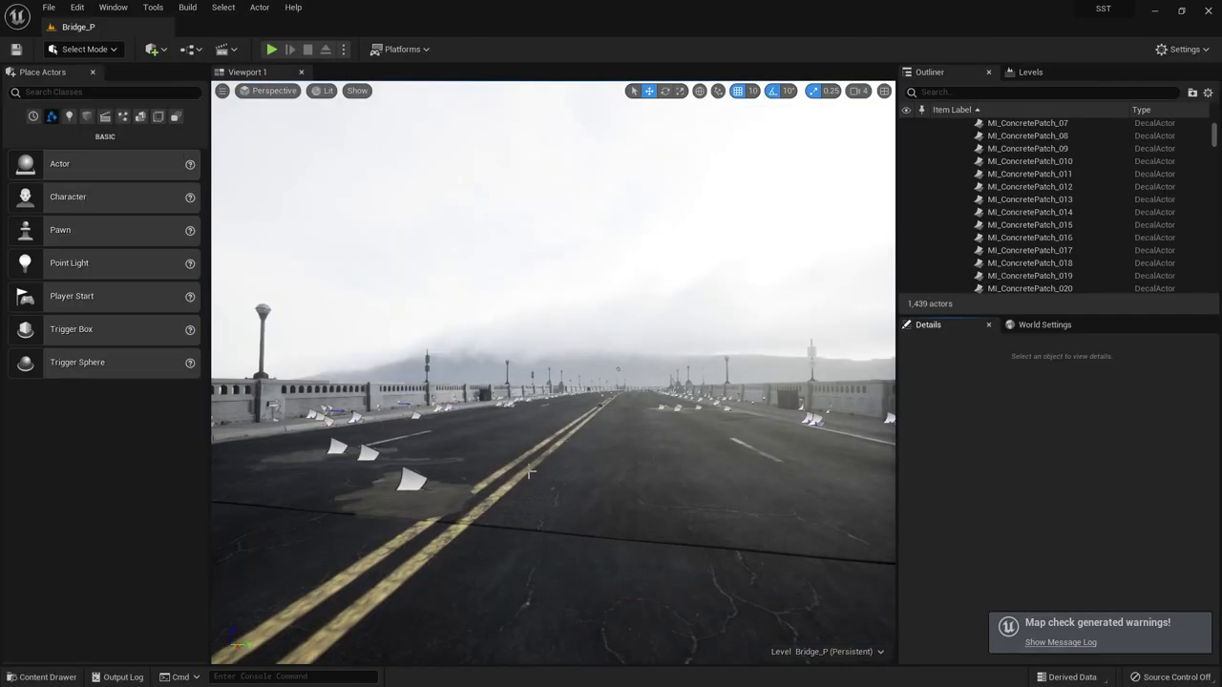
right_drag(528, 471, 611, 515)
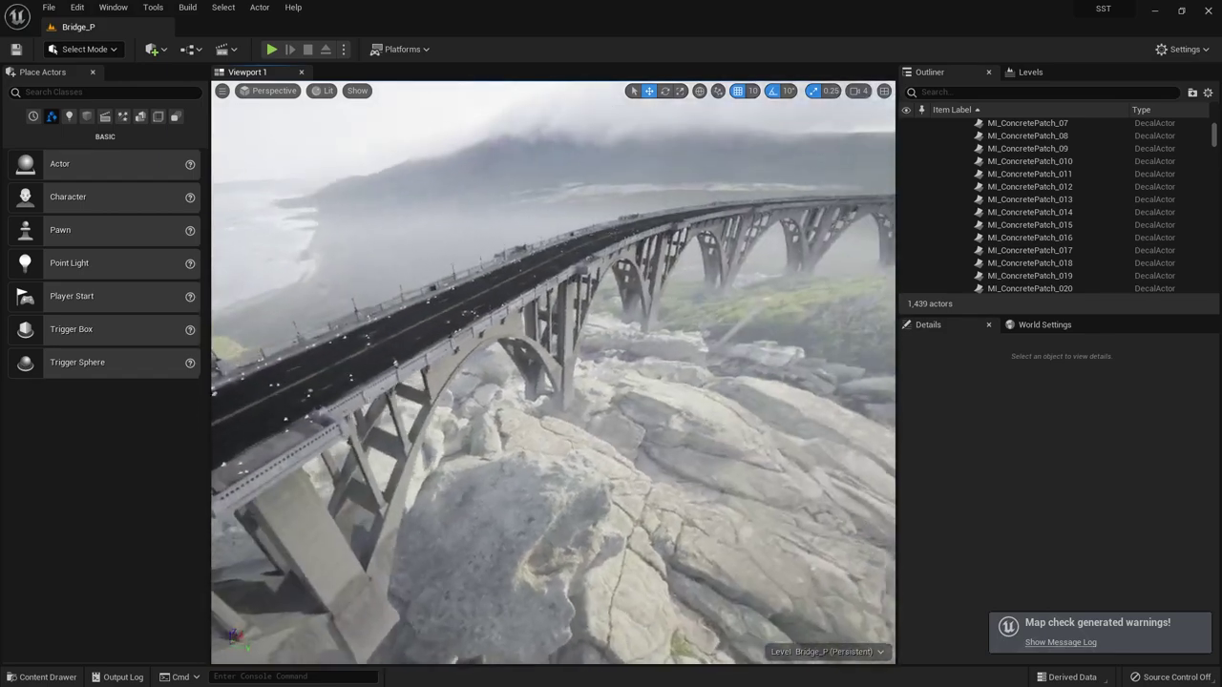
right_drag(734, 357, 734, 357)
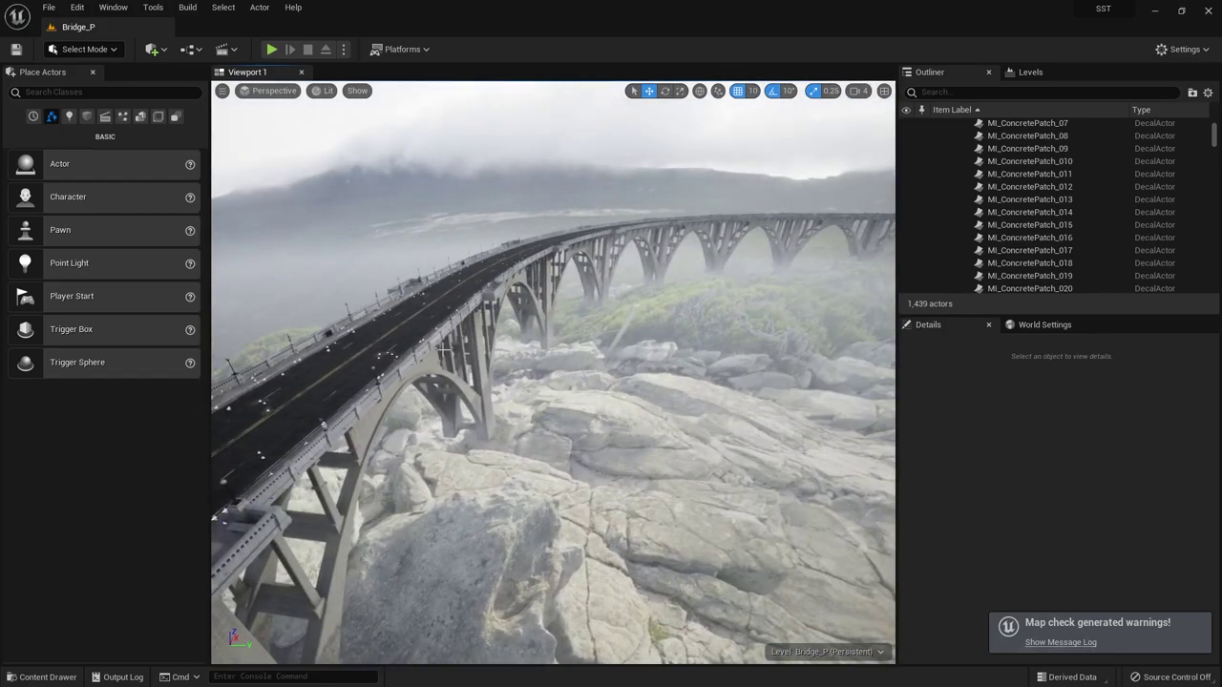
click(400, 397)
alt+drag(401, 397, 810, 219)
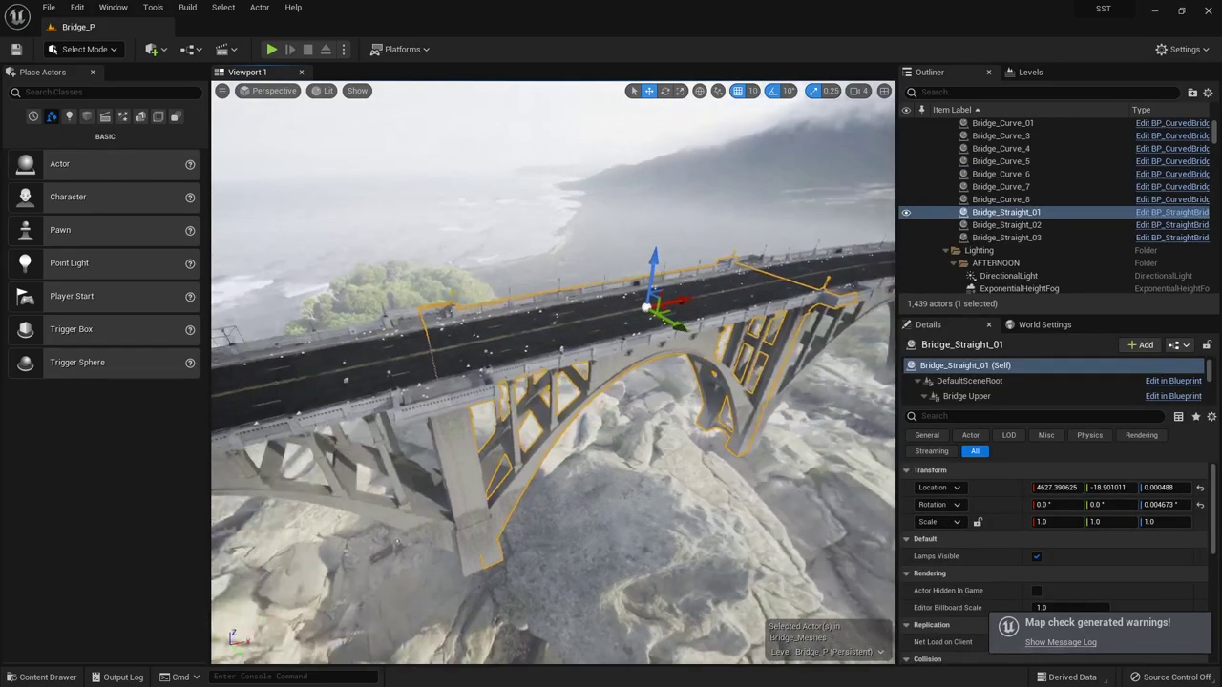
- Raise the viewport camera speed to 6 and select the Bridge_Straight_03 section
click(862, 95)
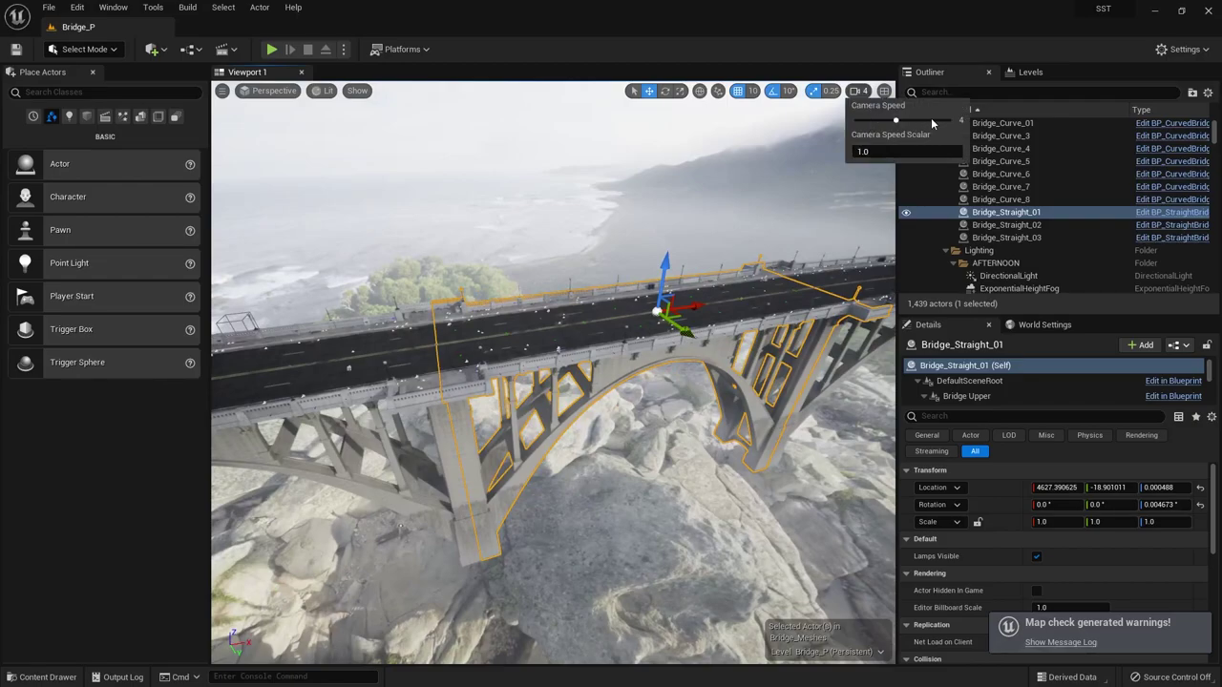
right_drag(658, 308, 659, 309)
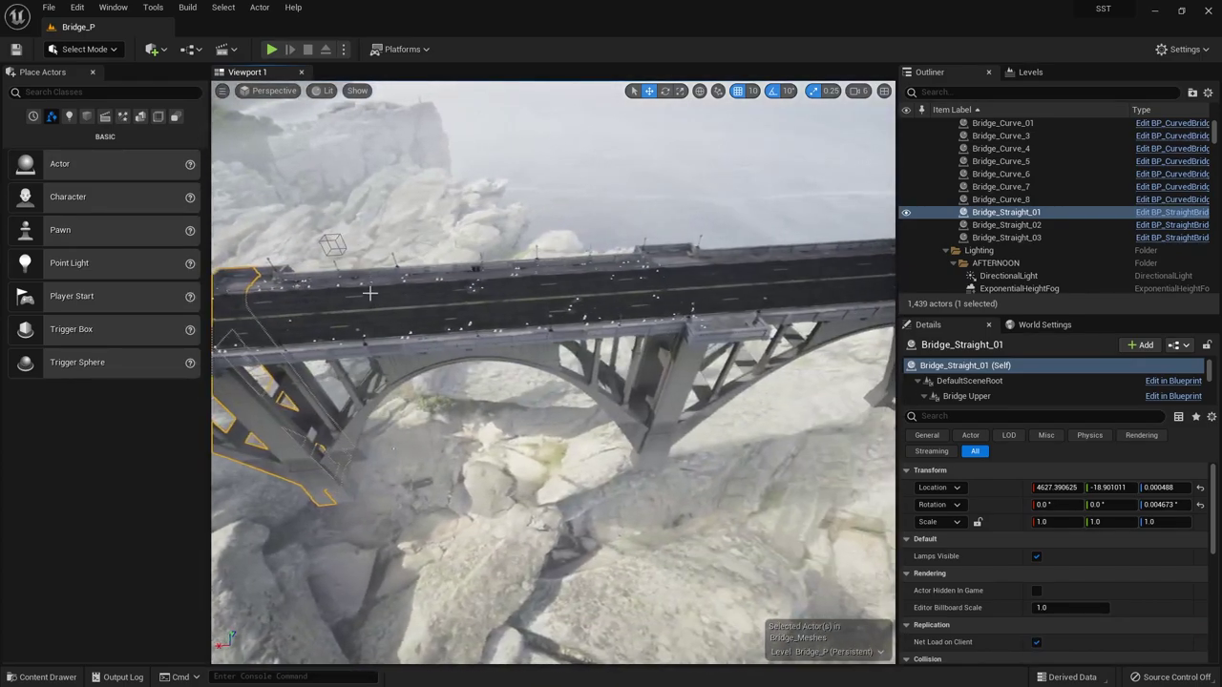
click(455, 380)
- Reopen ThirdPersonMap from the ThirdPerson > Maps folder
key(ctrl+space)
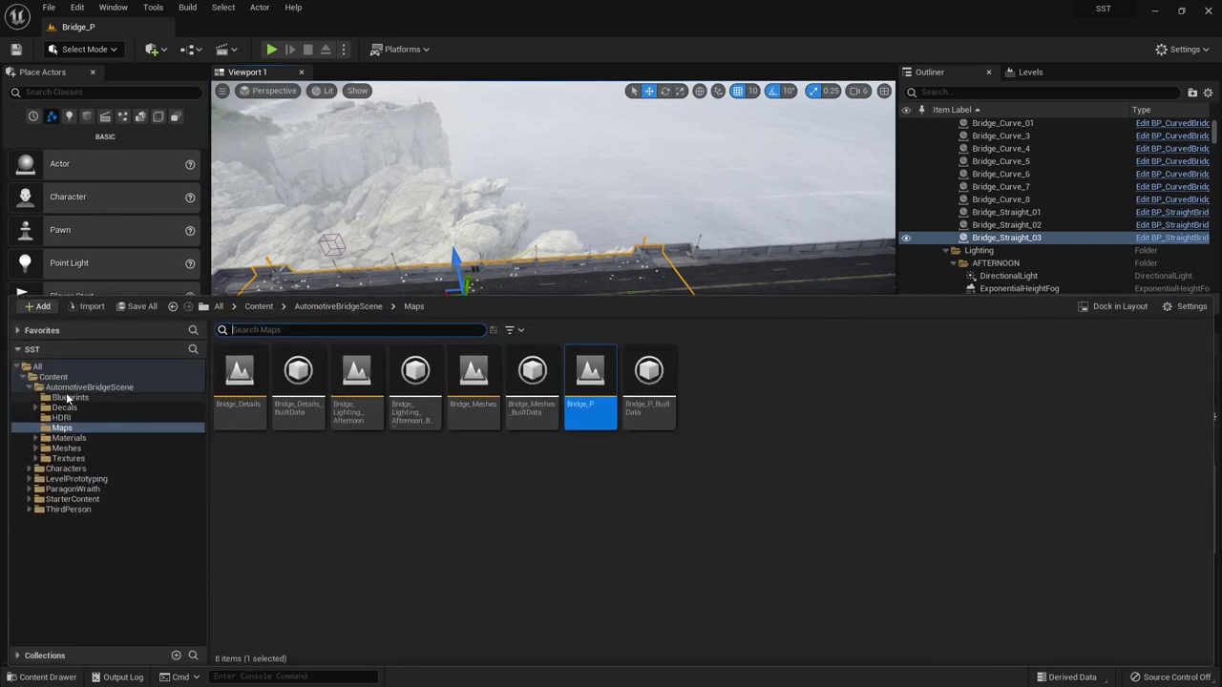
click(71, 397)
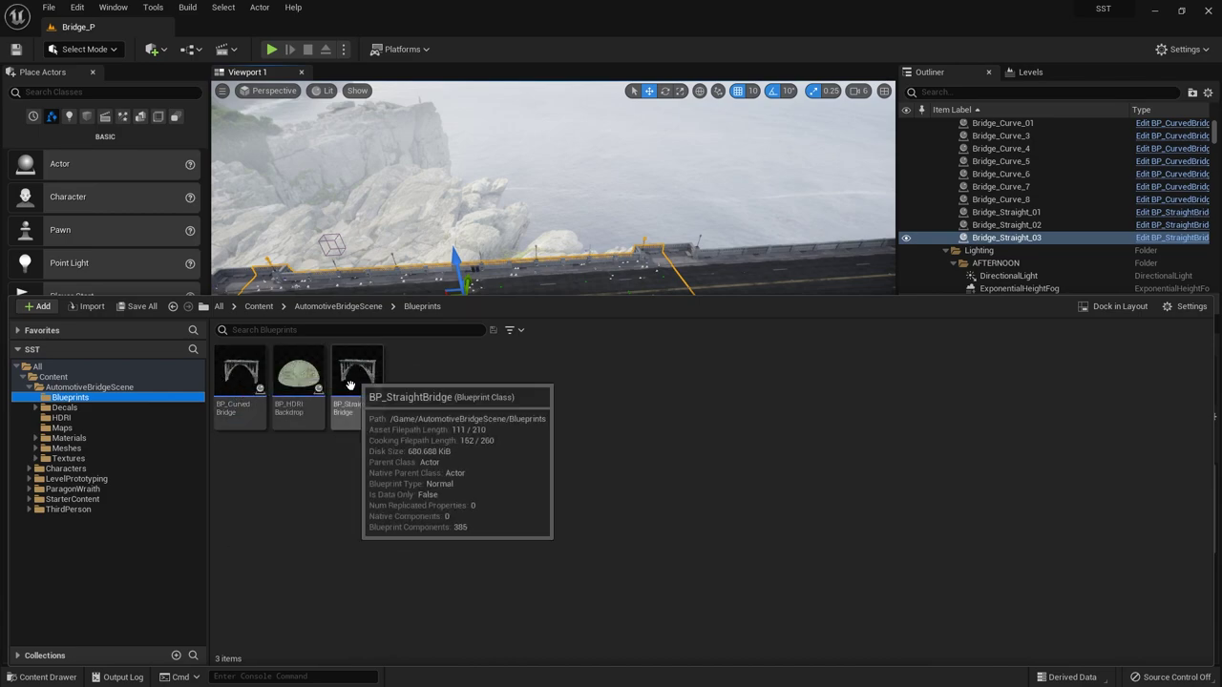
key(ctrl+space)
key(ctrl+space)
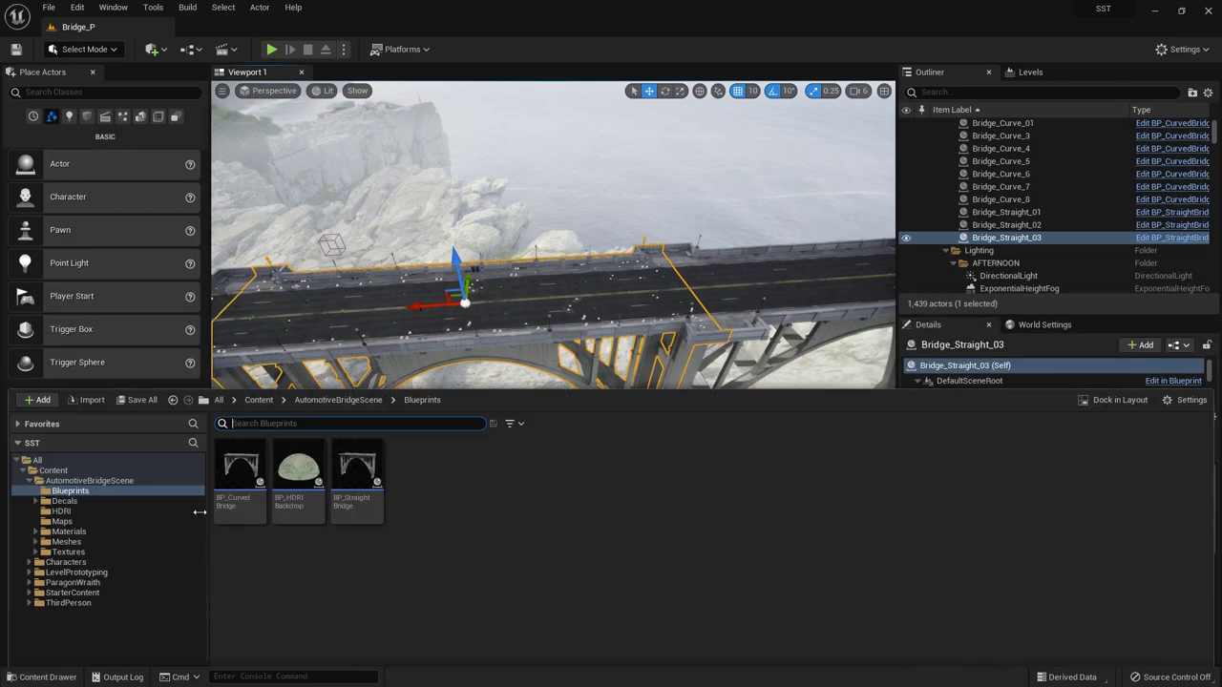
click(29, 509)
click(87, 530)
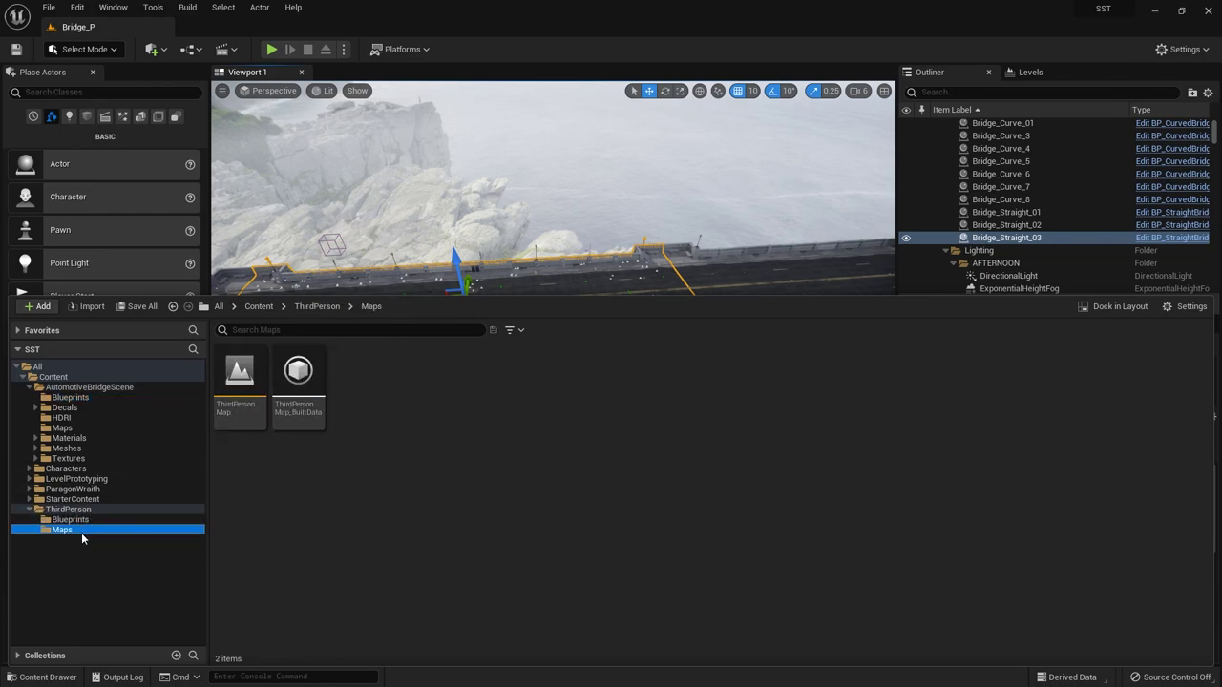
double_click(239, 374)
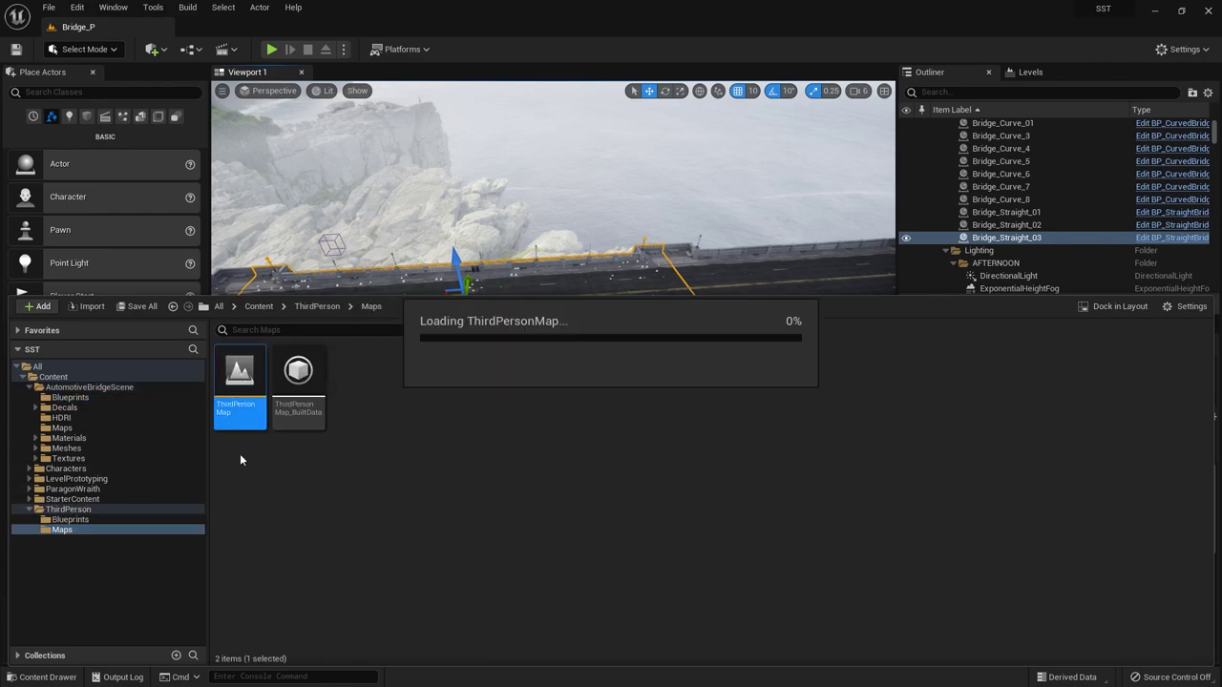
- Go to AutomotiveBridgeScene > Blueprints and select BP_StraightBridge
key(ctrl+space)
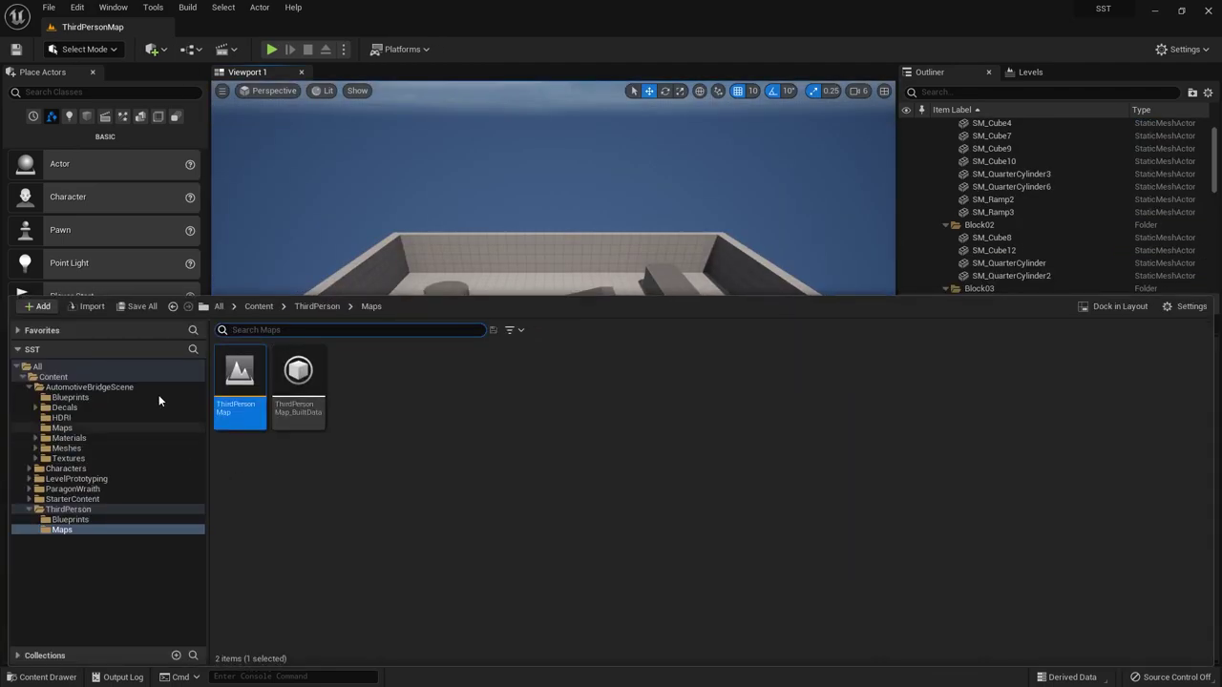
click(58, 388)
click(59, 397)
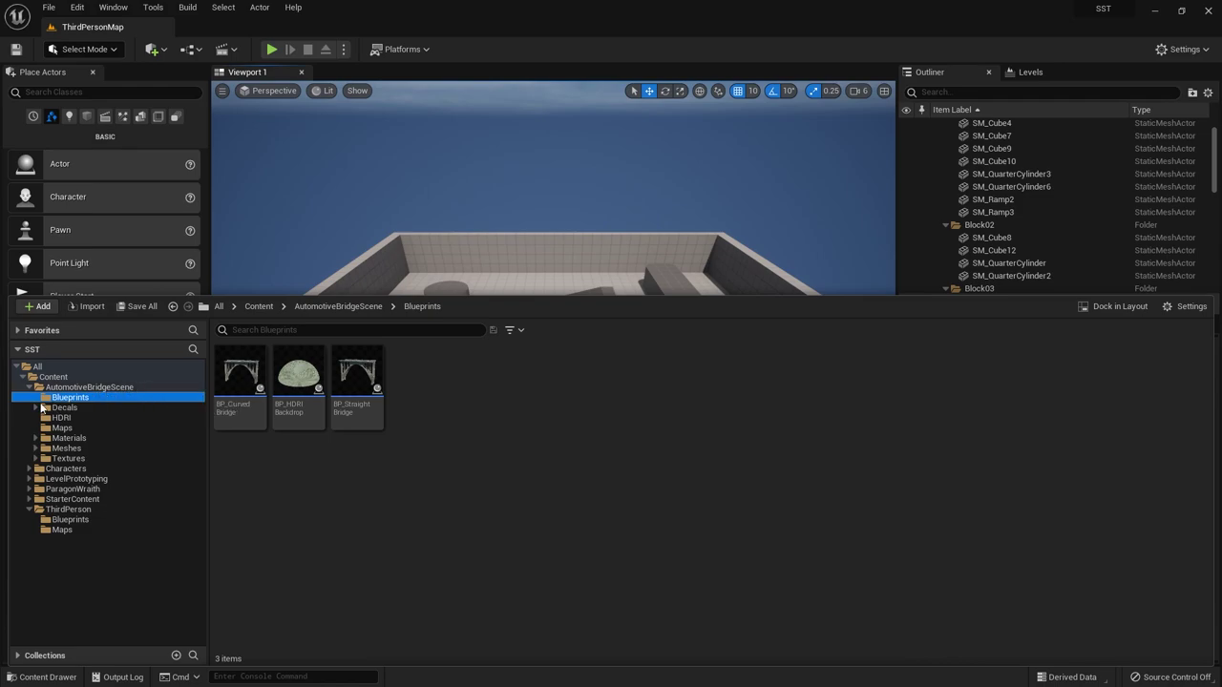
click(357, 377)
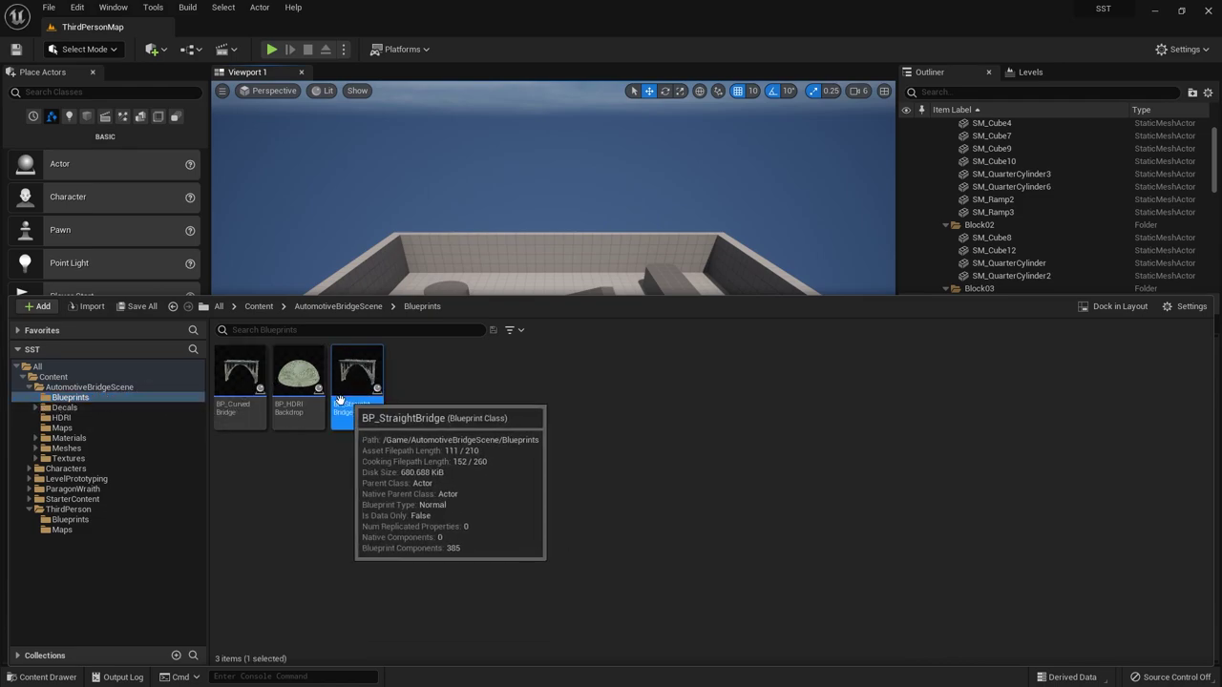
- Duplicate BP_StraightBridge and name the copy BP_StraightBridgeTPM
right_click(354, 379)
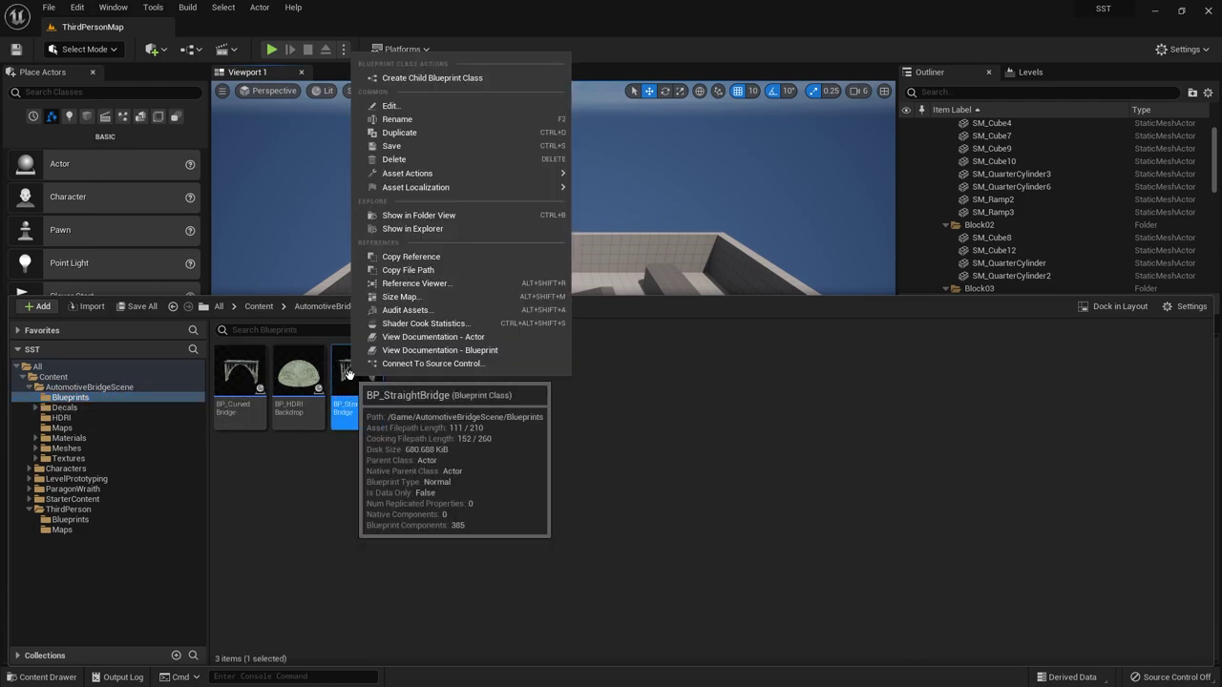
click(419, 135)
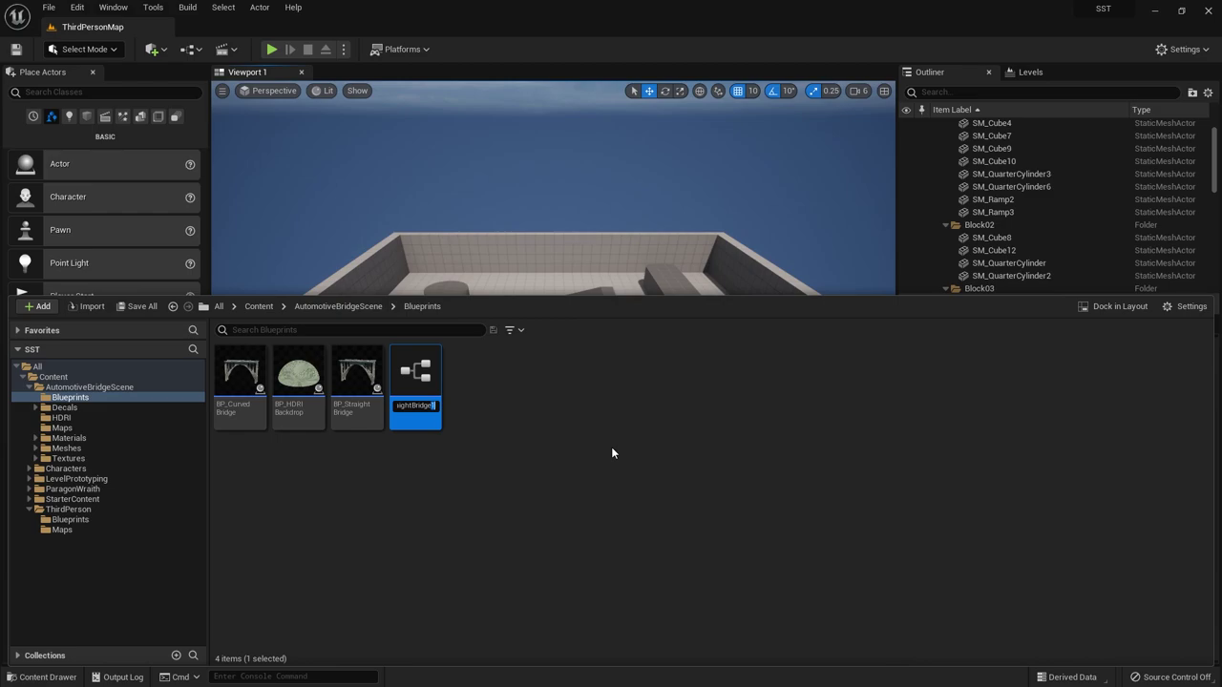
text(TP)
text(M)
key(Return)
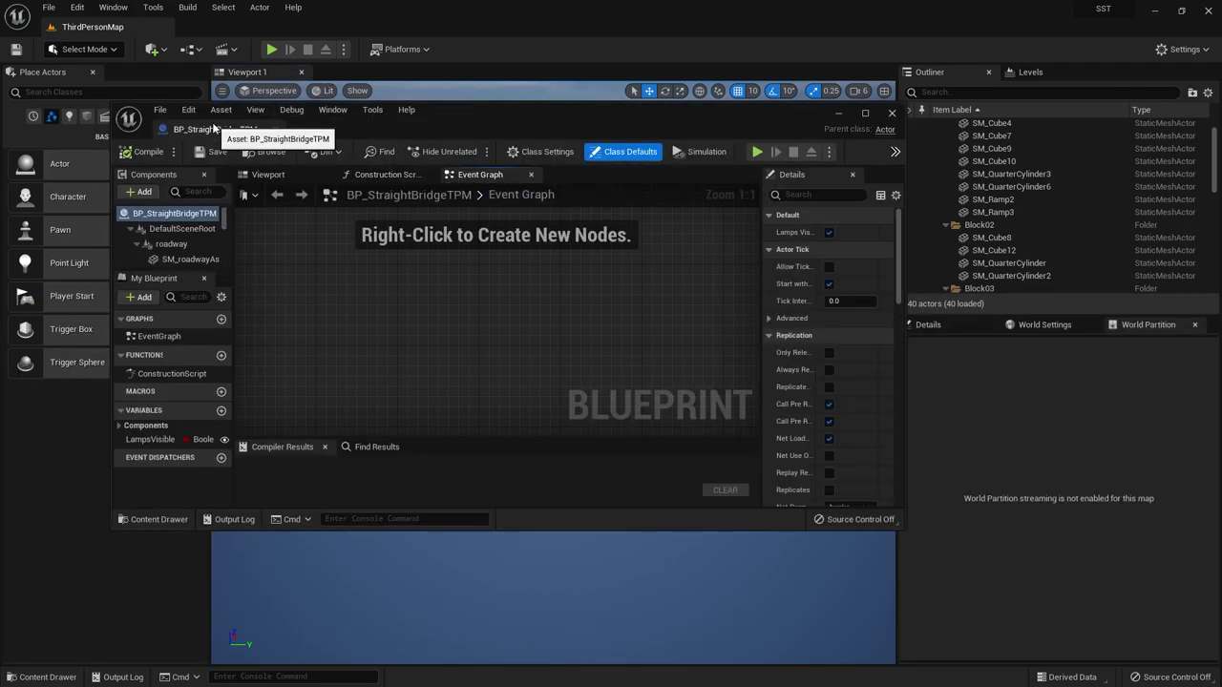
- Dock the BP_StraightBridgeTPM editor, show its 3D viewport and select the Arches_01 piece
drag(219, 129, 274, 29)
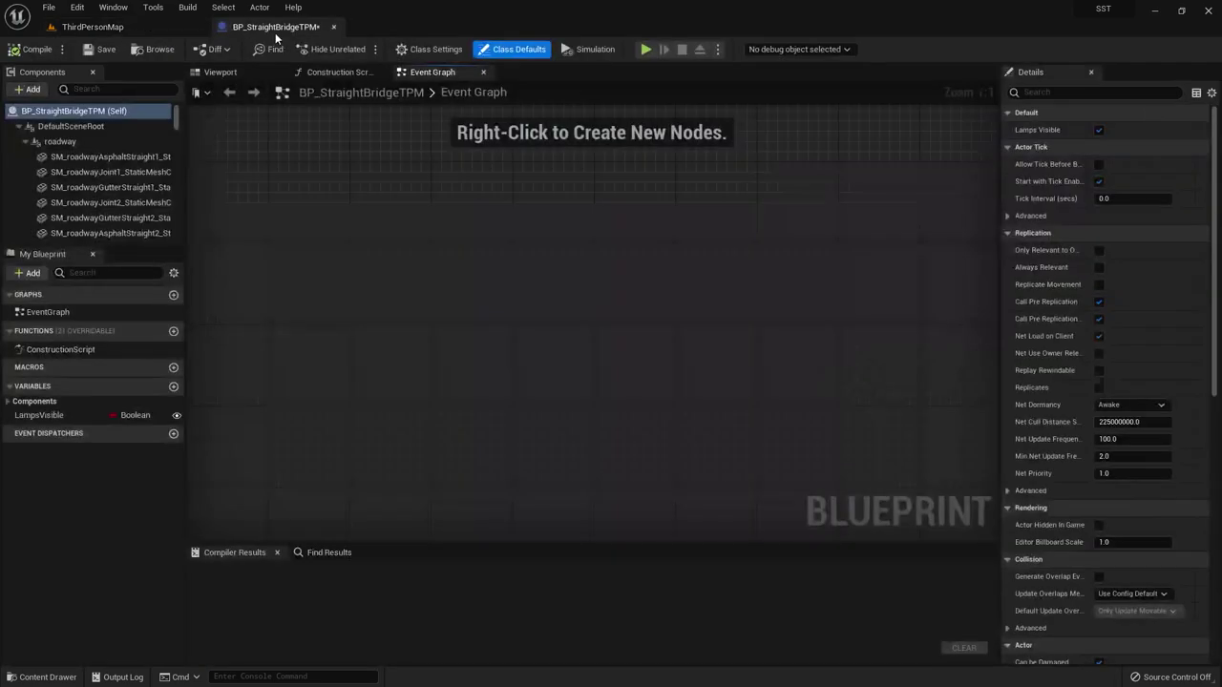
click(220, 72)
mouse_move(550, 340)
mouse_down()
mouse_move(477, 339)
mouse_move(439, 306)
mouse_move(594, 280)
mouse_up()
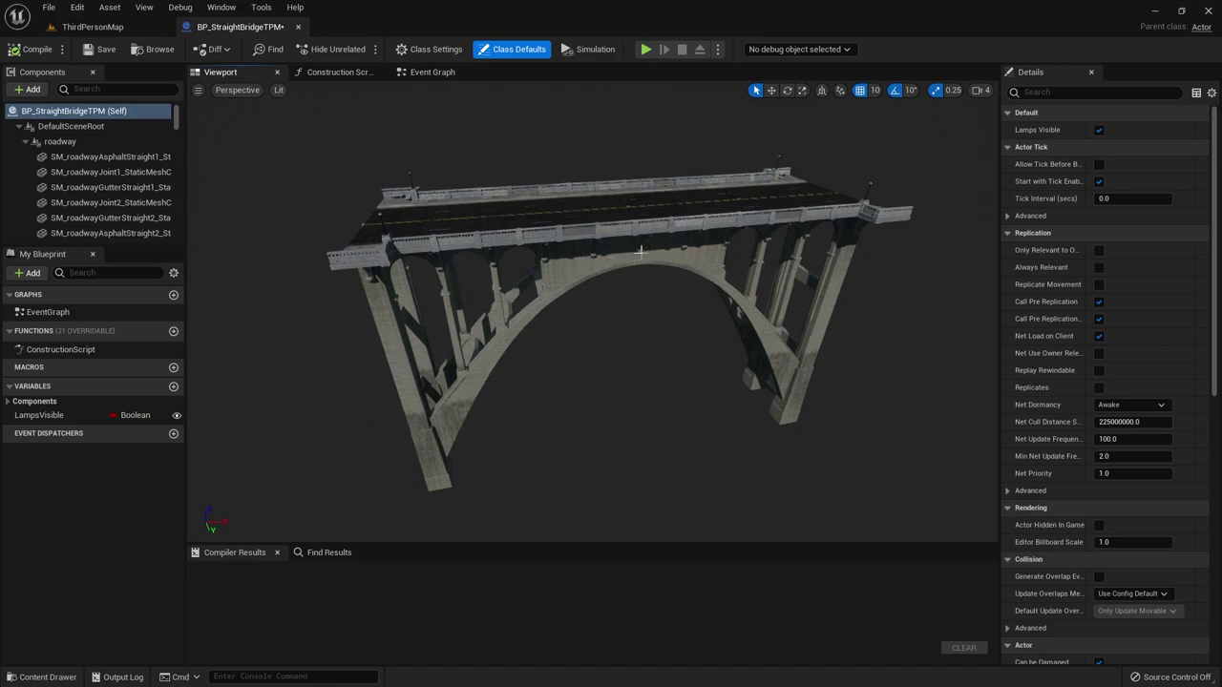
drag(640, 251, 611, 260)
click(572, 269)
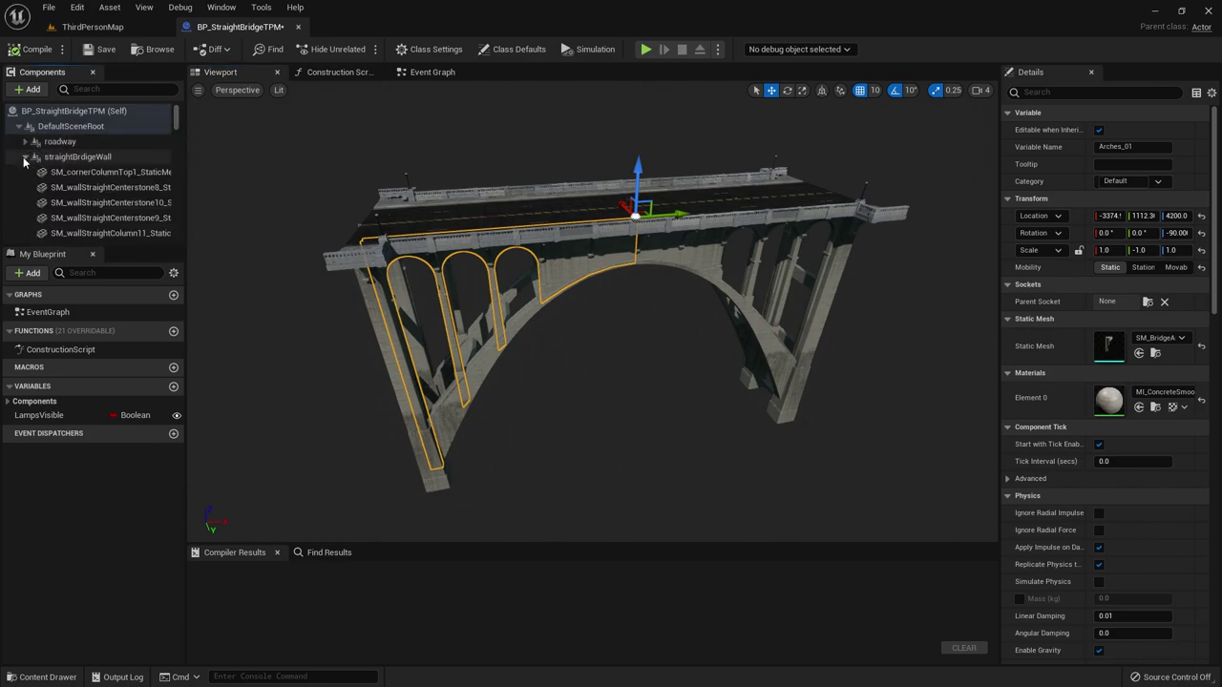
- Collapse the straightBridgeWall, sidewalk and Bridge Upper component groups
click(25, 156)
click(25, 172)
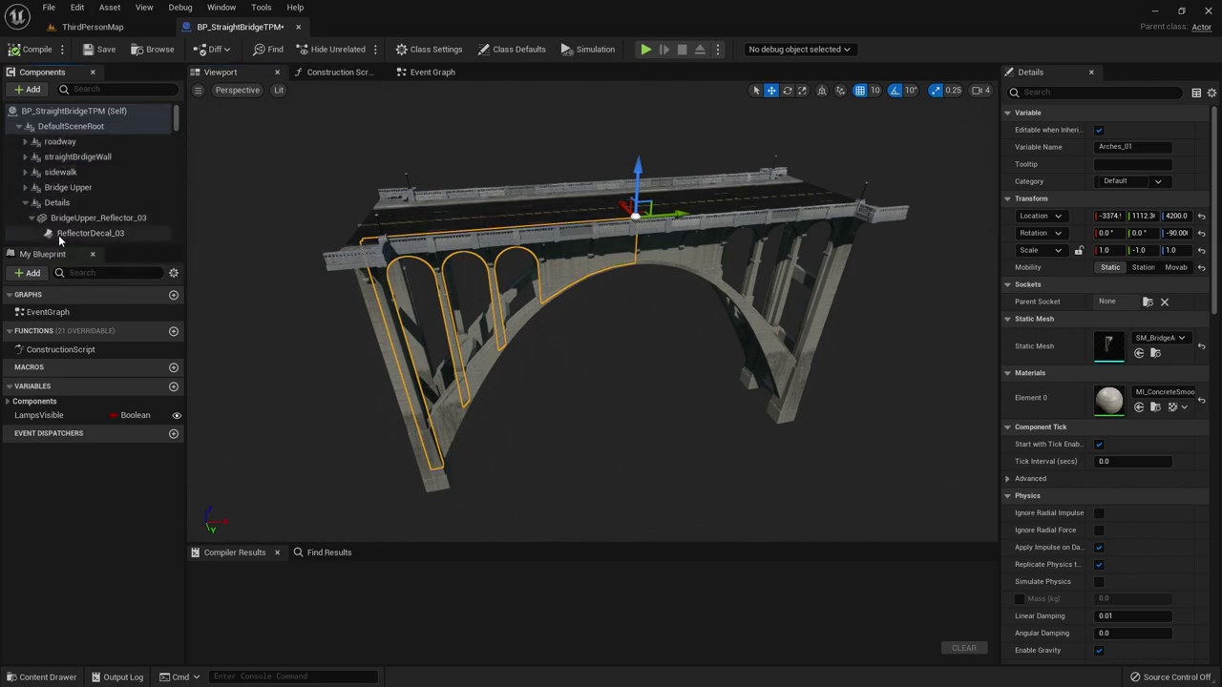
scroll(57, 210, down, 1)
click(25, 167)
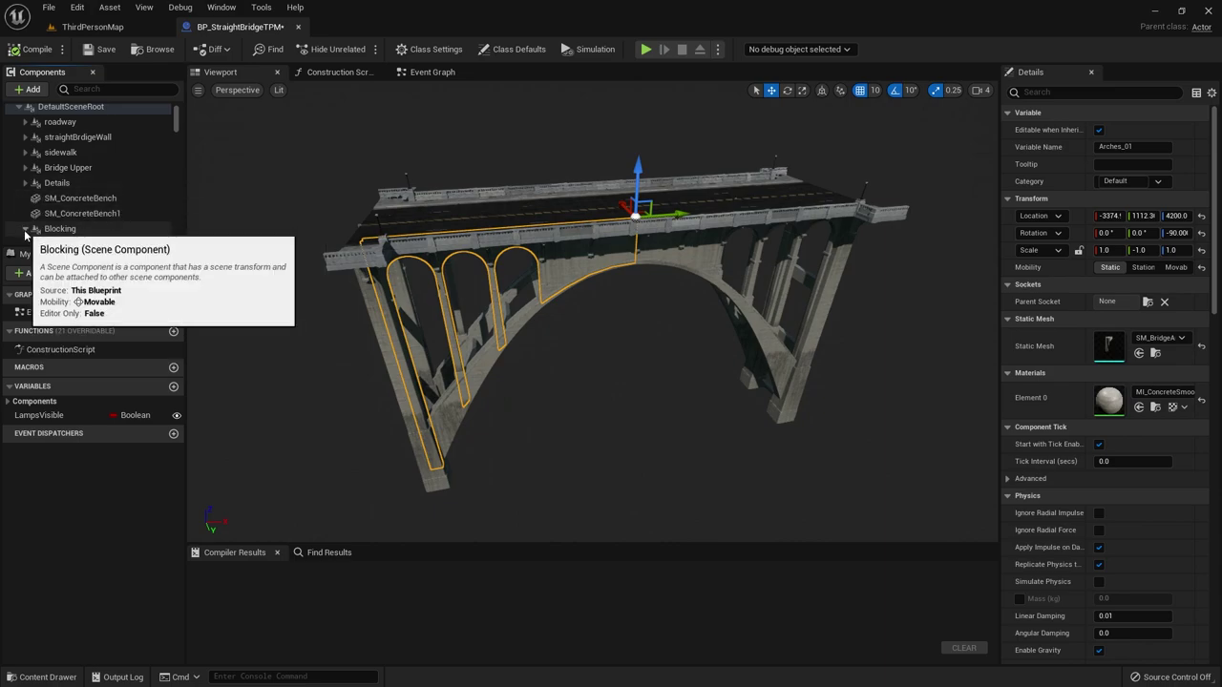
scroll(28, 232, down, 1)
scroll(38, 234, down, 1)
scroll(46, 235, down, 1)
scroll(46, 233, down, 1)
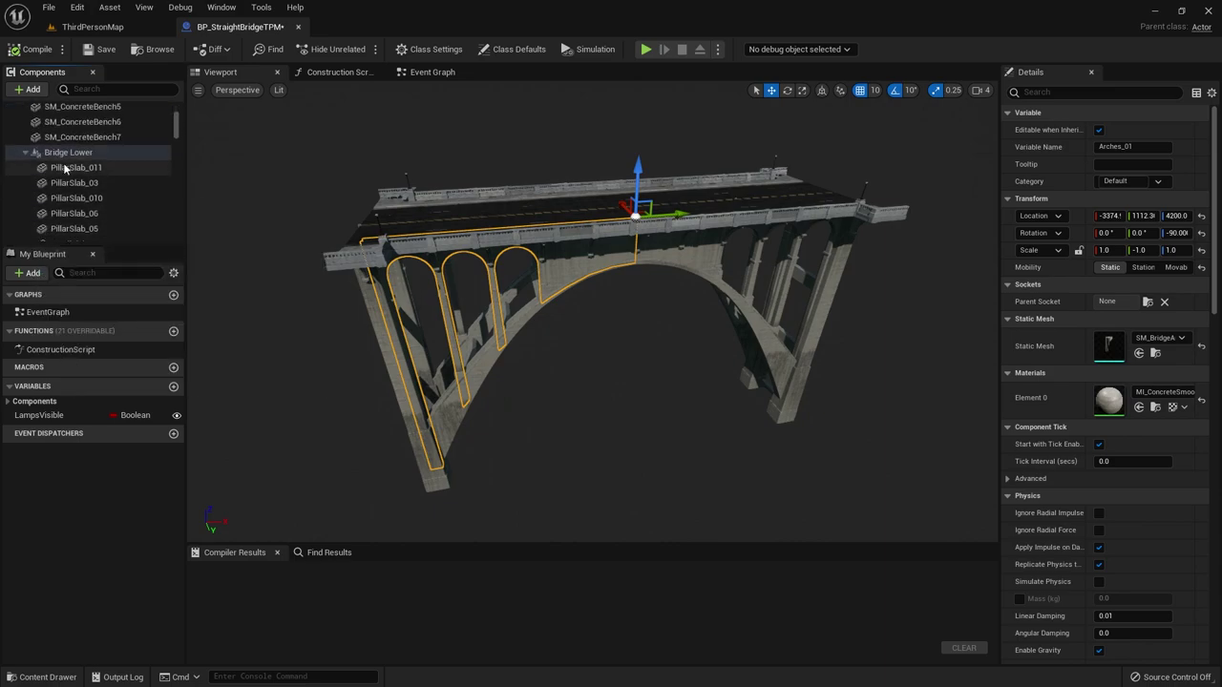
- Select Bridge Lower and PillarSlab_011, then scroll through the lower bridge components
click(80, 154)
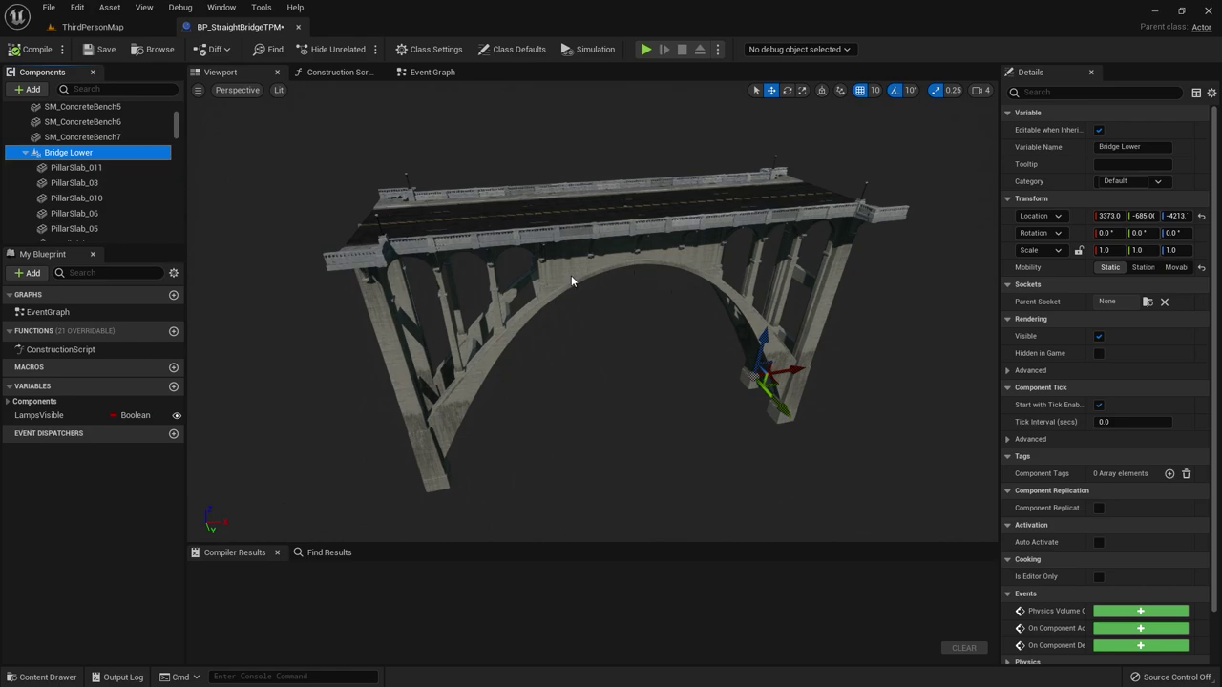
click(77, 167)
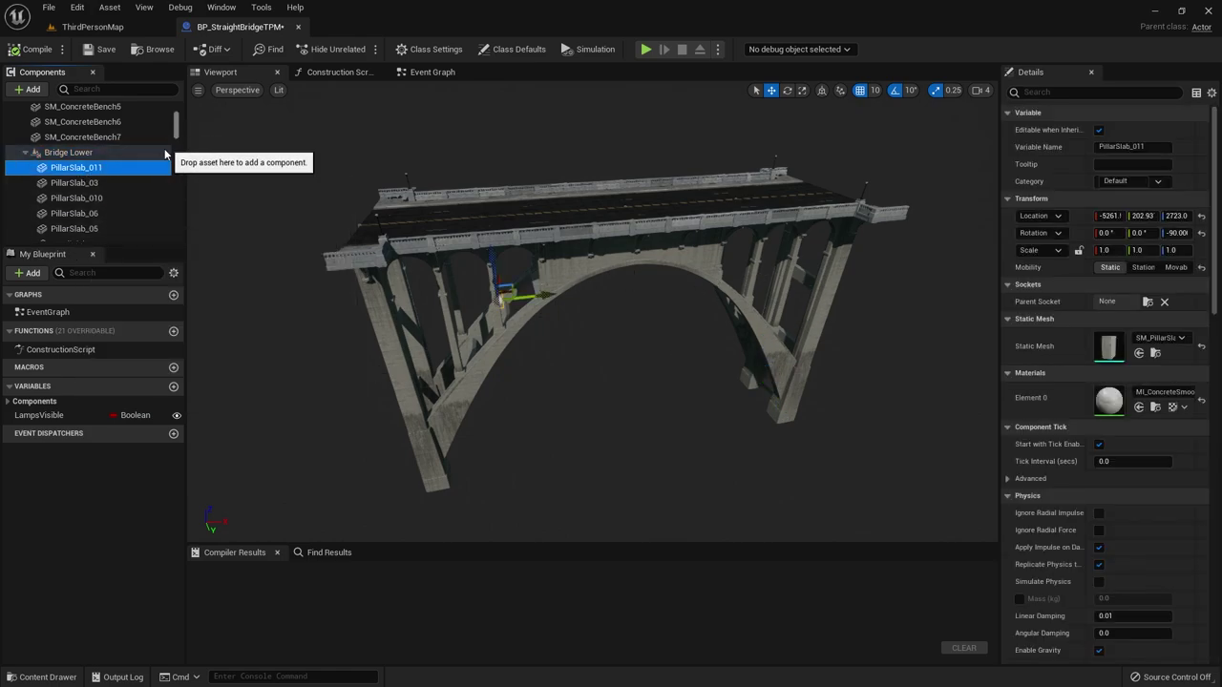
scroll(95, 227, down, 3)
scroll(90, 222, down, 2)
scroll(88, 221, down, 2)
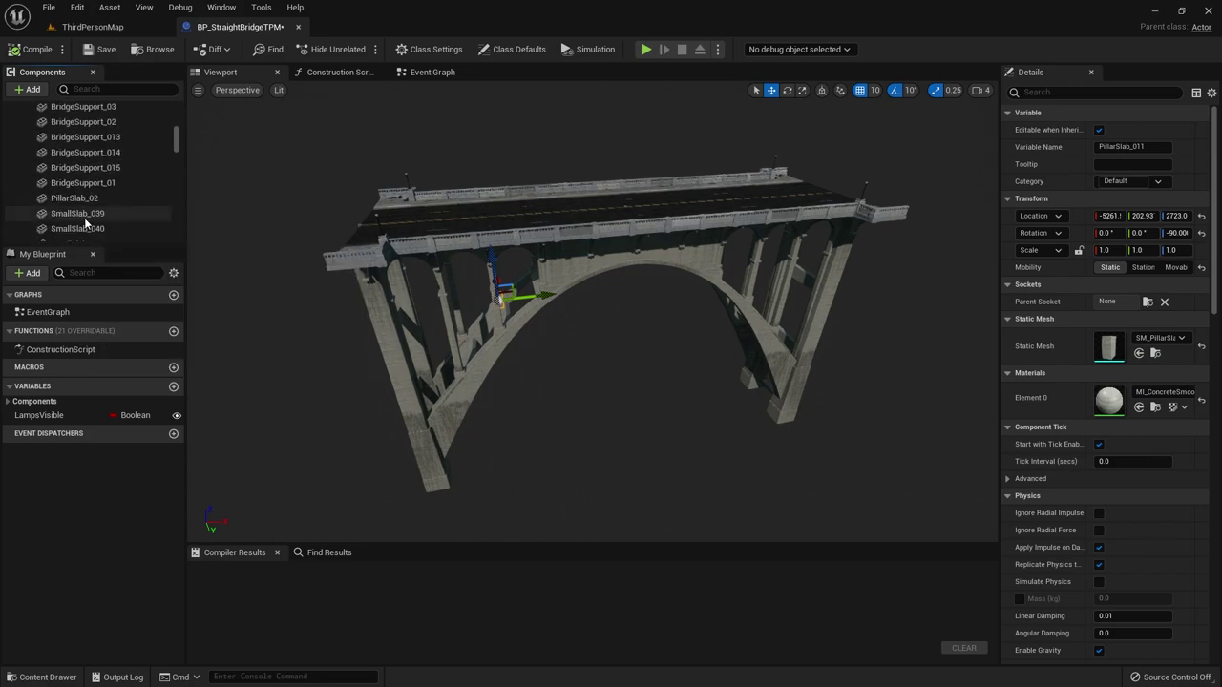
scroll(86, 222, down, 2)
scroll(84, 222, down, 2)
scroll(84, 224, down, 2)
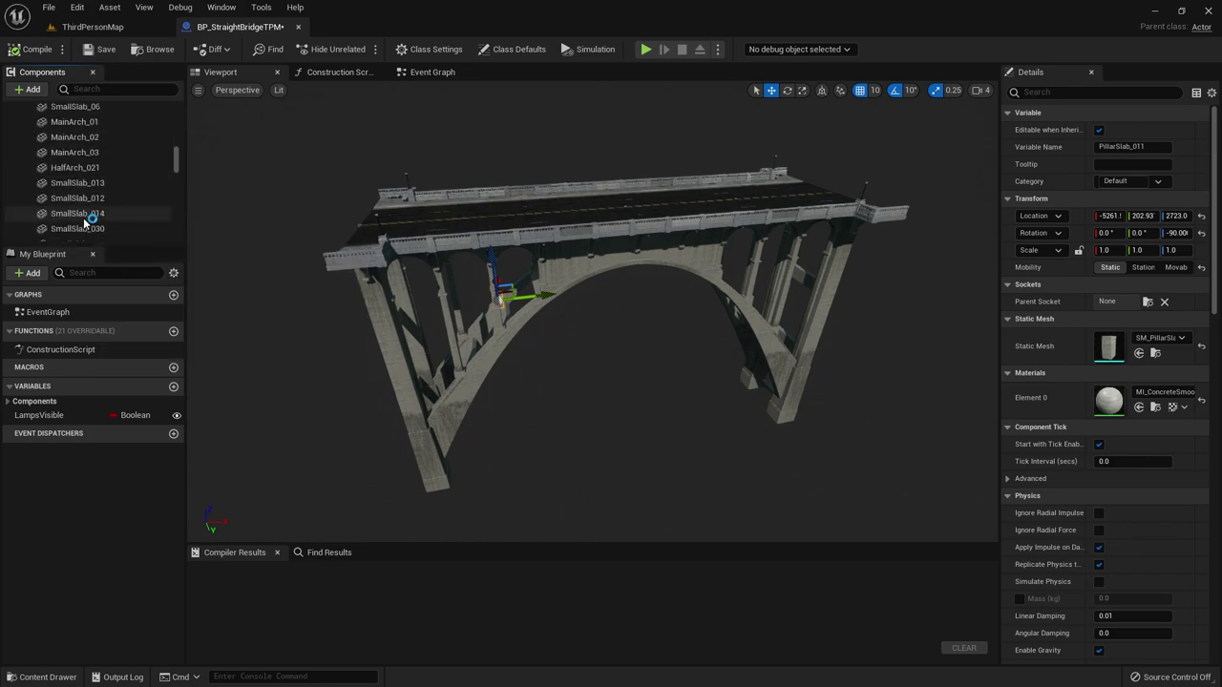
scroll(84, 224, down, 2)
scroll(86, 221, down, 2)
scroll(87, 221, down, 2)
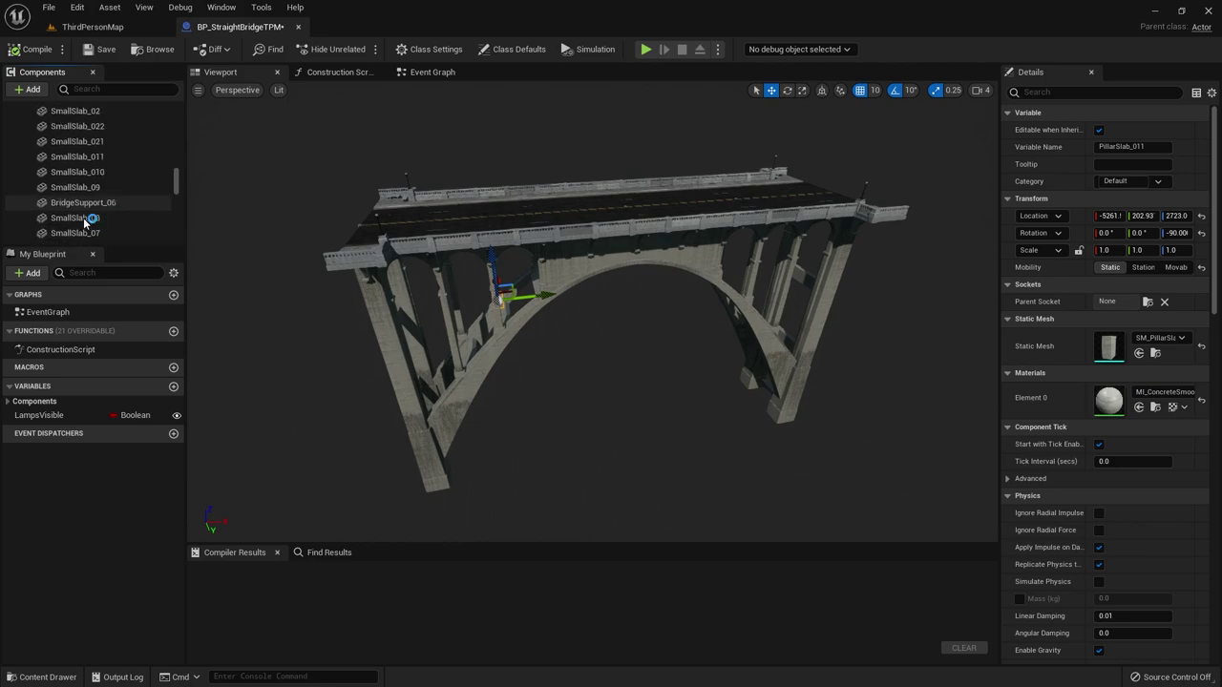
scroll(88, 220, down, 2)
scroll(89, 215, down, 2)
- Delete the Bridge Lower components through BottomArch_02, leaving only the deck, and compile
shift+click(91, 189)
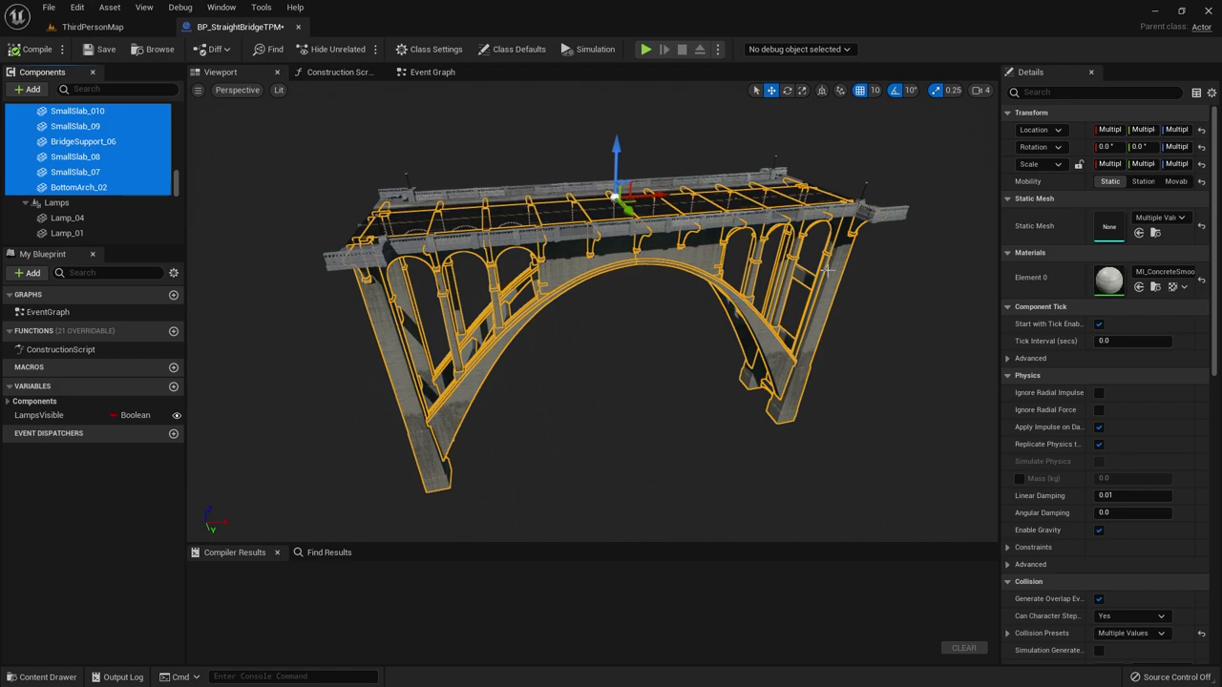
key(Delete)
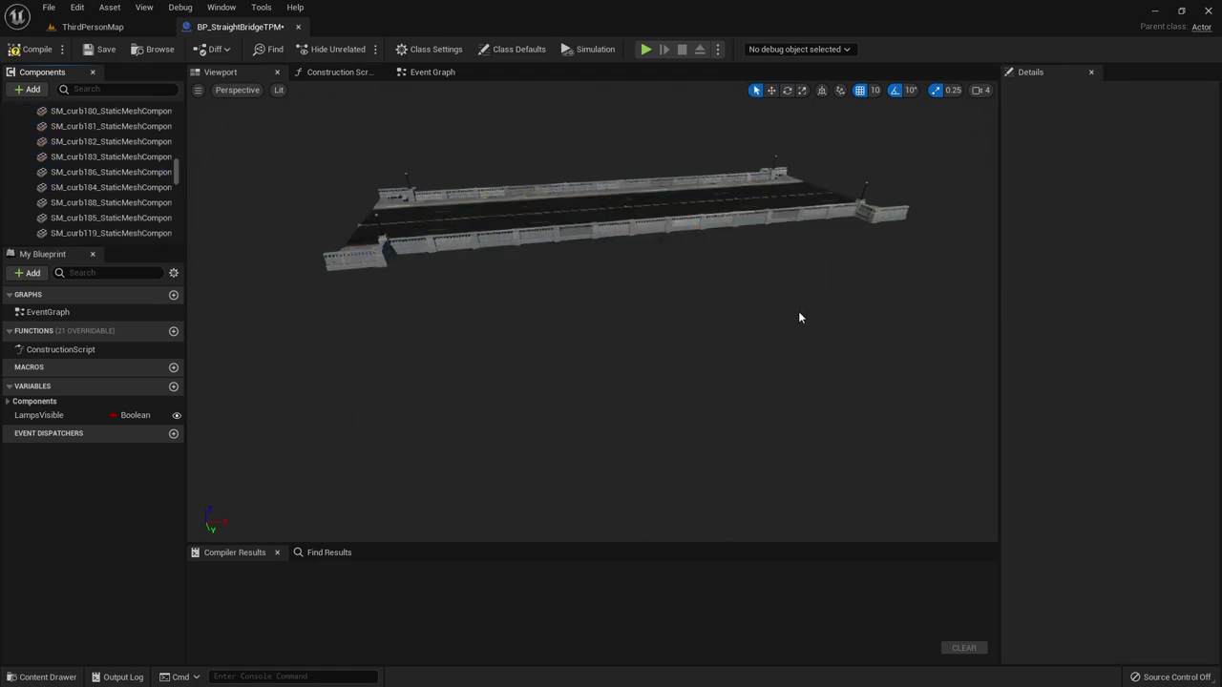
right_drag(802, 318, 744, 325)
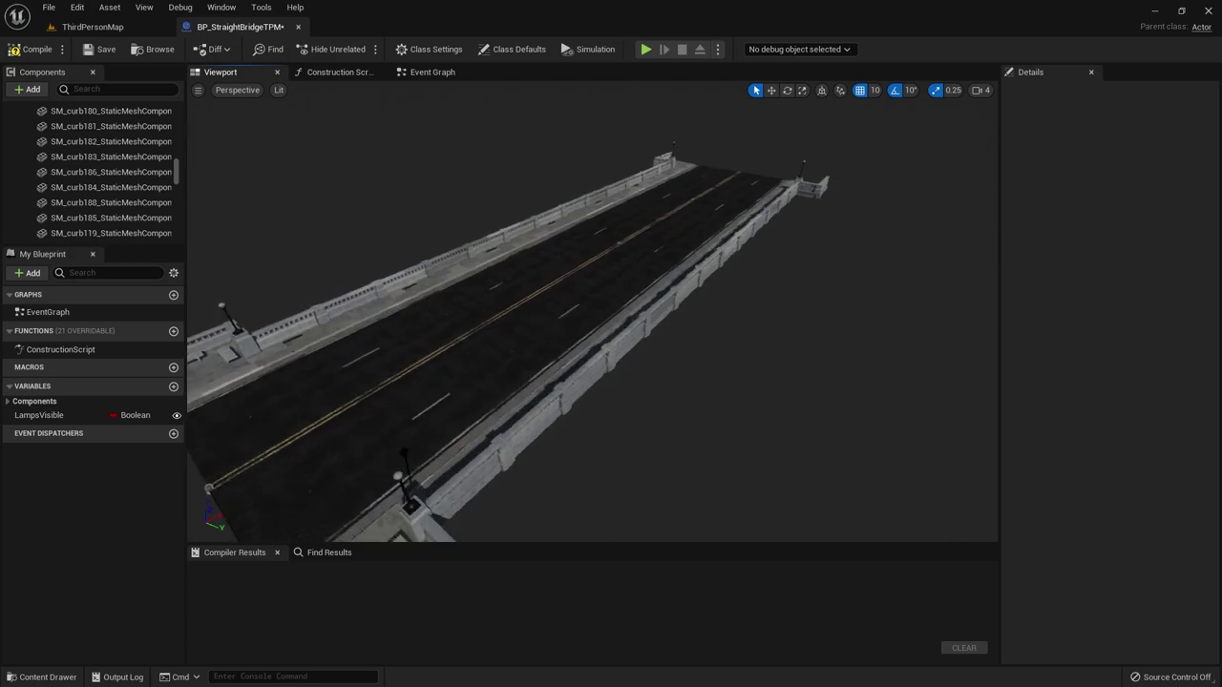
right_drag(576, 232, 575, 232)
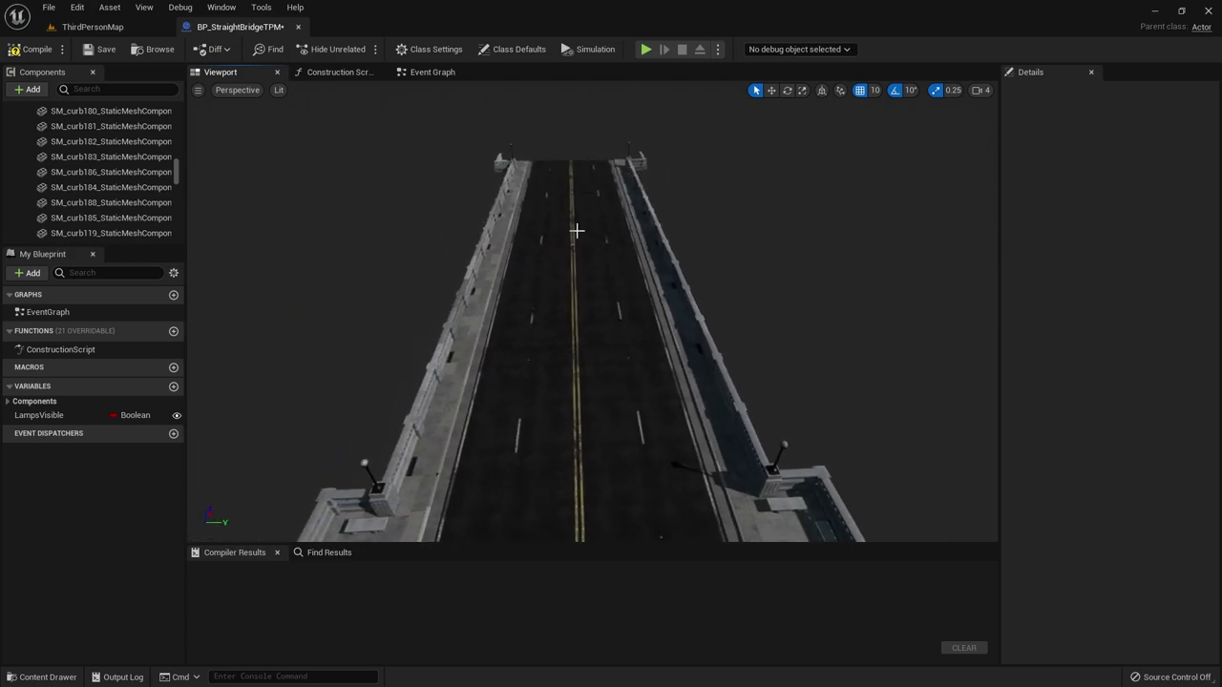
click(31, 49)
- Drop BP_StraightBridgeTPM from the Content Drawer into ThirdPersonMap and inspect it beside the arena
click(95, 31)
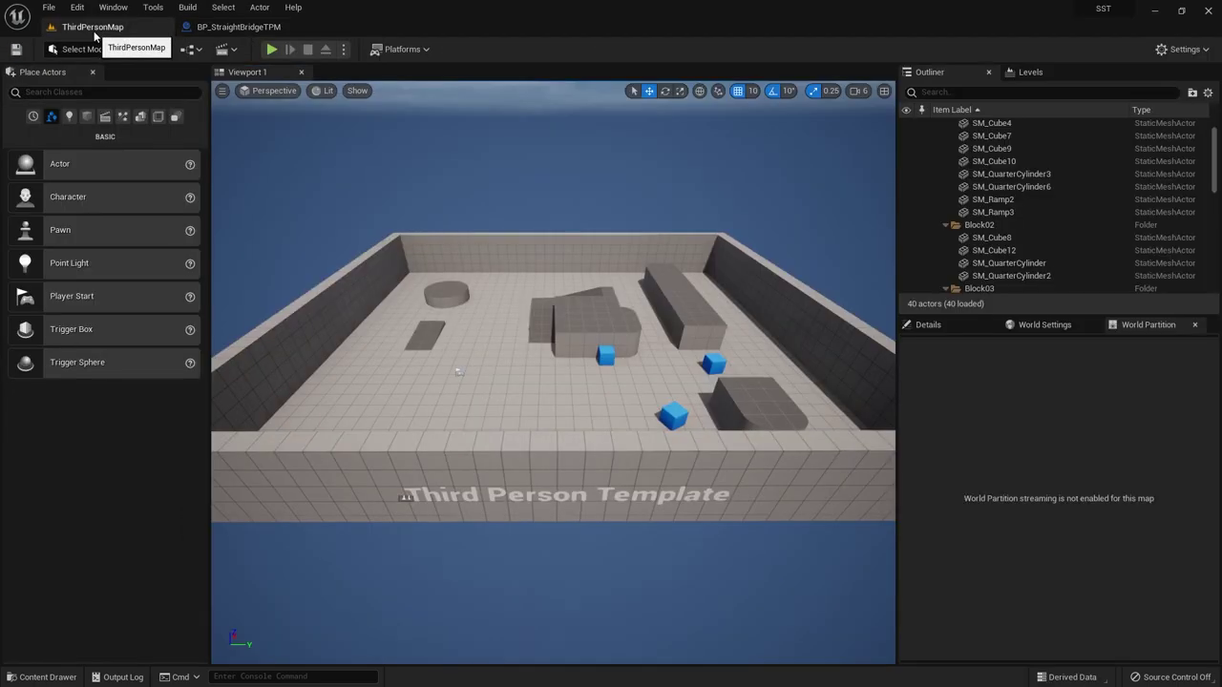
key(ctrl+space)
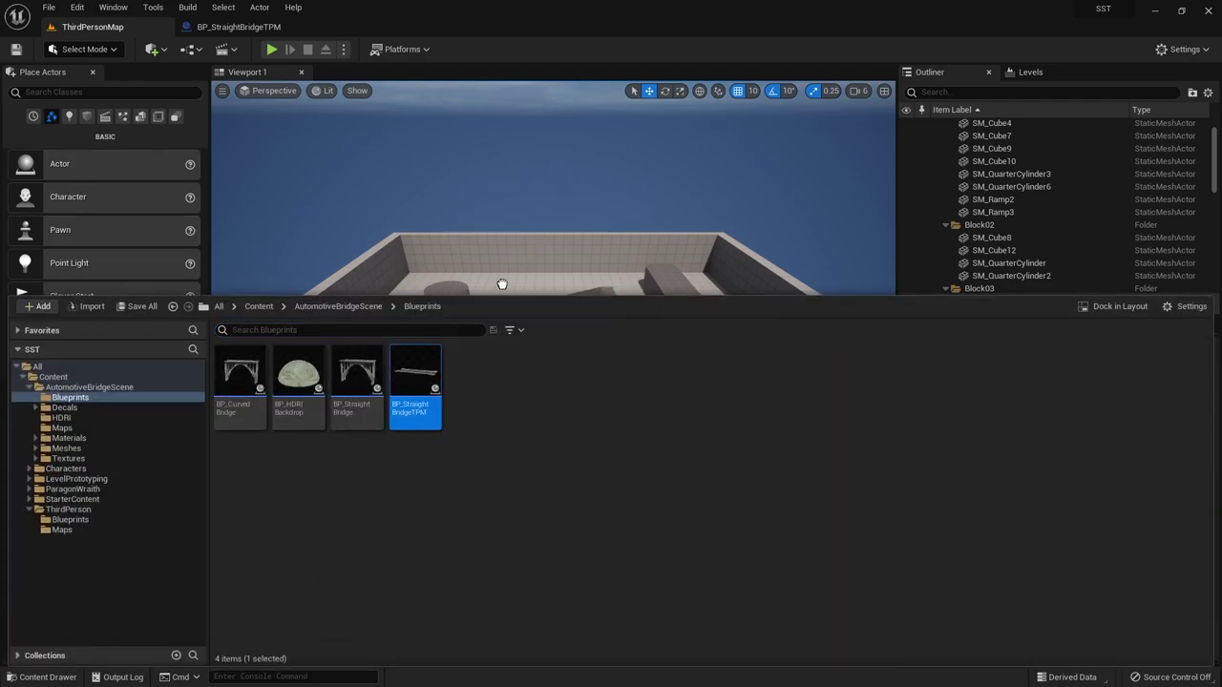
click(502, 284)
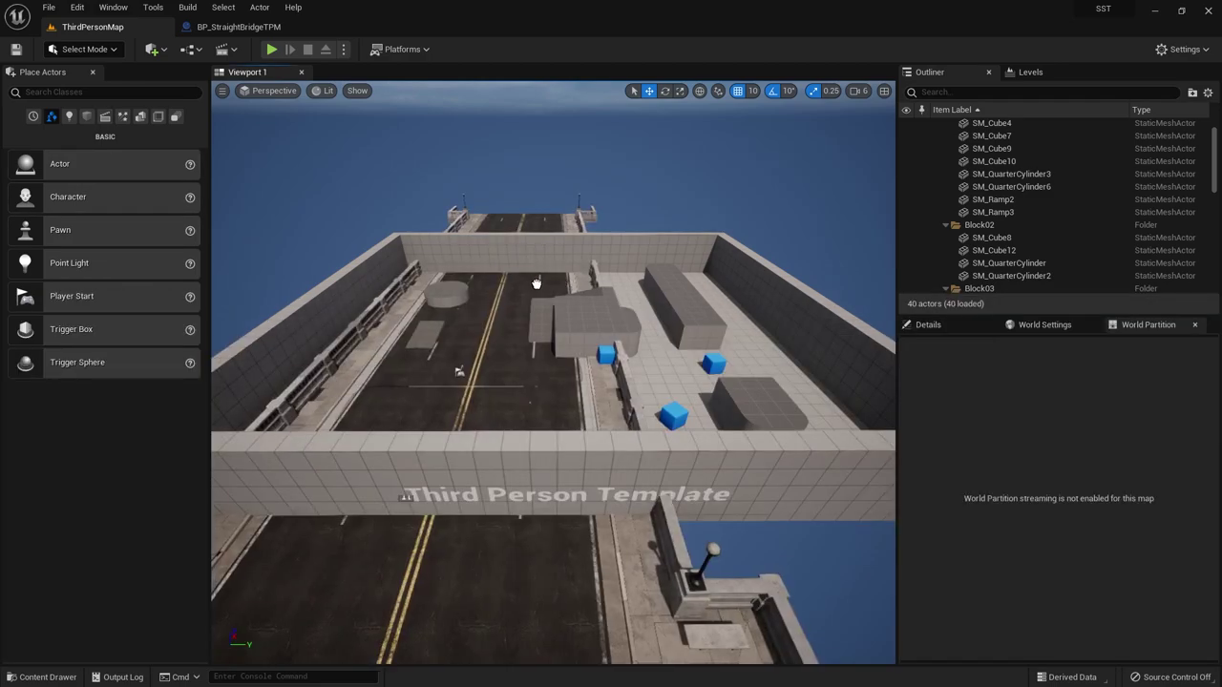
middle_drag(530, 285, 519, 284)
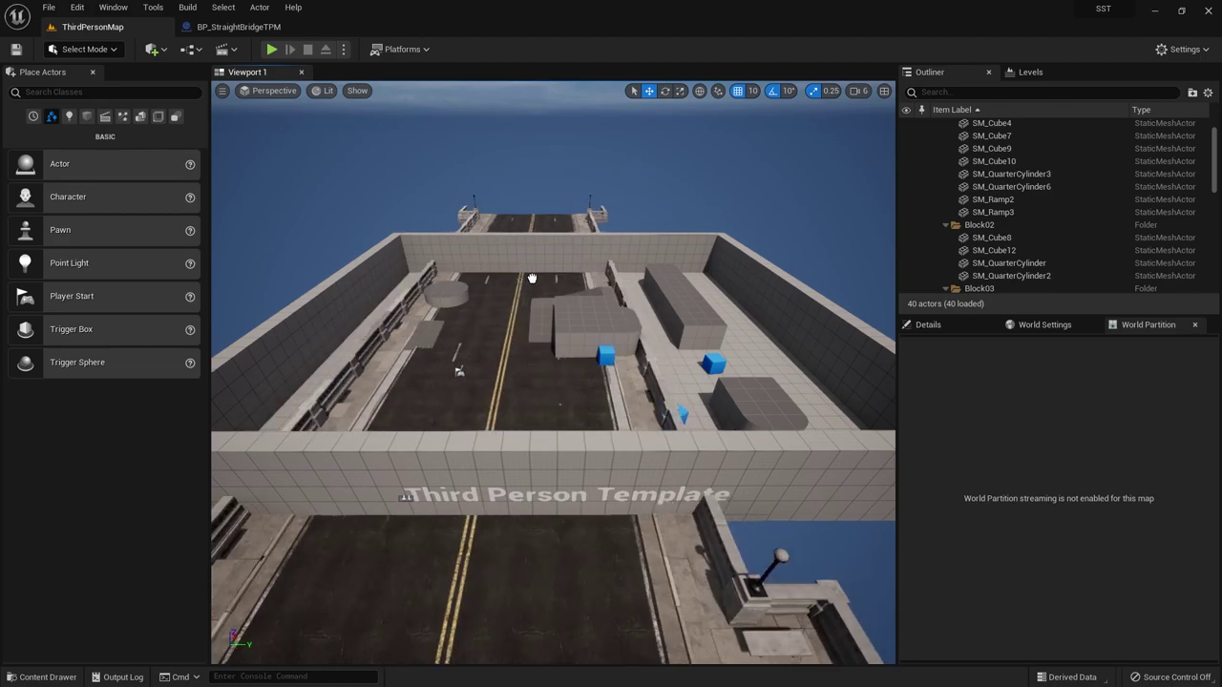
click(532, 278)
click(458, 326)
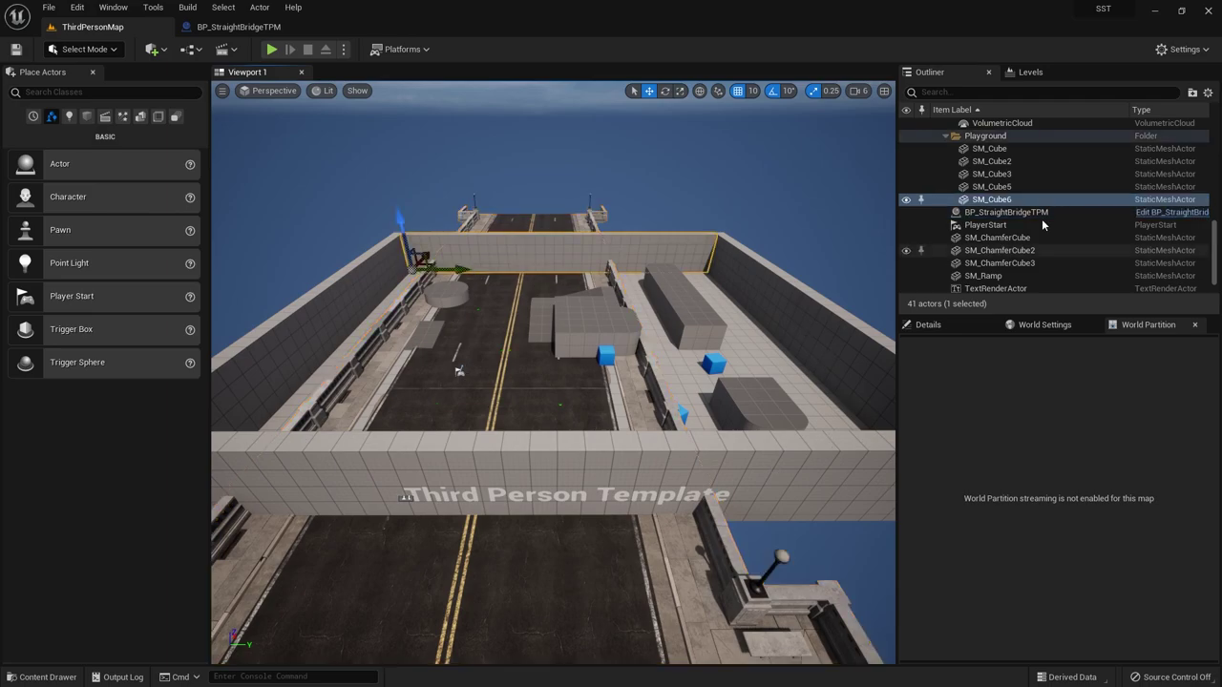
- Delete the five arena walls and the four quarter-cylinder pieces SM_QuarterCylinder11–14
click(1009, 148)
shift+click(1005, 198)
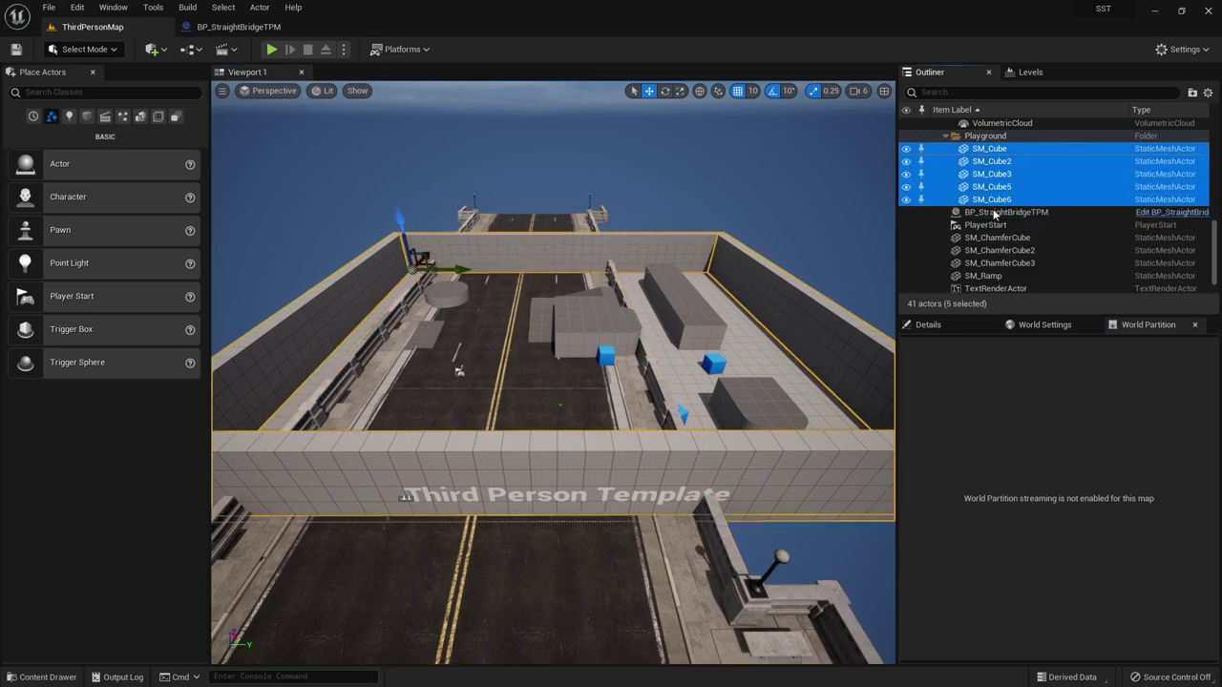
key(Delete)
scroll(1030, 175, up, 5)
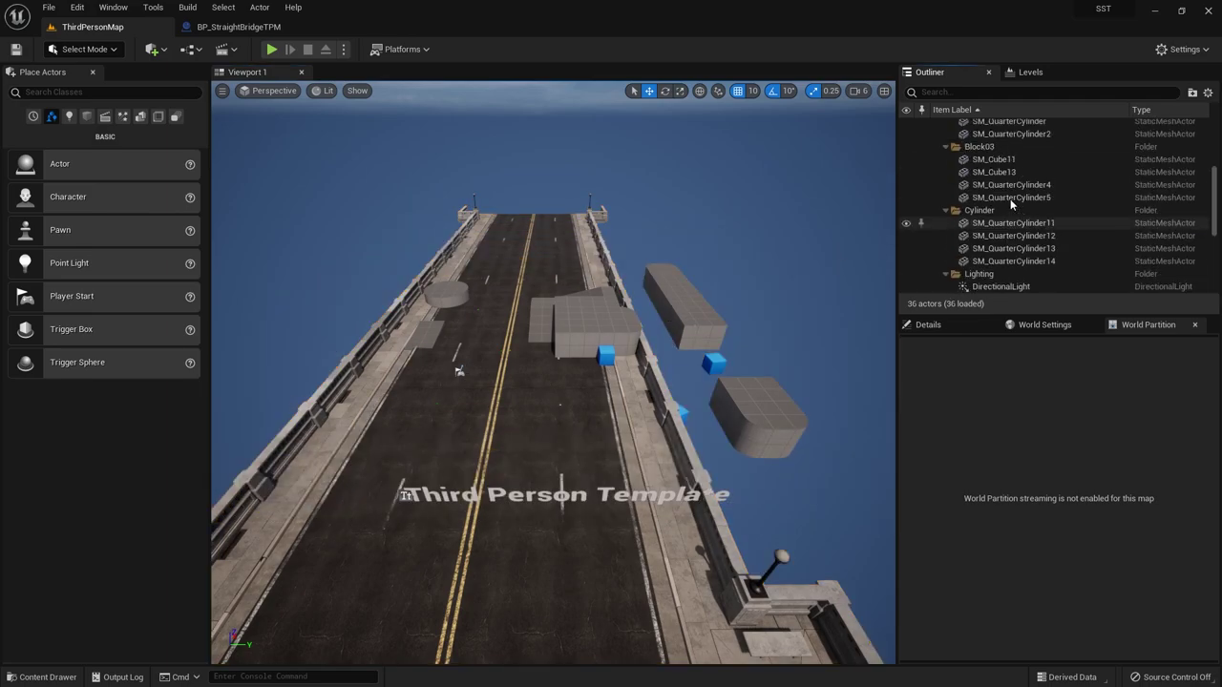
scroll(1009, 198, up, 1)
click(1011, 243)
shift+click(995, 282)
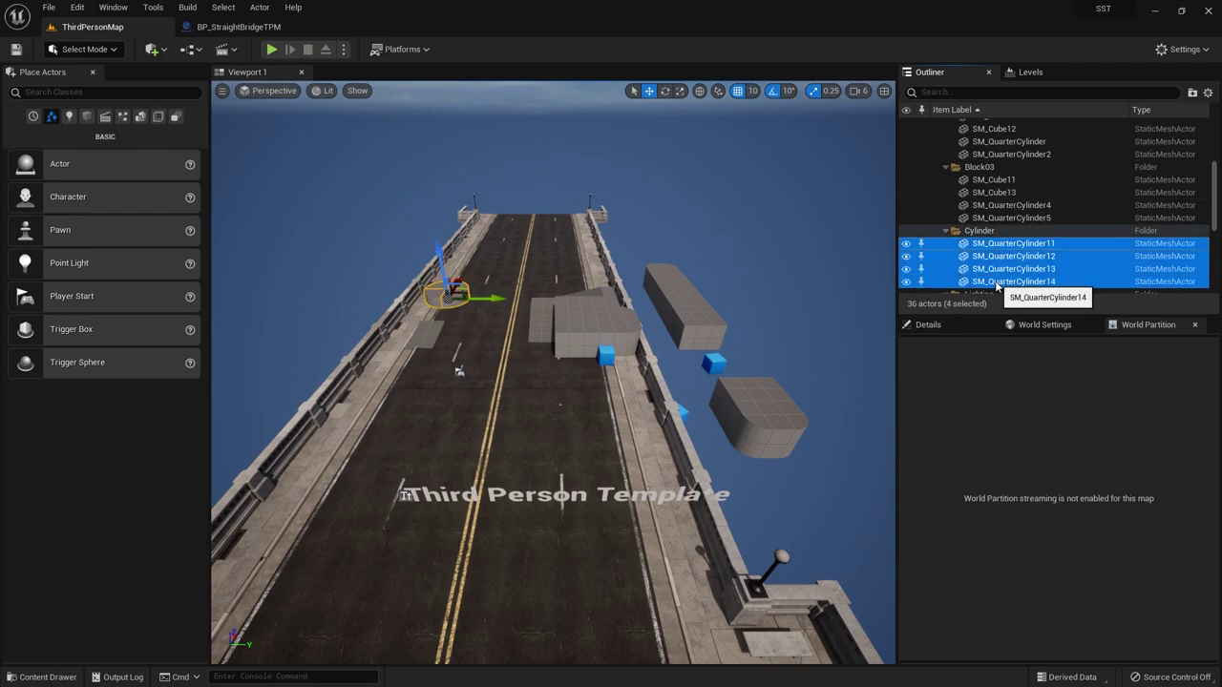
key(Delete)
- Delete the Block03, Block01 and Block02 pieces from the level
click(993, 179)
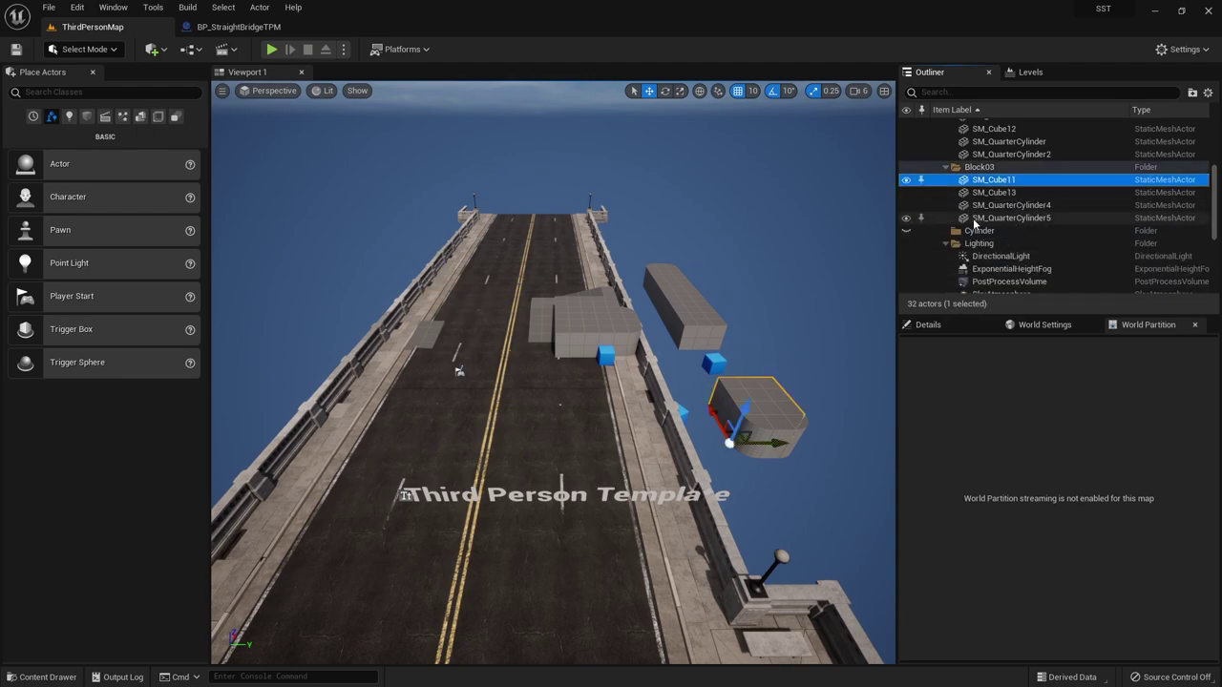
shift+click(999, 219)
key(Delete)
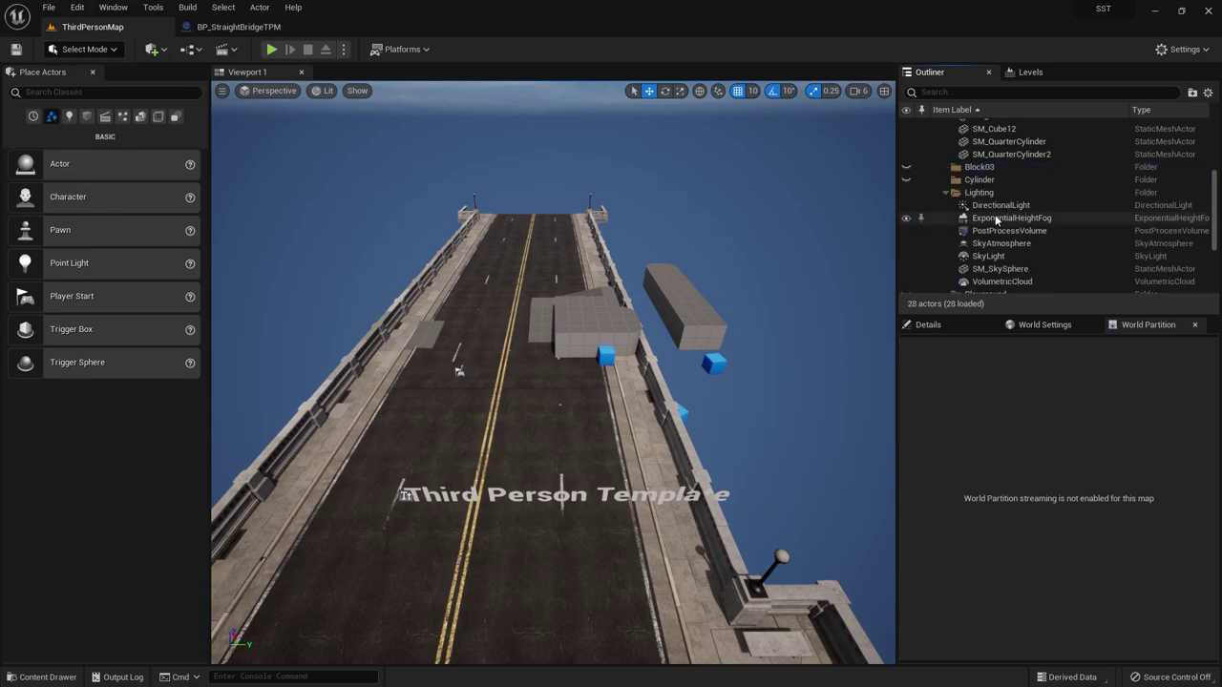
scroll(999, 176, up, 2)
scroll(999, 175, up, 2)
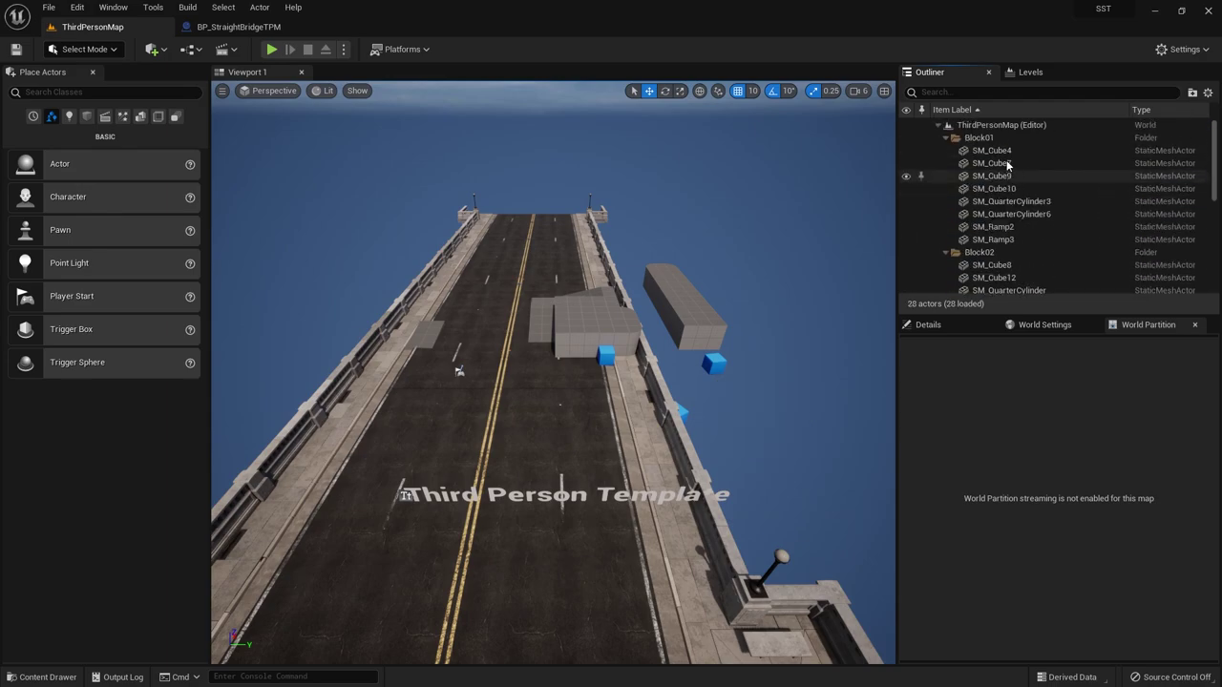
click(992, 151)
shift+click(998, 240)
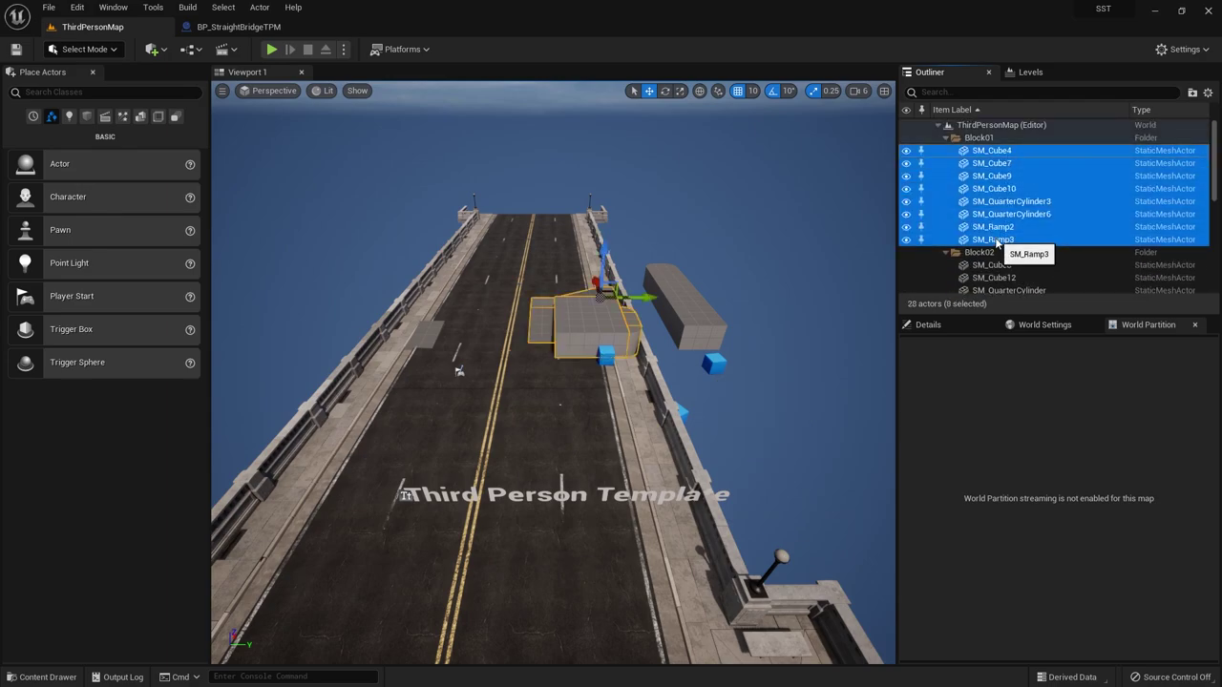
key(Delete)
click(993, 163)
shift+click(1007, 202)
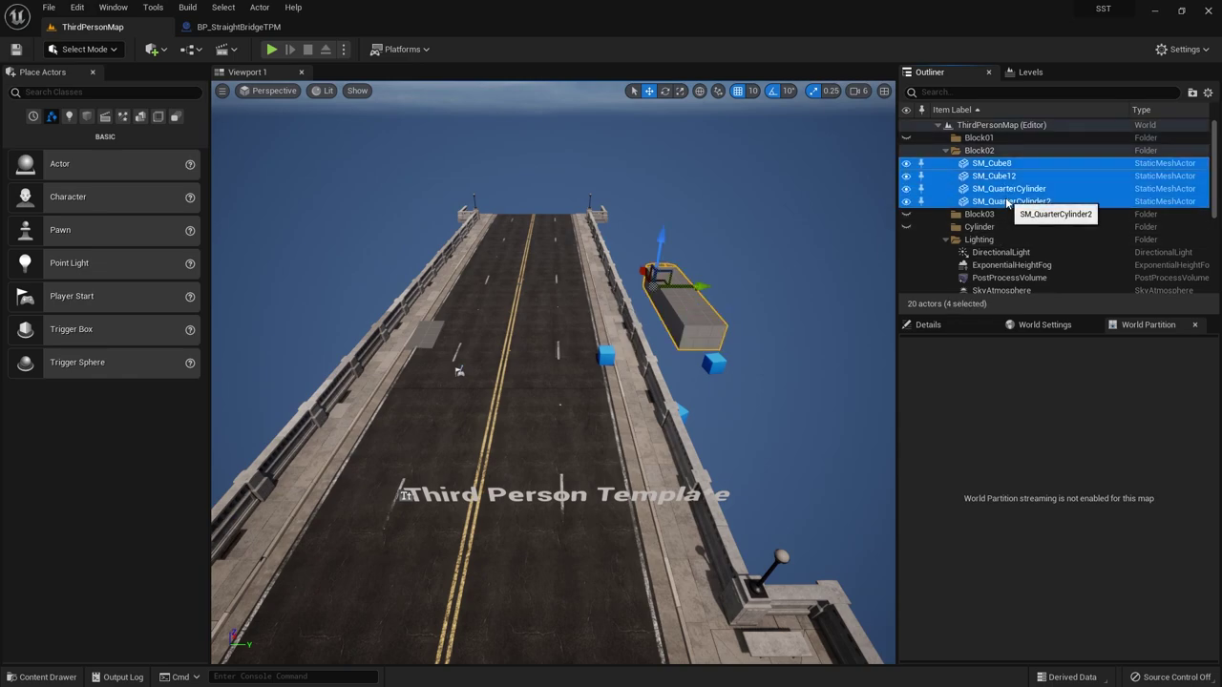
key(Delete)
- Delete SM_ChamferCube, SM_ChamferCube2, SM_ChamferCube3 and the SM_Ramp actor
scroll(1012, 229, down, 3)
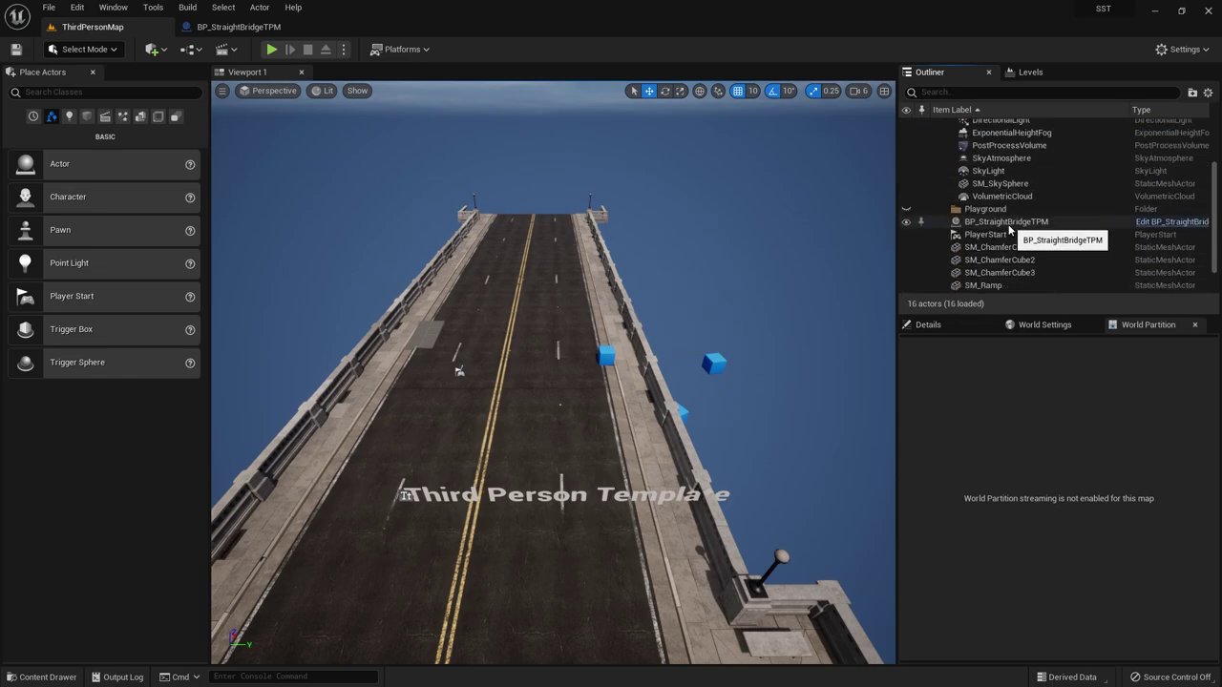
click(1000, 259)
scroll(1010, 286, down, 1)
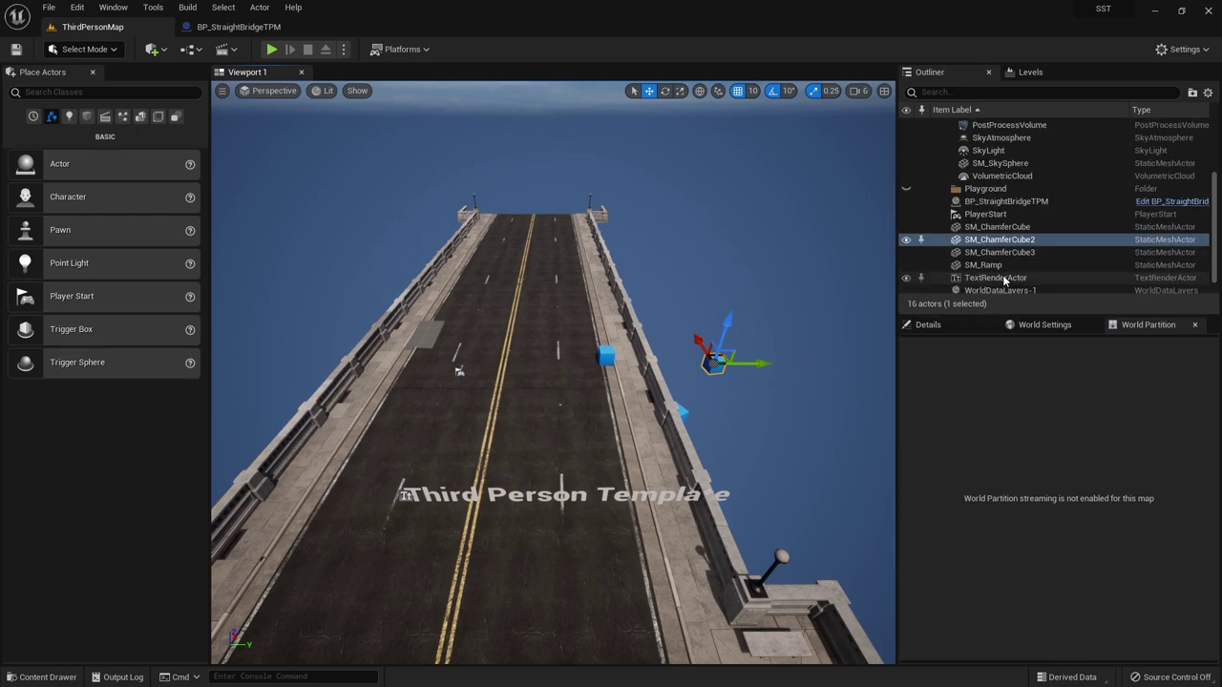
shift+click(998, 254)
shift+click(995, 227)
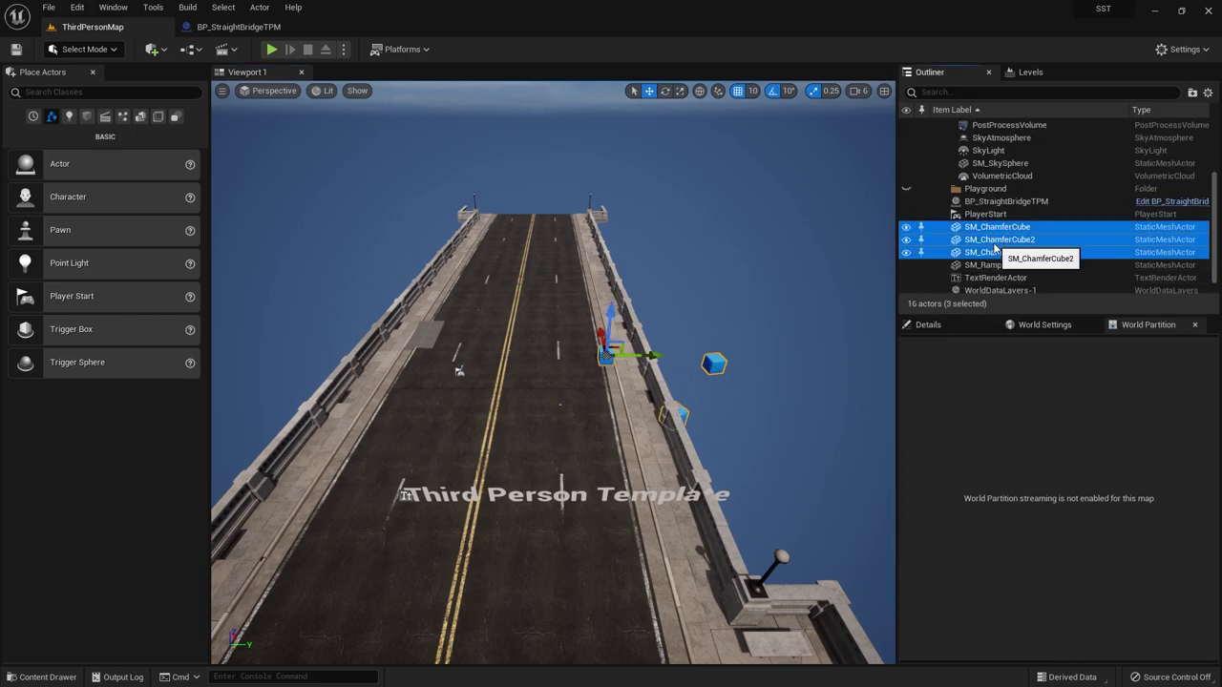
key(Delete)
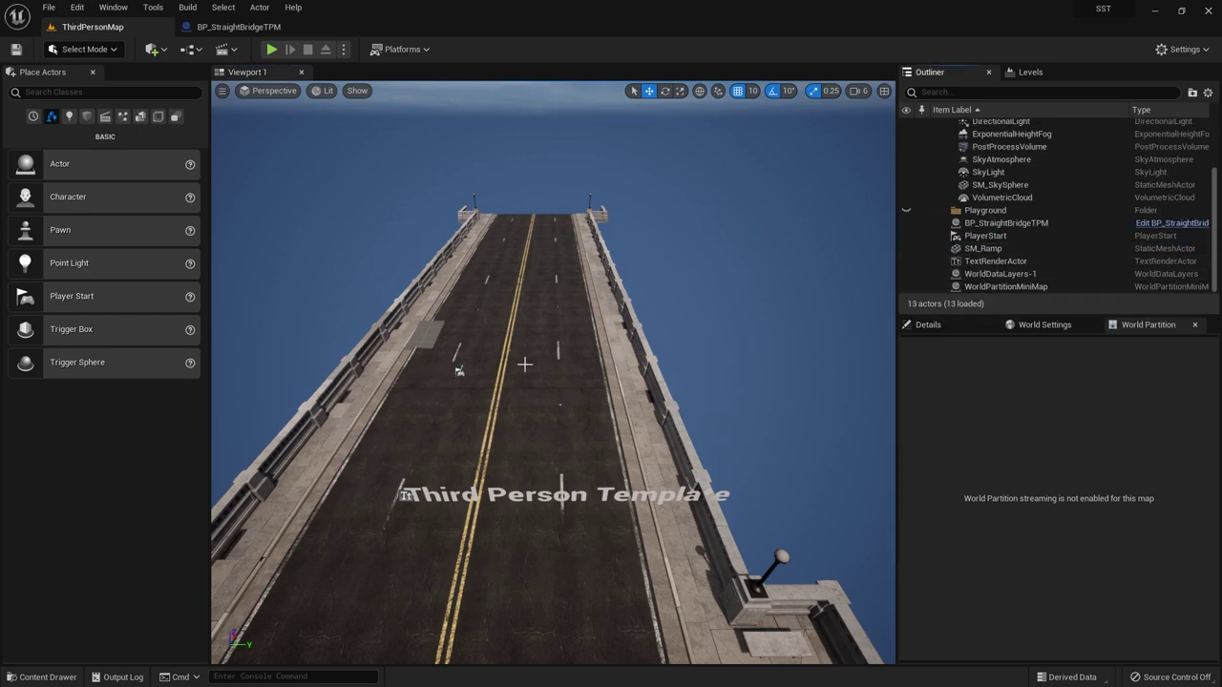
click(427, 329)
key(Delete)
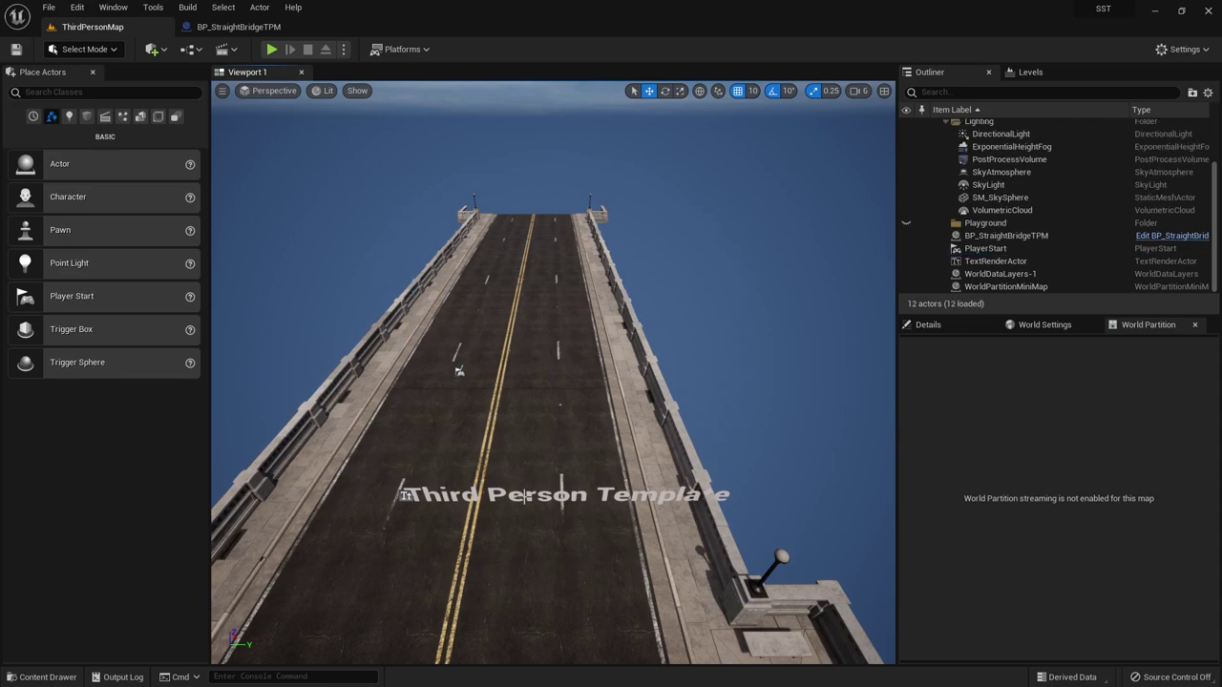
- Drag the Third Person Template text along X to the bridge's far end
click(524, 495)
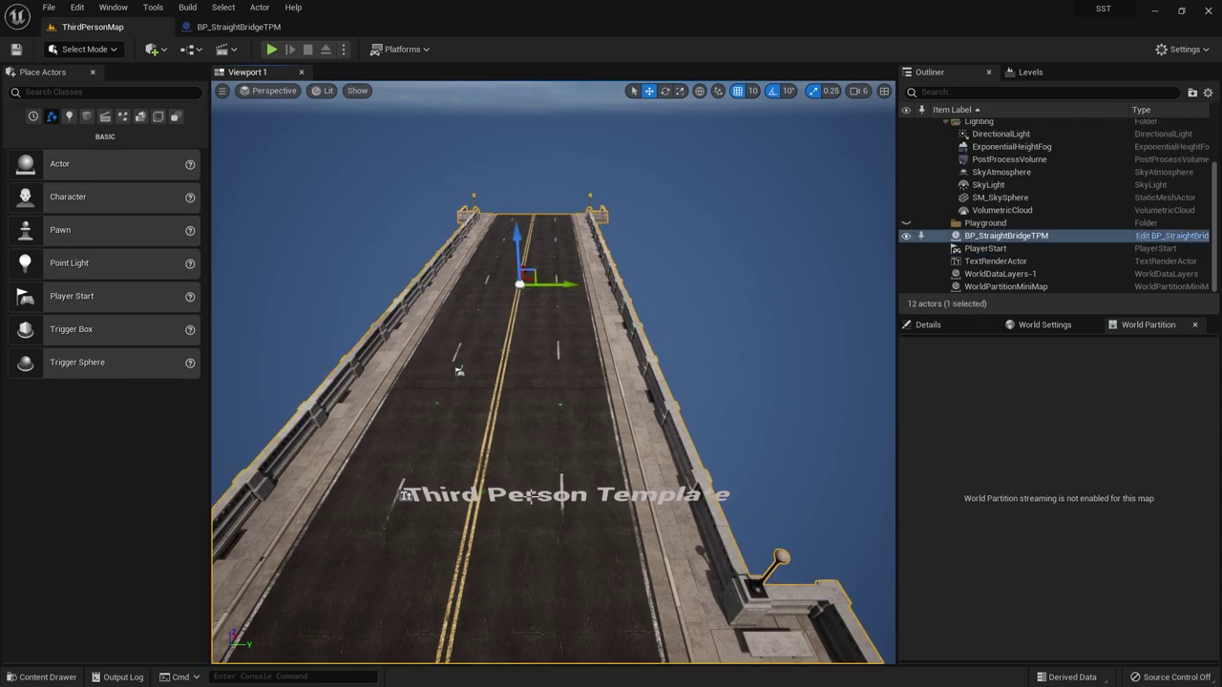
click(527, 496)
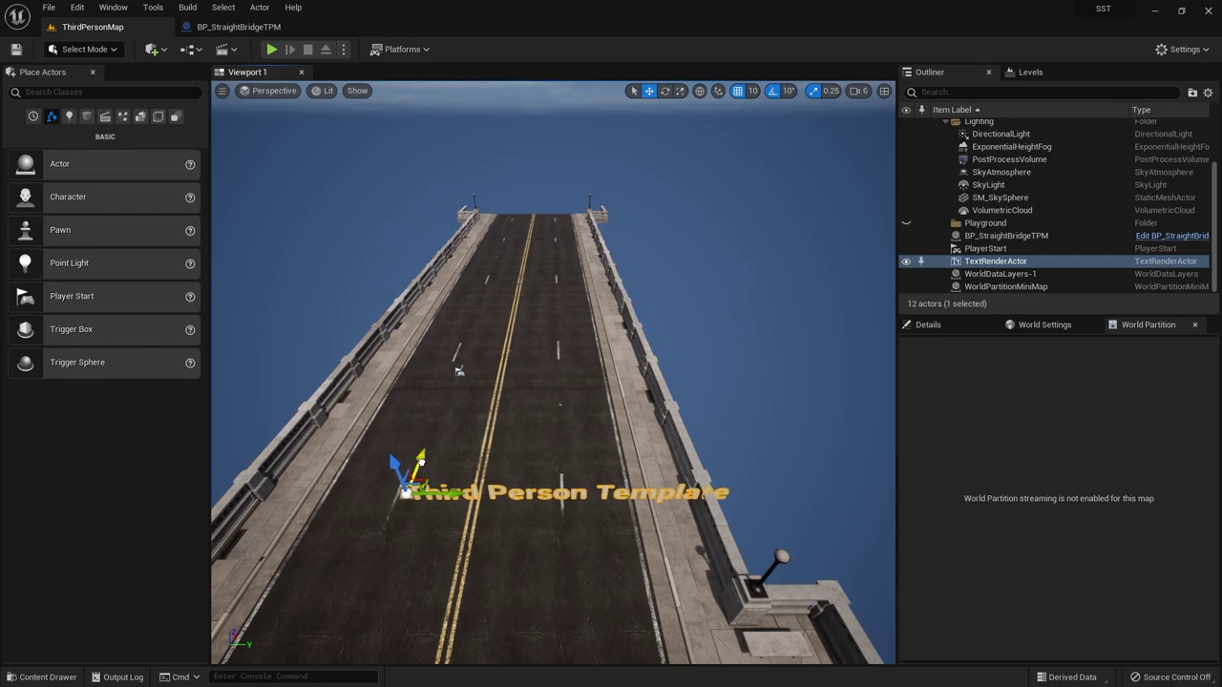
drag(430, 470, 444, 208)
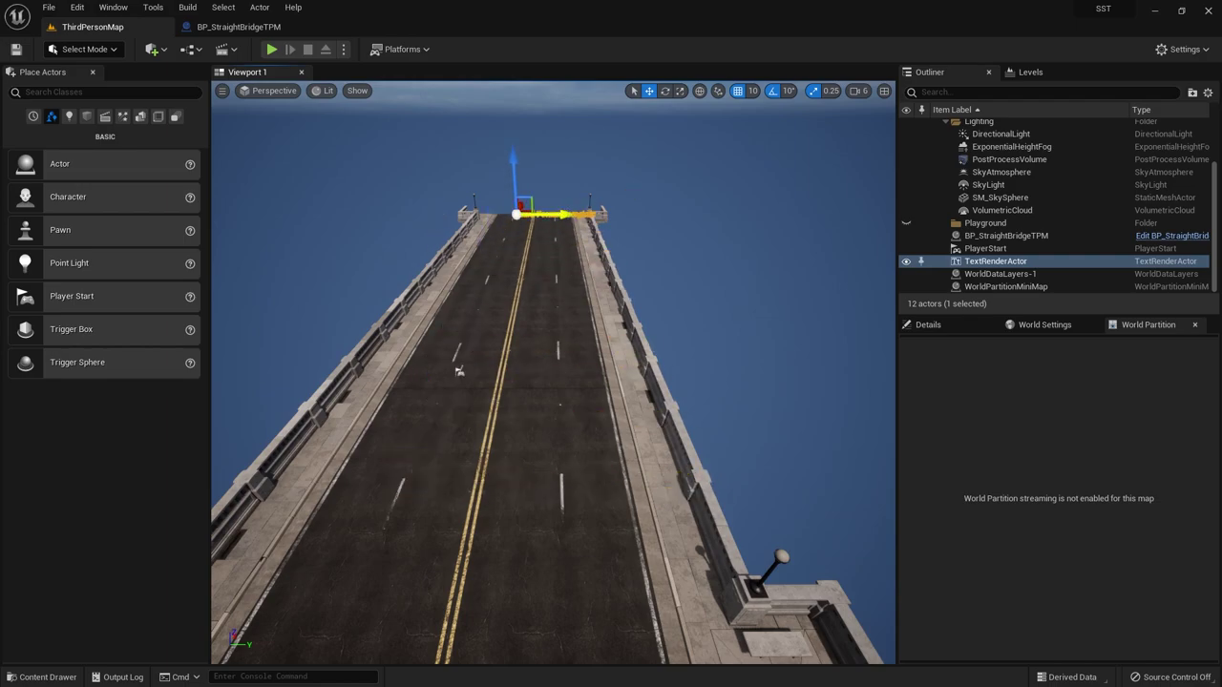
right_drag(589, 310, 589, 310)
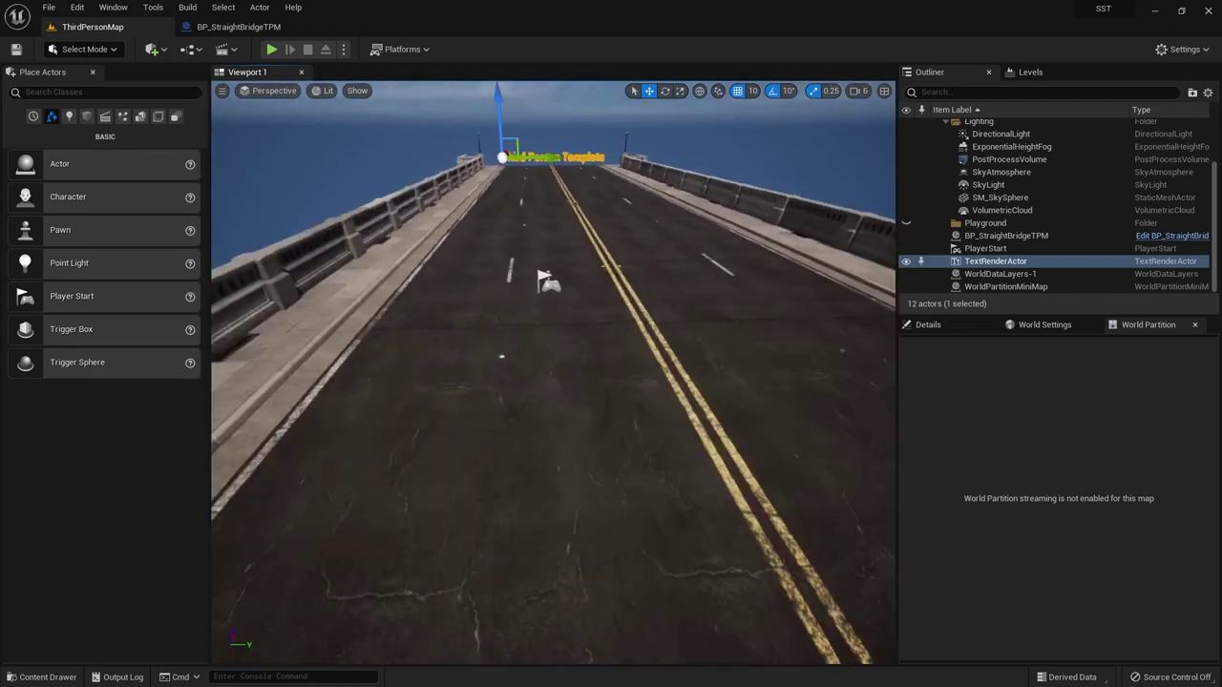
right_drag(589, 310, 563, 251)
click(563, 250)
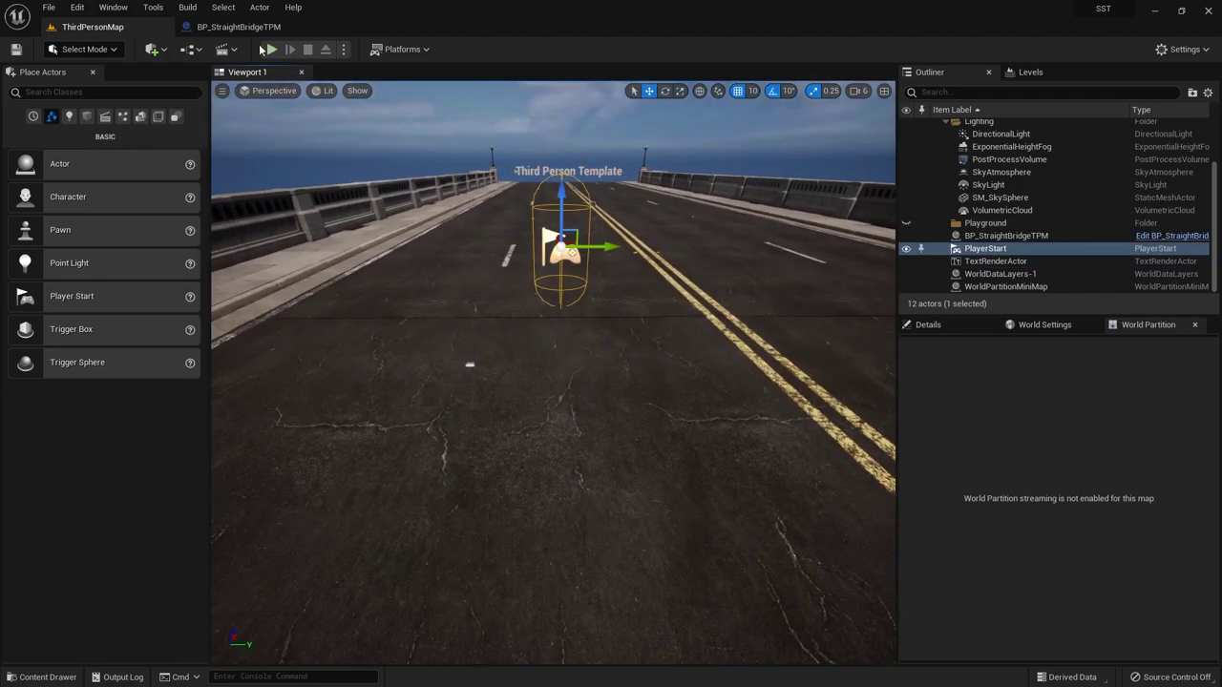
- Briefly play-test the level, then open the Content Drawer at AutomotiveBridgeScene/Blueprints
click(268, 49)
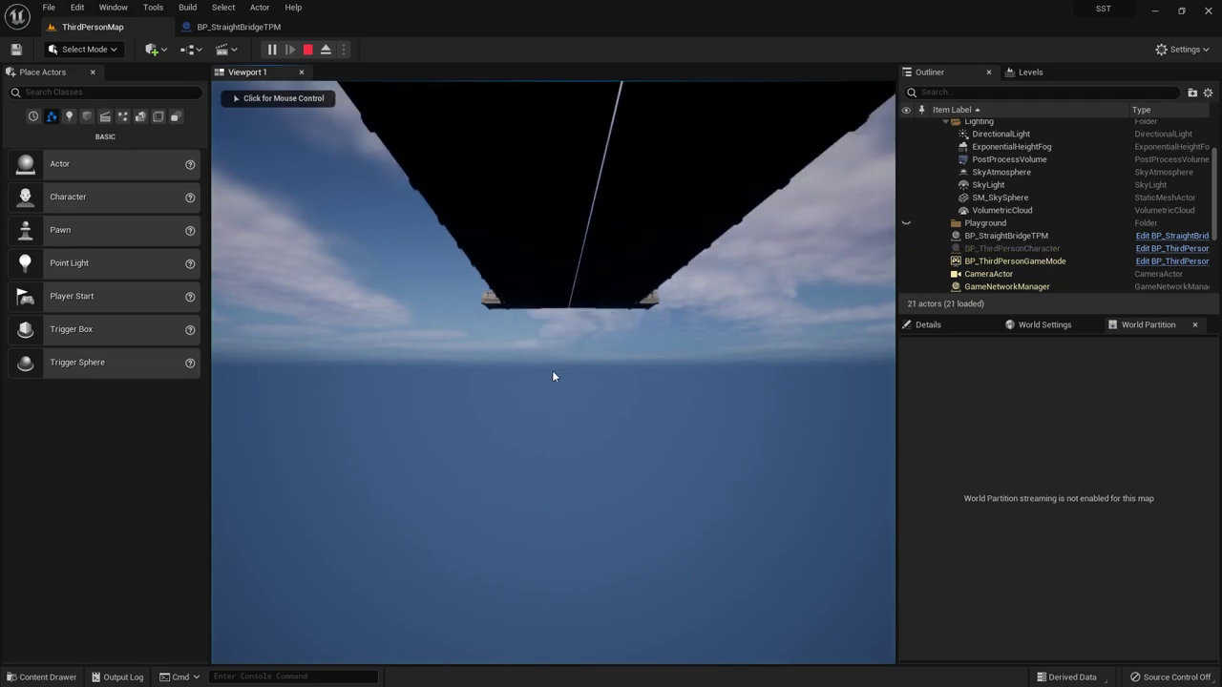
key(Escape)
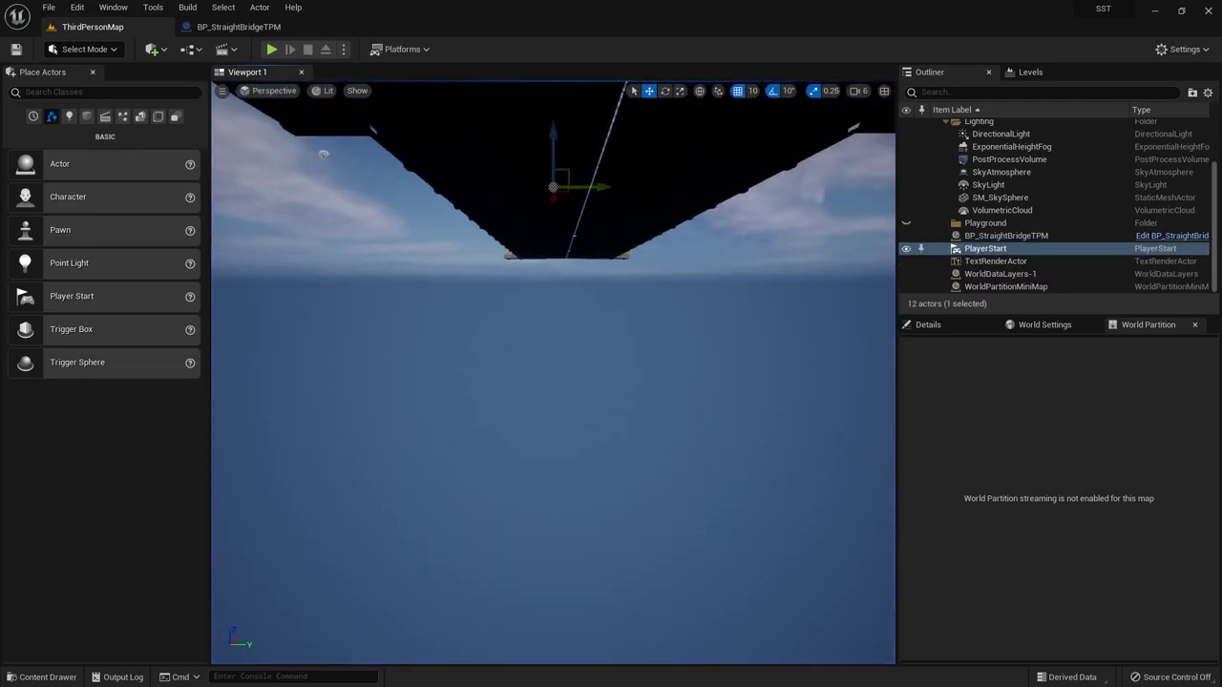
mouse_move(511, 292)
right_down()
mouse_move(554, 372)
mouse_move(516, 363)
right_up()
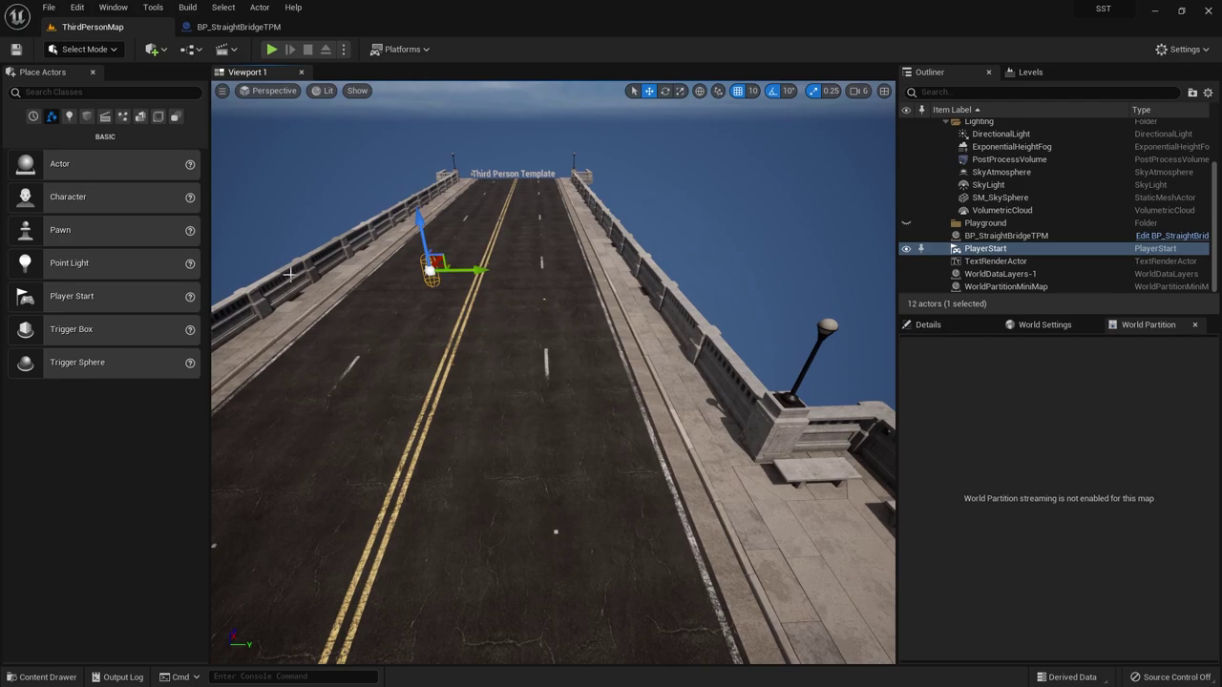
key(ctrl+space)
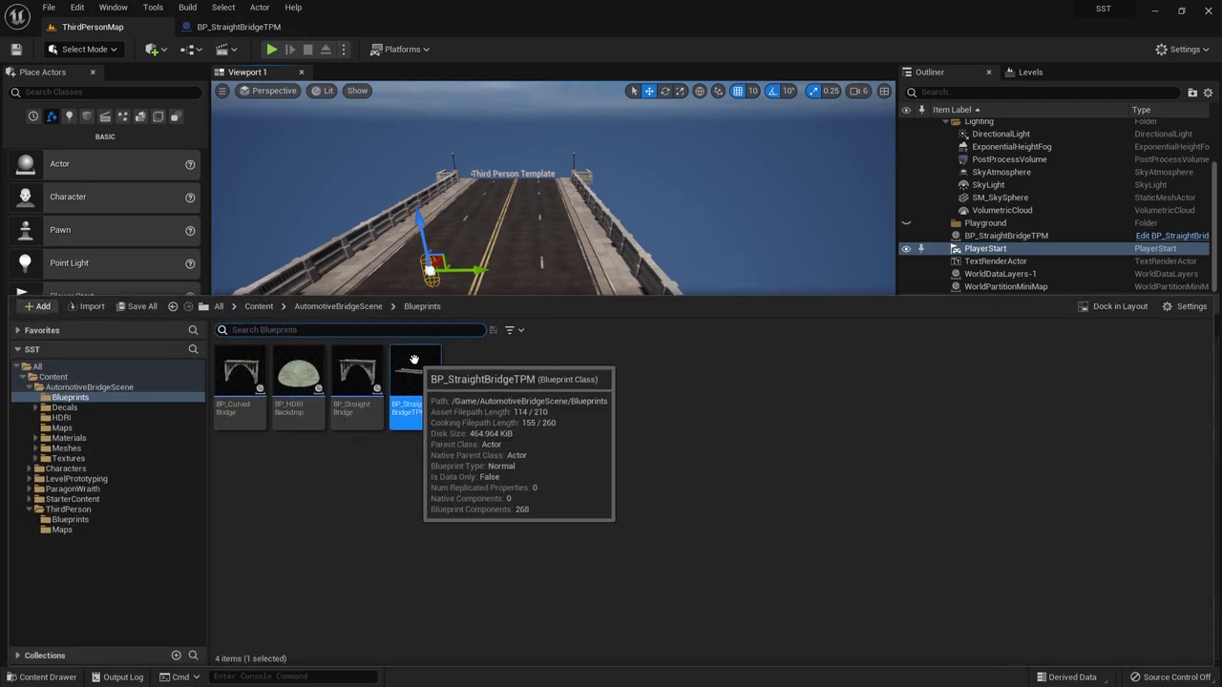
- Open BP_StraightBridgeTPM and add a Box Collision component named Box
double_click(421, 370)
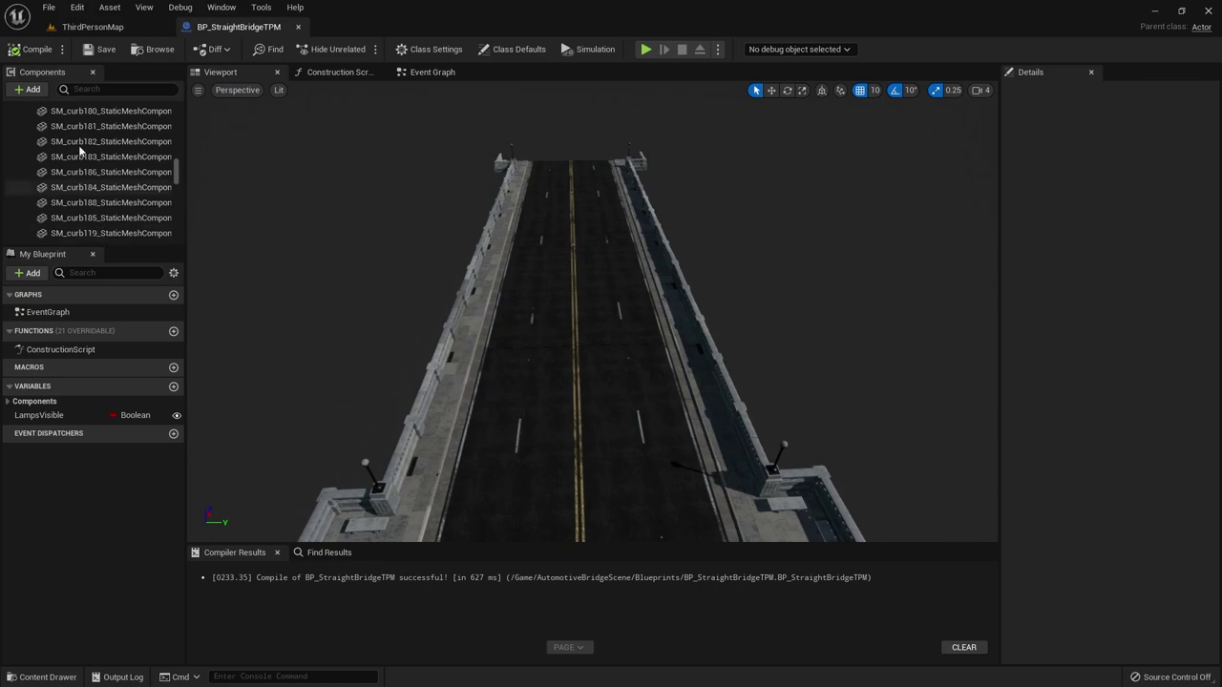
drag(178, 163, 178, 92)
click(27, 89)
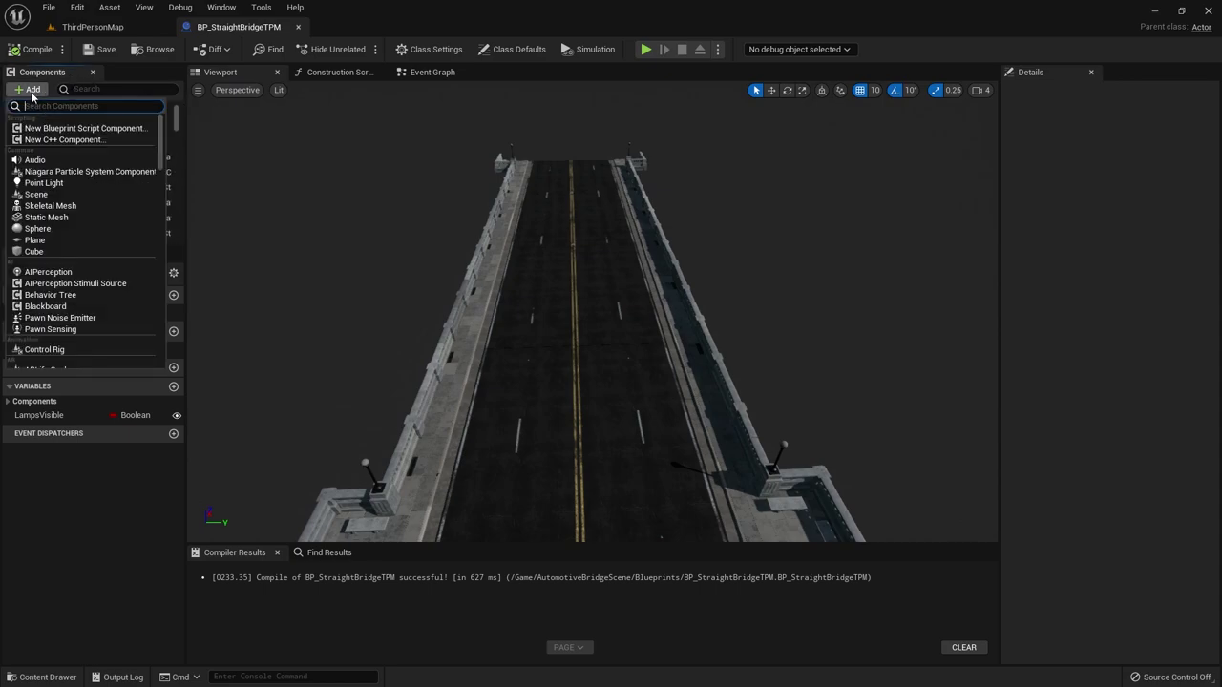
text(box)
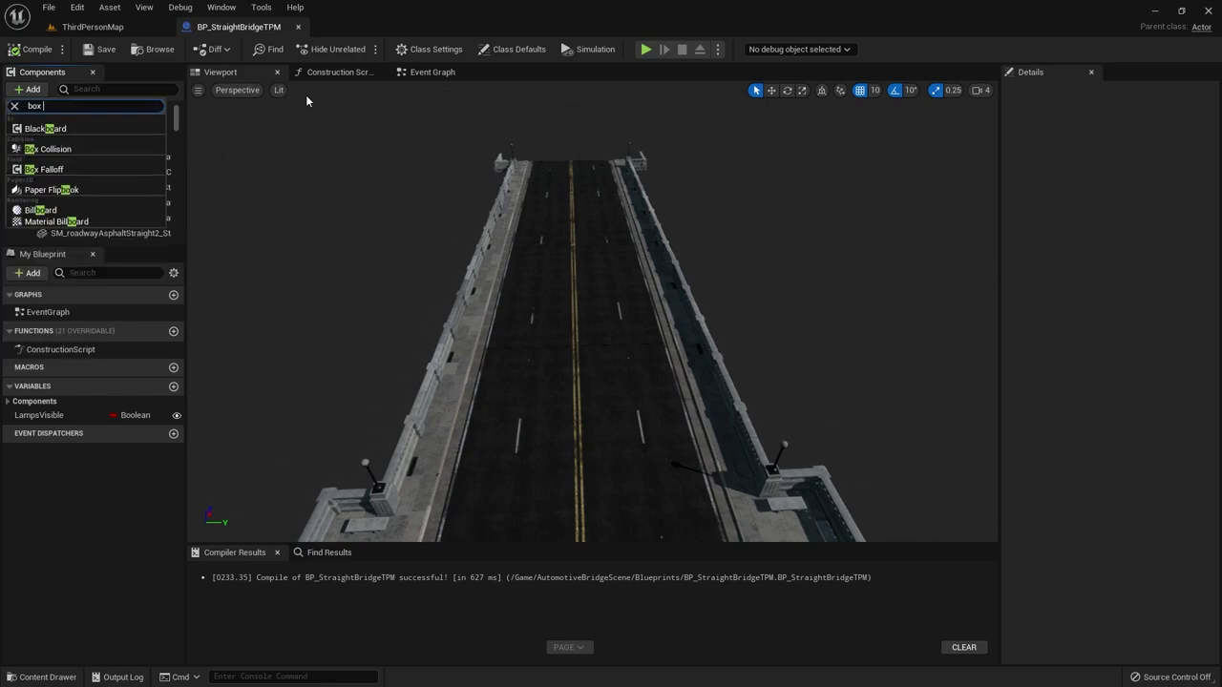
click(47, 128)
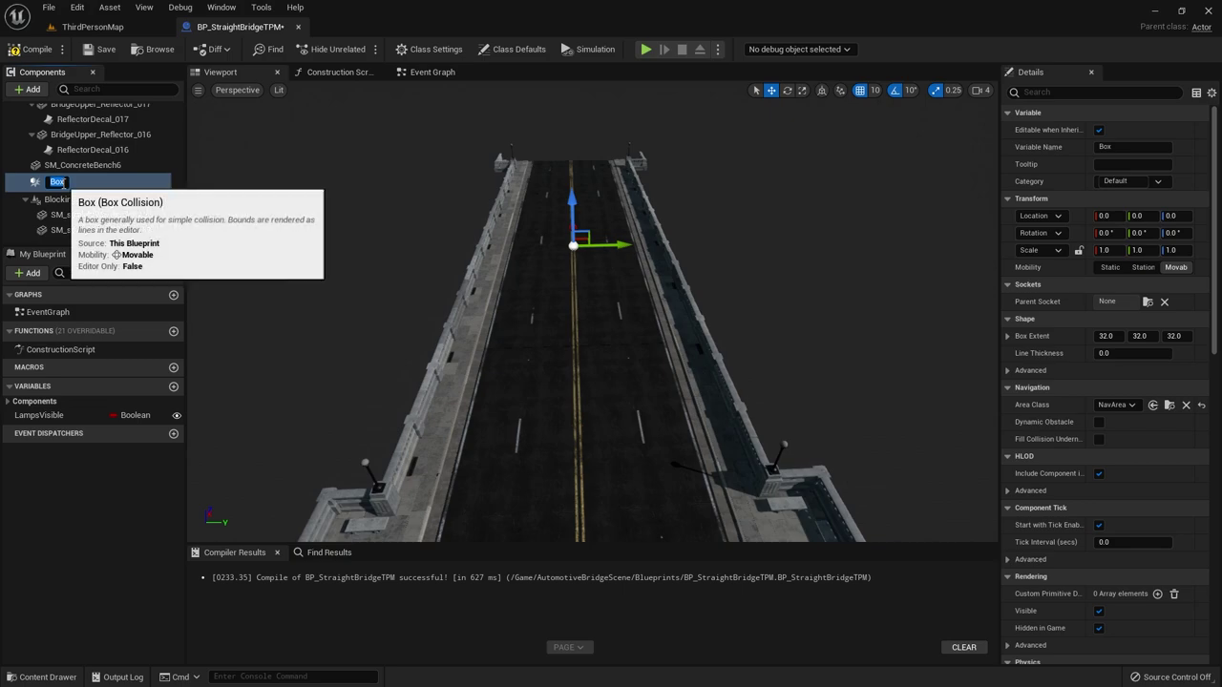
key(Return)
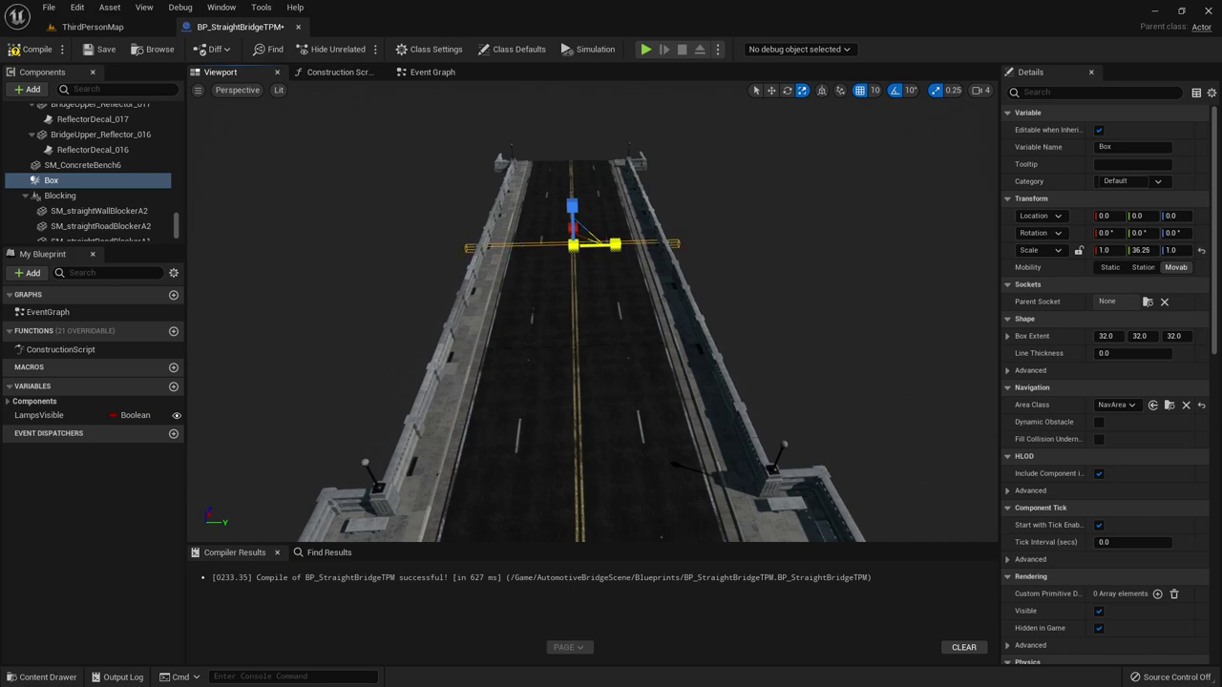
- Check the Box around the bridge and change its collision preset to BlockAll
mouse_move(592, 315)
alt+mouse_down()
mouse_move(725, 315)
mouse_move(739, 176)
mouse_move(725, 191)
alt+mouse_up()
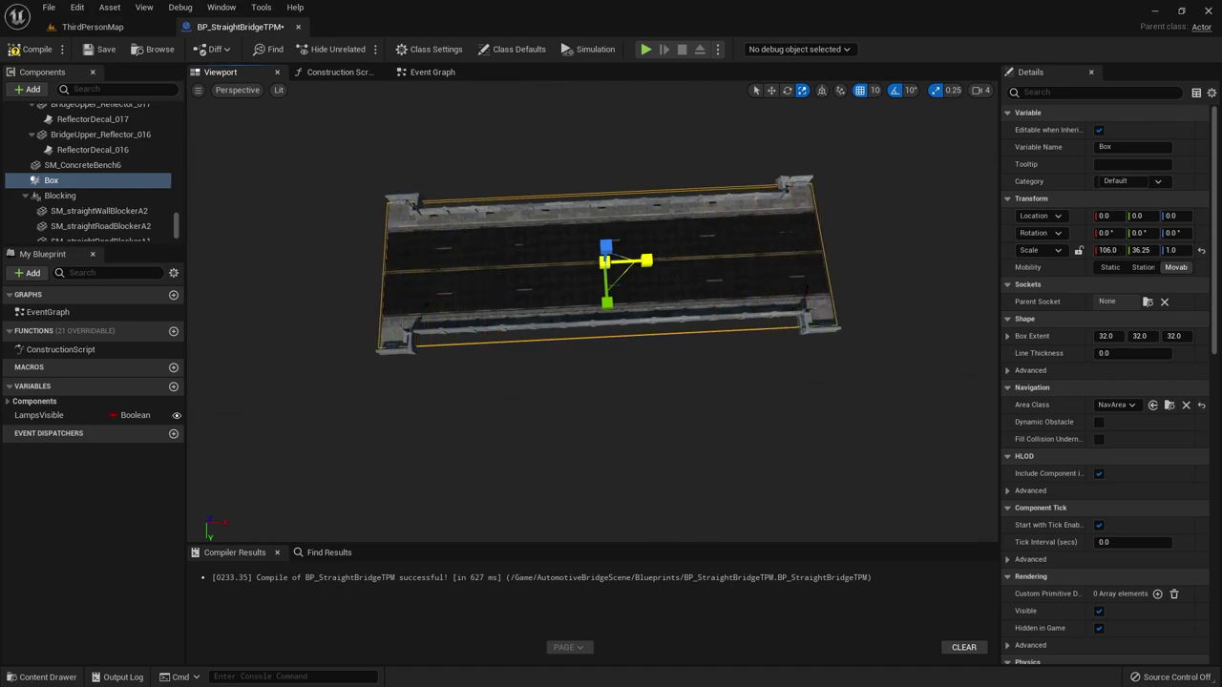
mouse_move(754, 327)
alt+mouse_down()
mouse_move(592, 329)
mouse_move(611, 329)
alt+mouse_up()
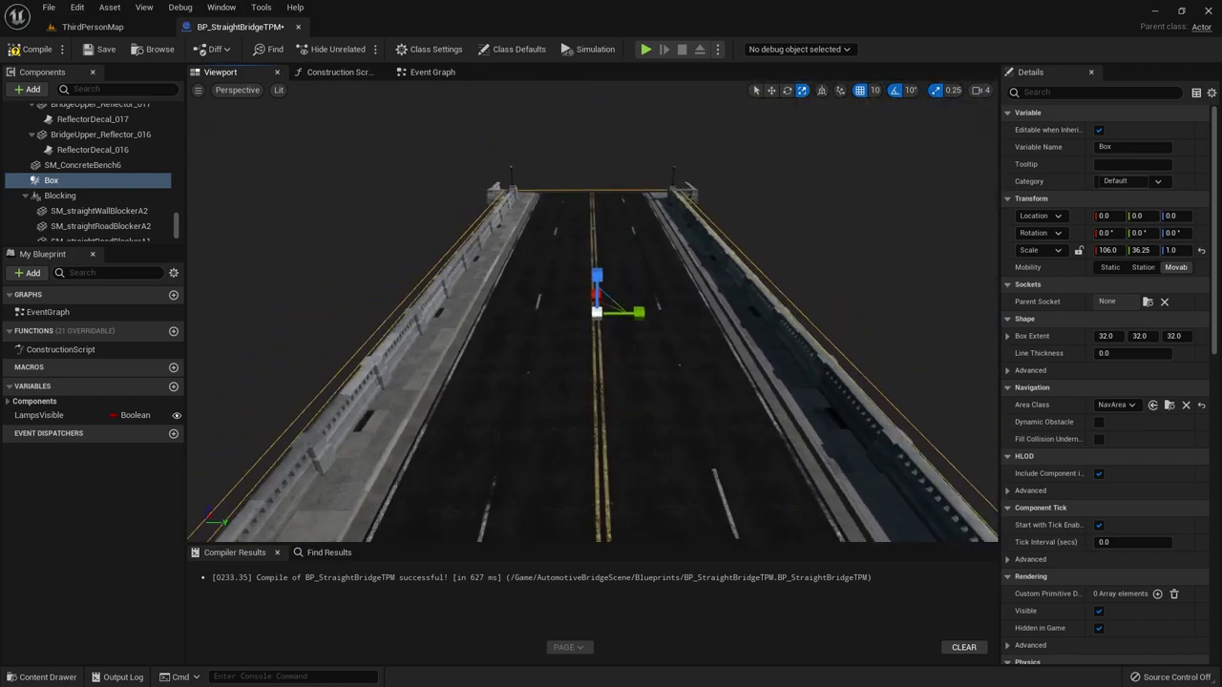
scroll(1126, 460, down, 3)
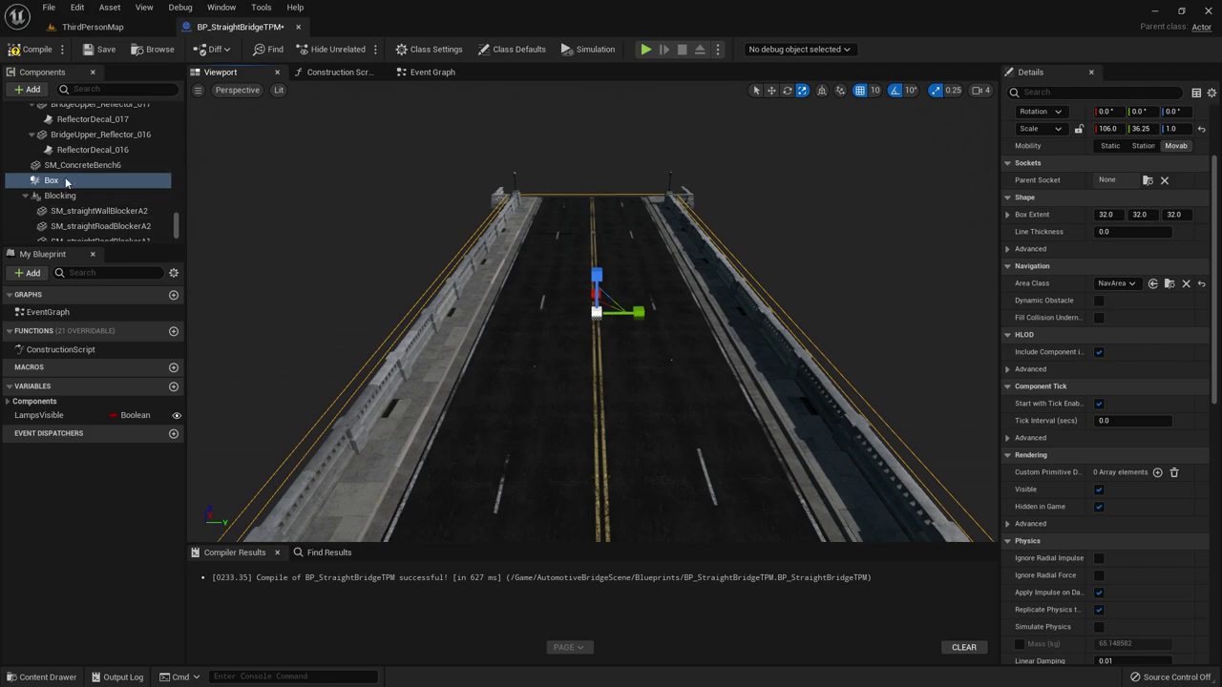
scroll(1107, 365, down, 2)
scroll(1048, 404, down, 4)
scroll(1112, 521, down, 3)
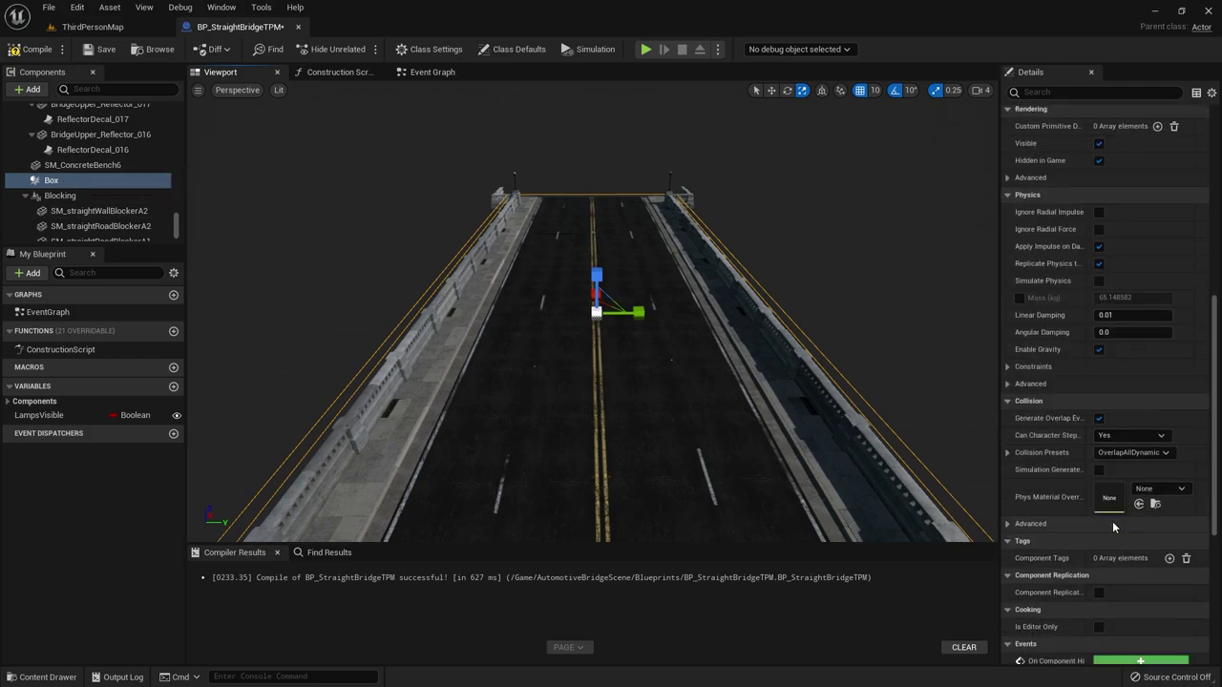
scroll(1112, 521, down, 2)
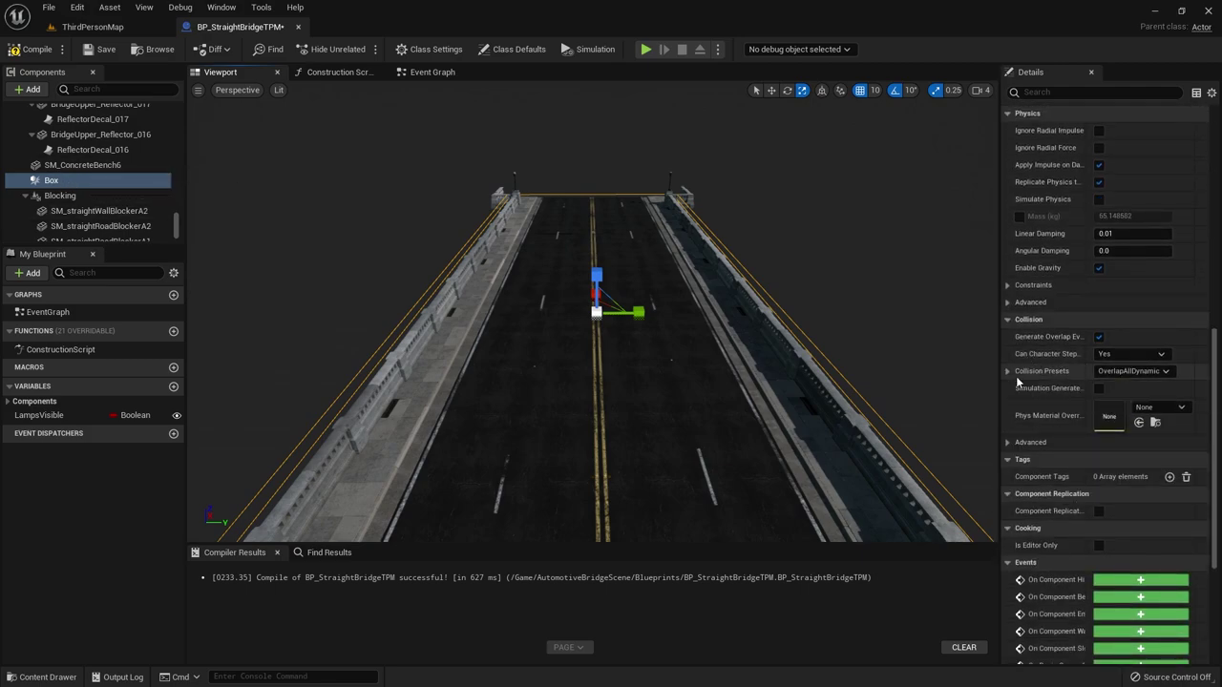
click(1134, 373)
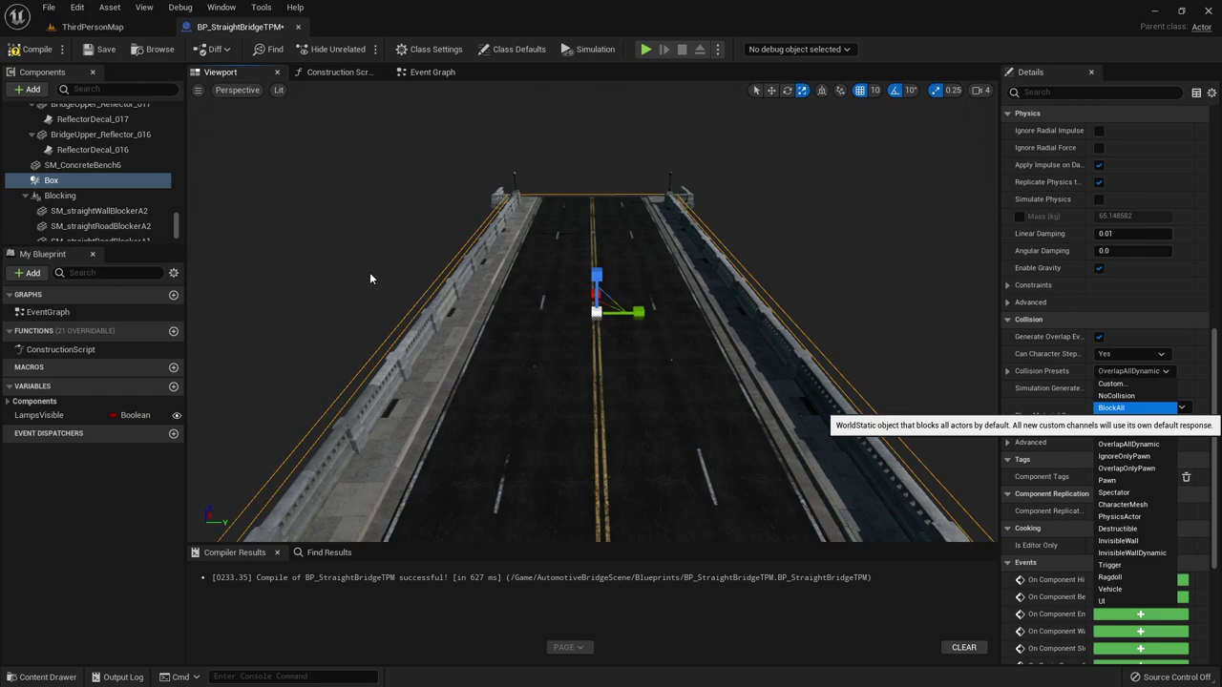
key(Return)
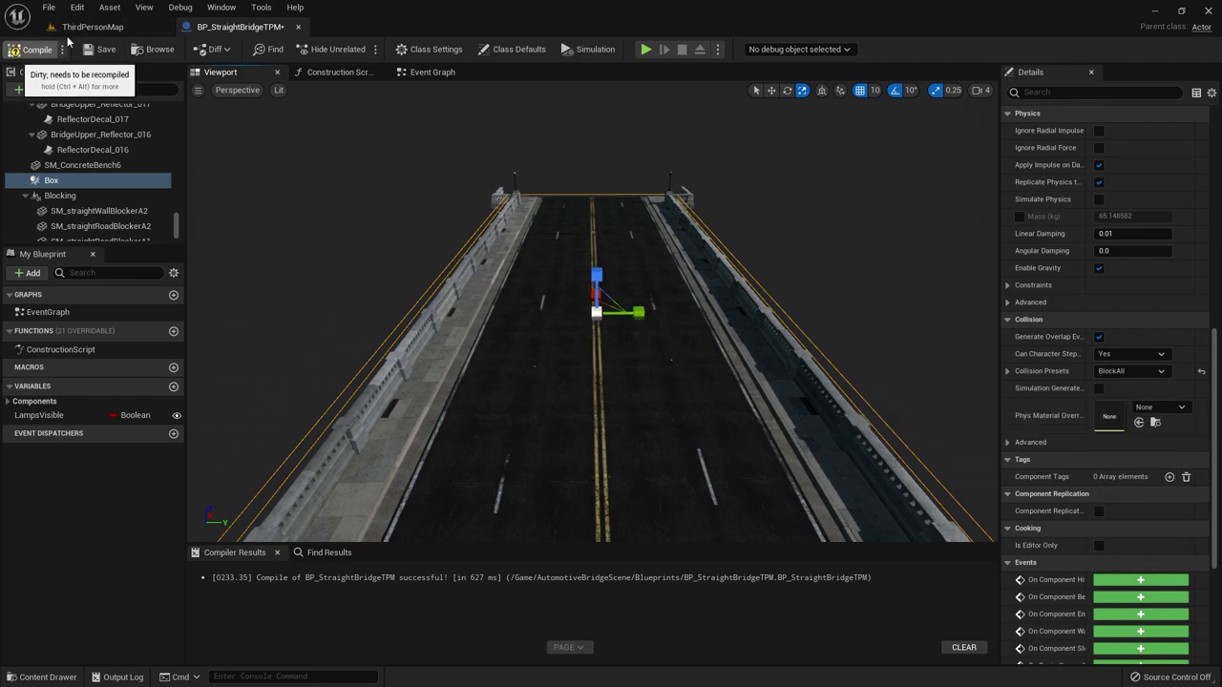
- Compile and save BP_StraightBridgeTPM, then play-test running the character up the road
click(101, 51)
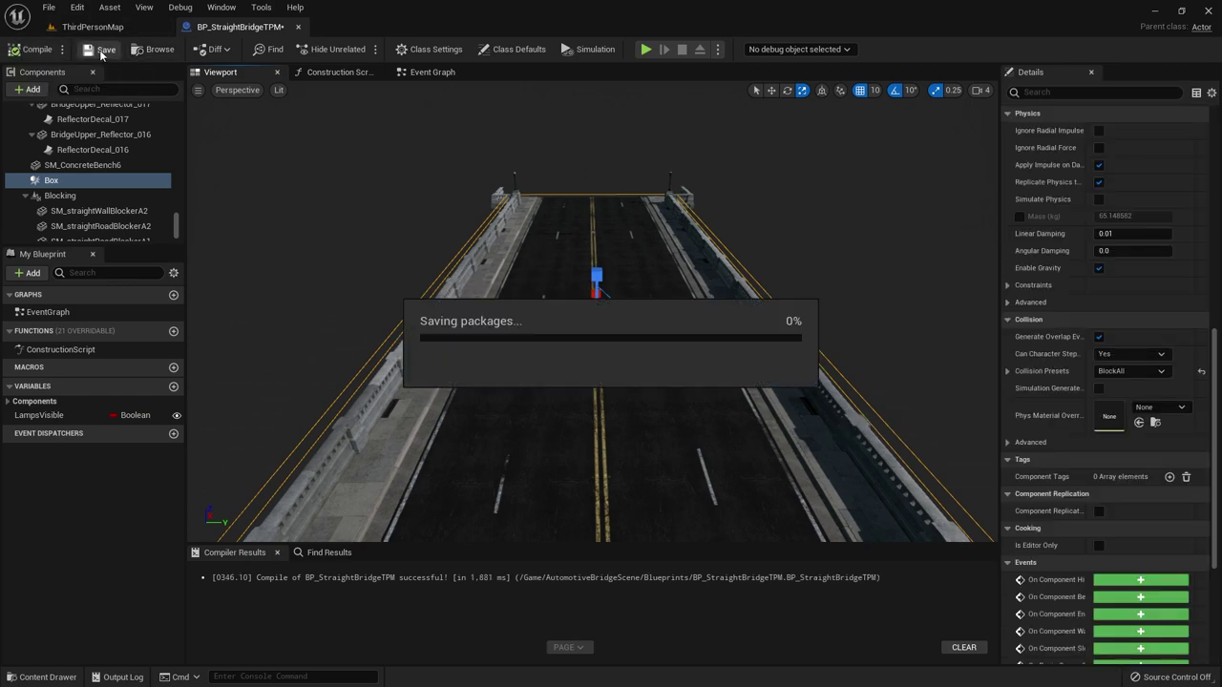
click(93, 26)
click(270, 51)
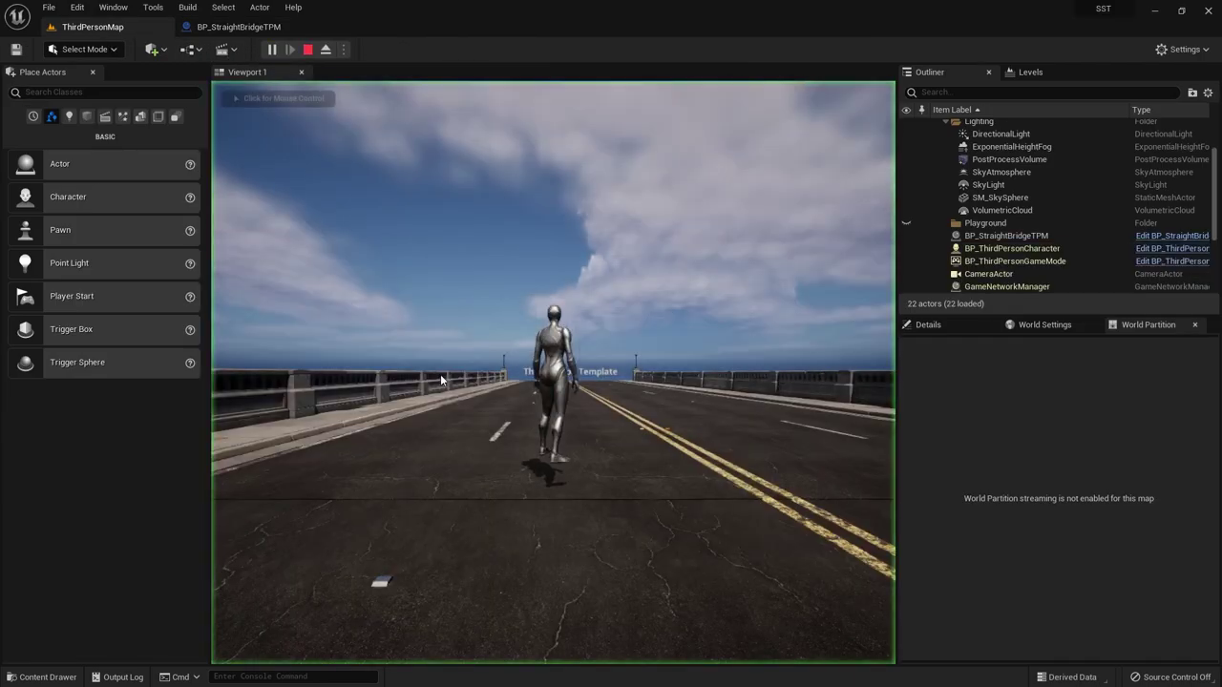
key(s)
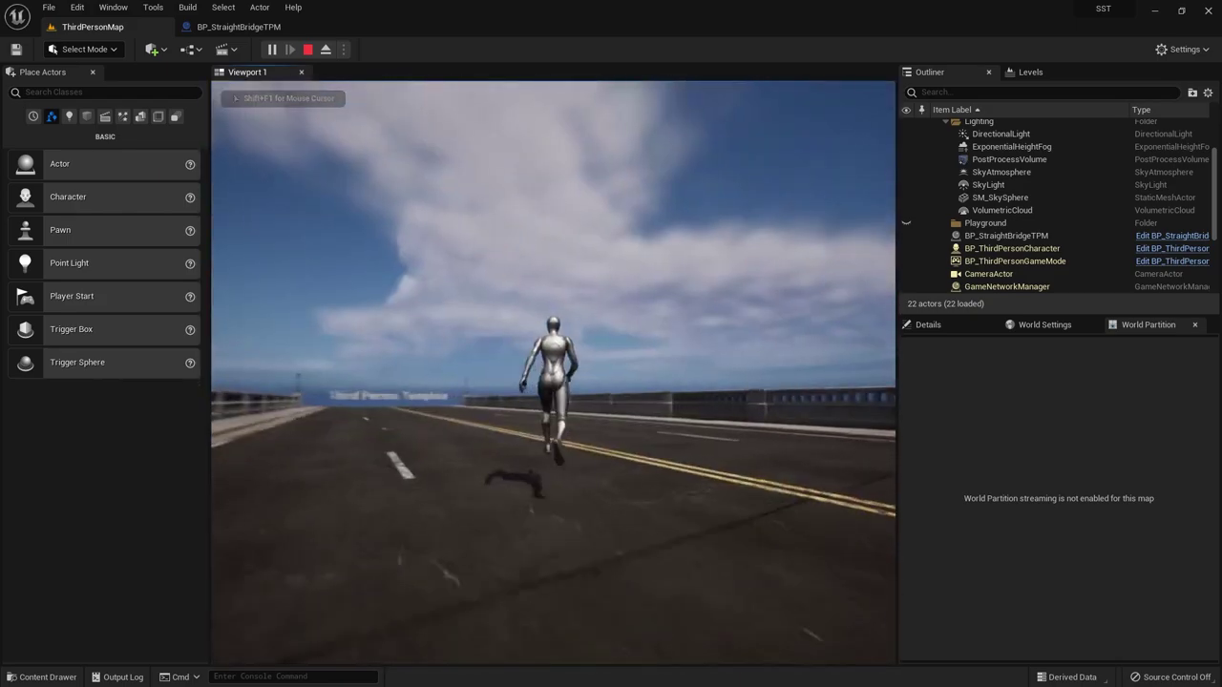
key(w)
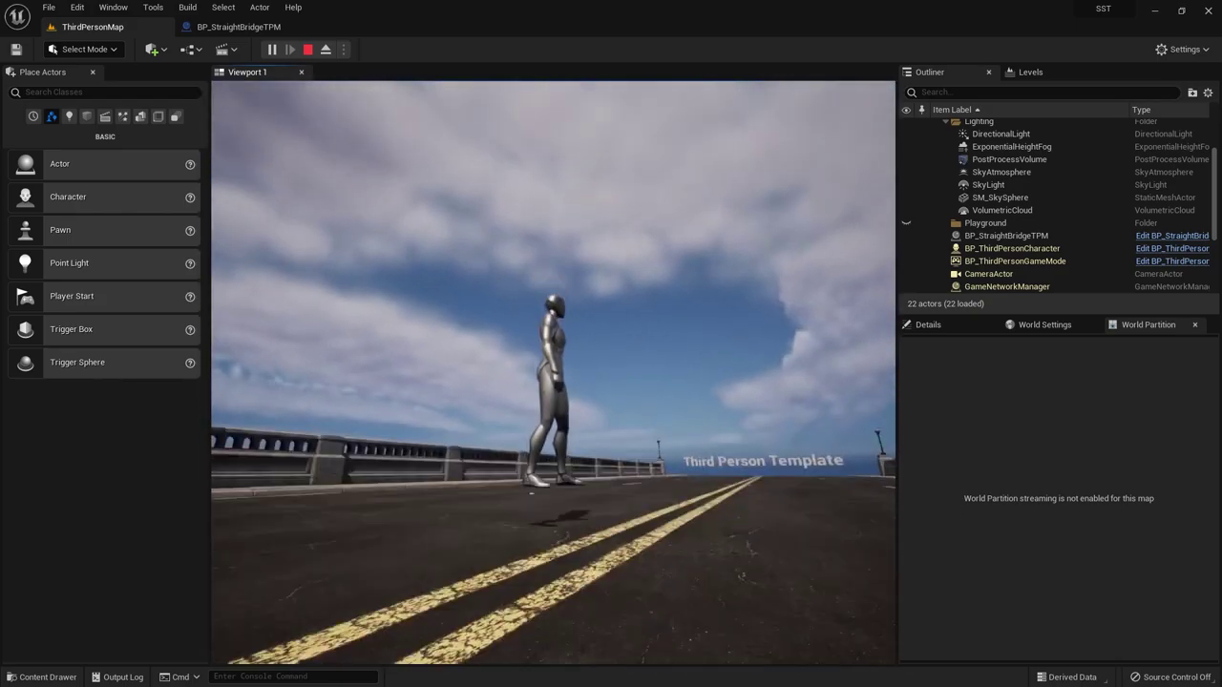
key(Escape)
- Back in the bridge Blueprint editor, orbit the viewport and switch the gizmo to move mode
click(239, 27)
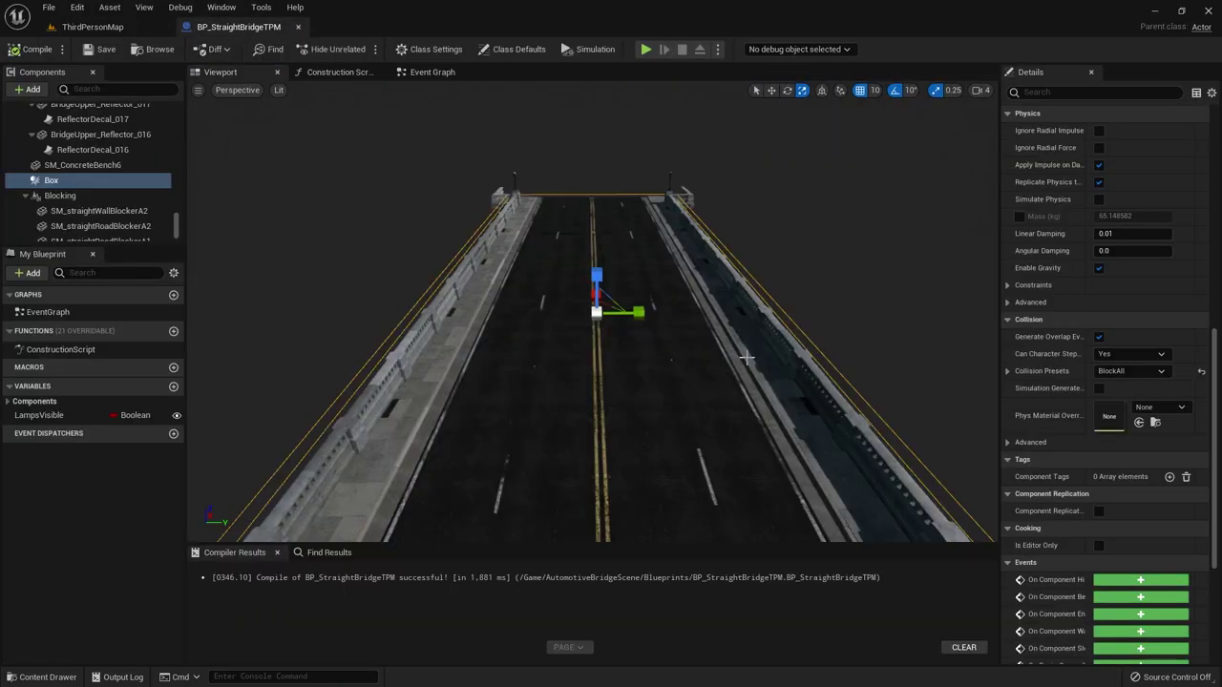
mouse_move(748, 357)
mouse_down()
mouse_move(668, 362)
mouse_move(742, 356)
mouse_up()
key(e)
key(w)
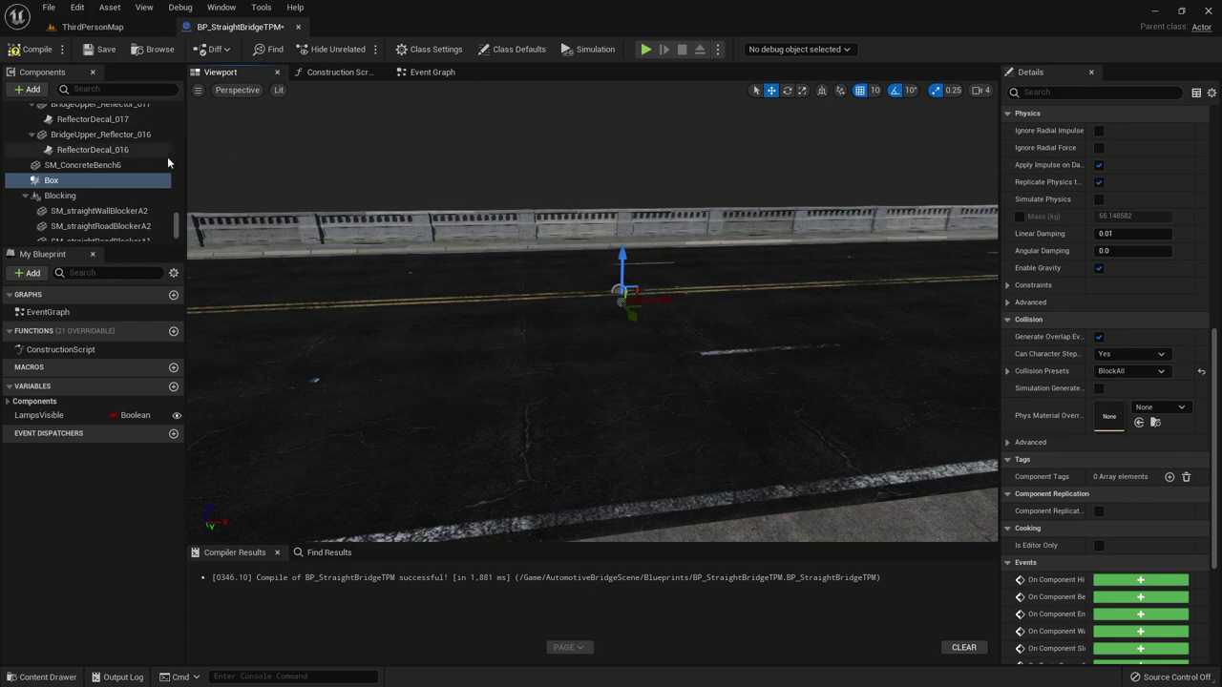
- Play ThirdPersonMap twice, running the character forward along the bridge deck
click(91, 27)
click(271, 49)
click(581, 312)
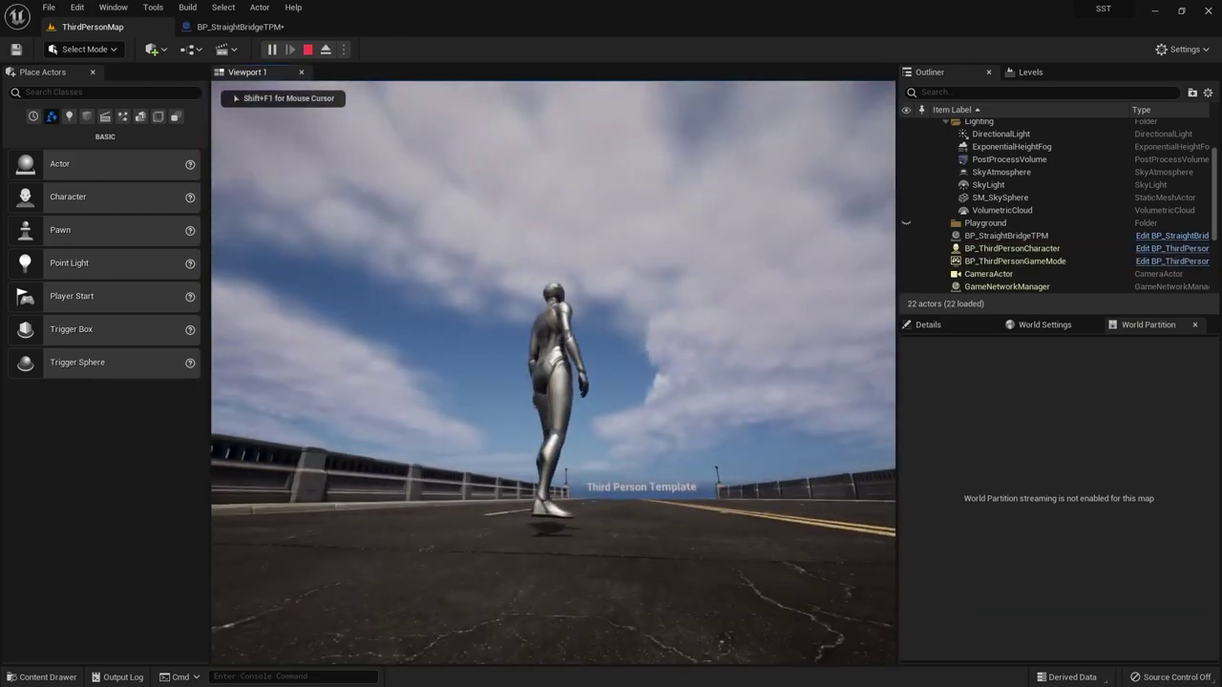
key(Escape)
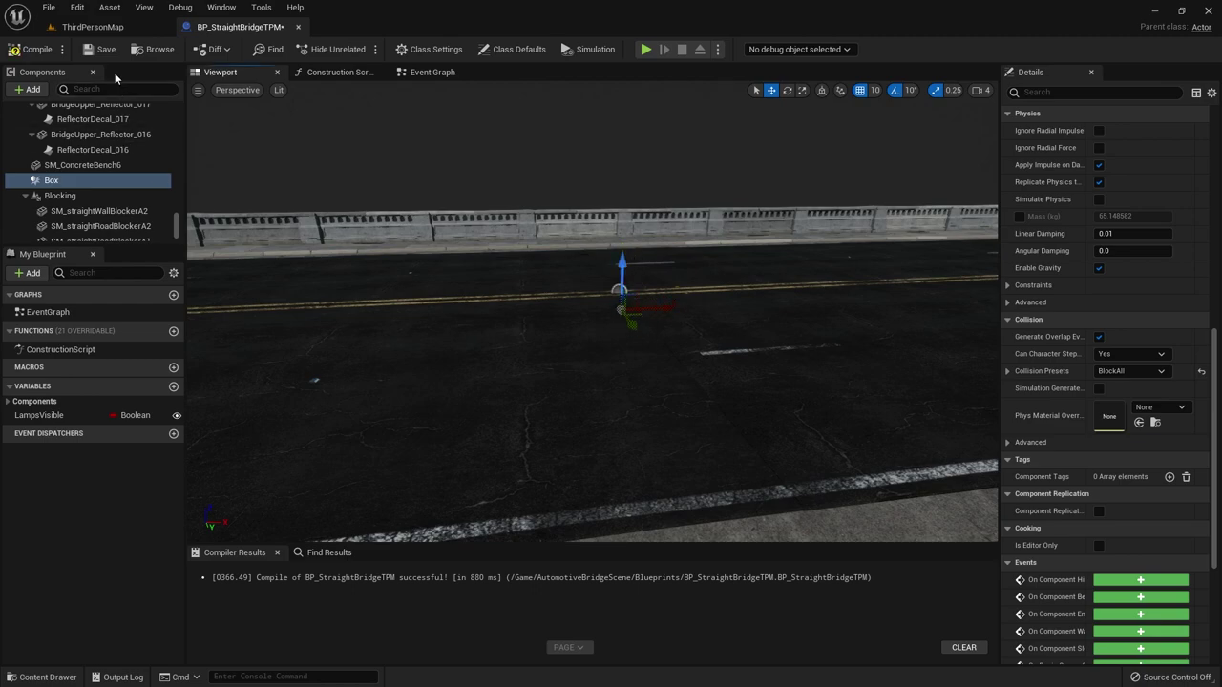
click(86, 27)
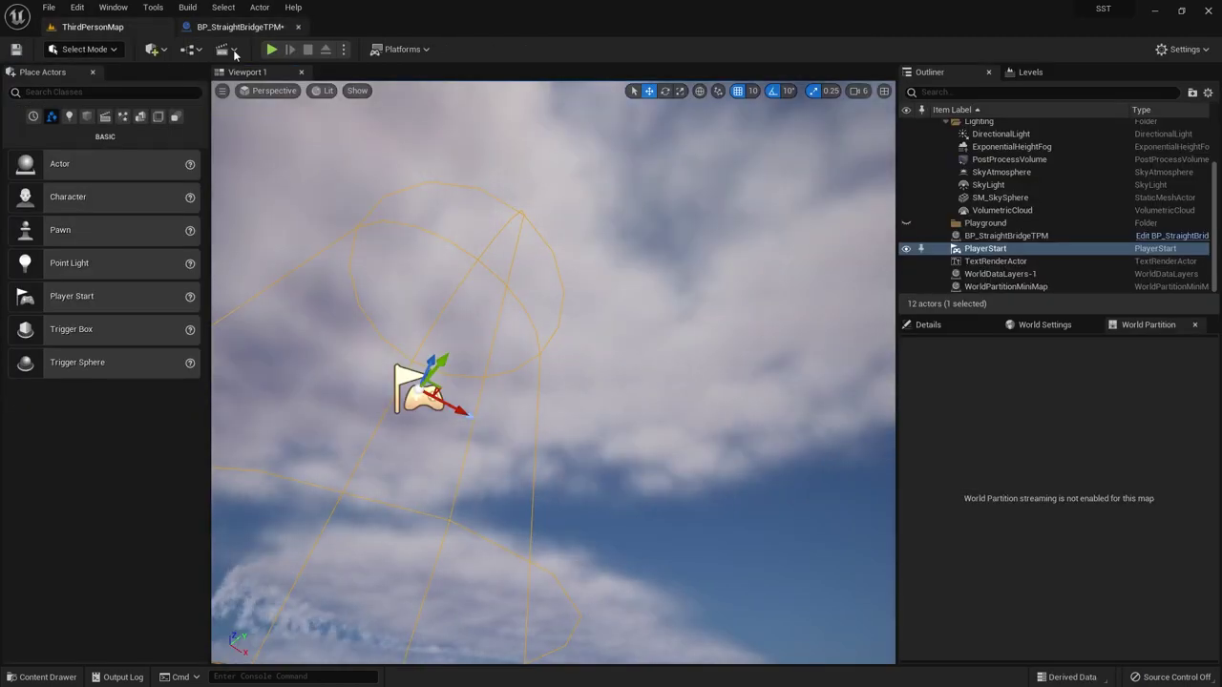
click(271, 50)
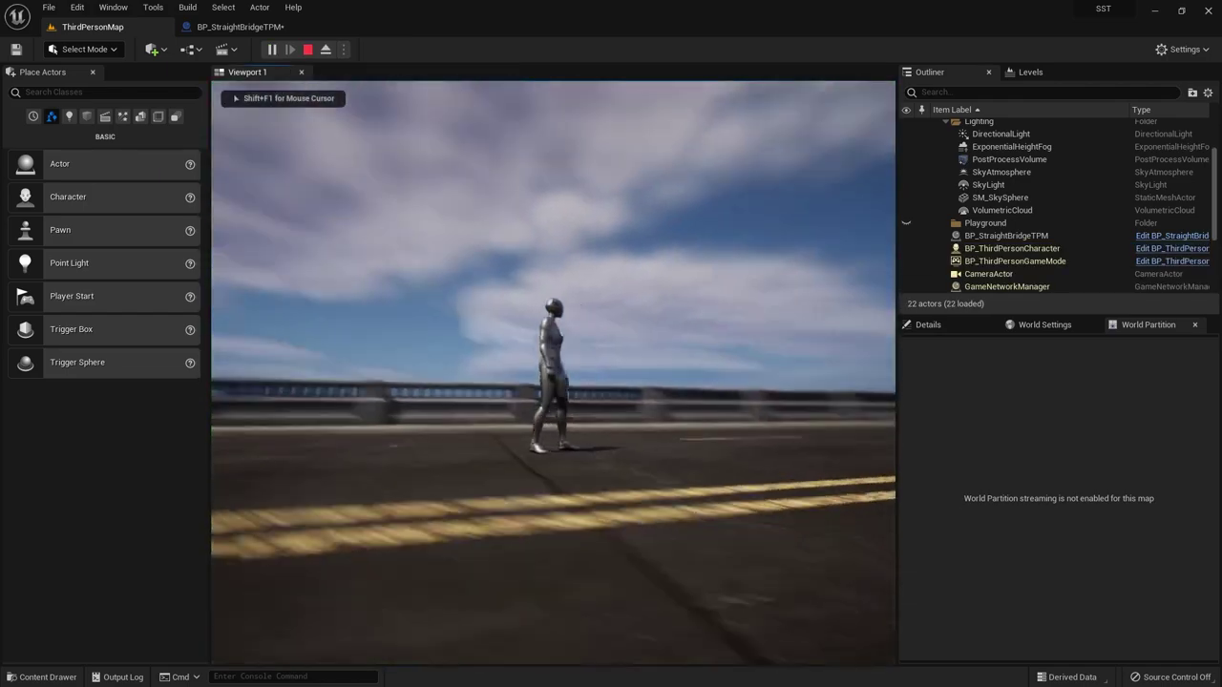
key(w)
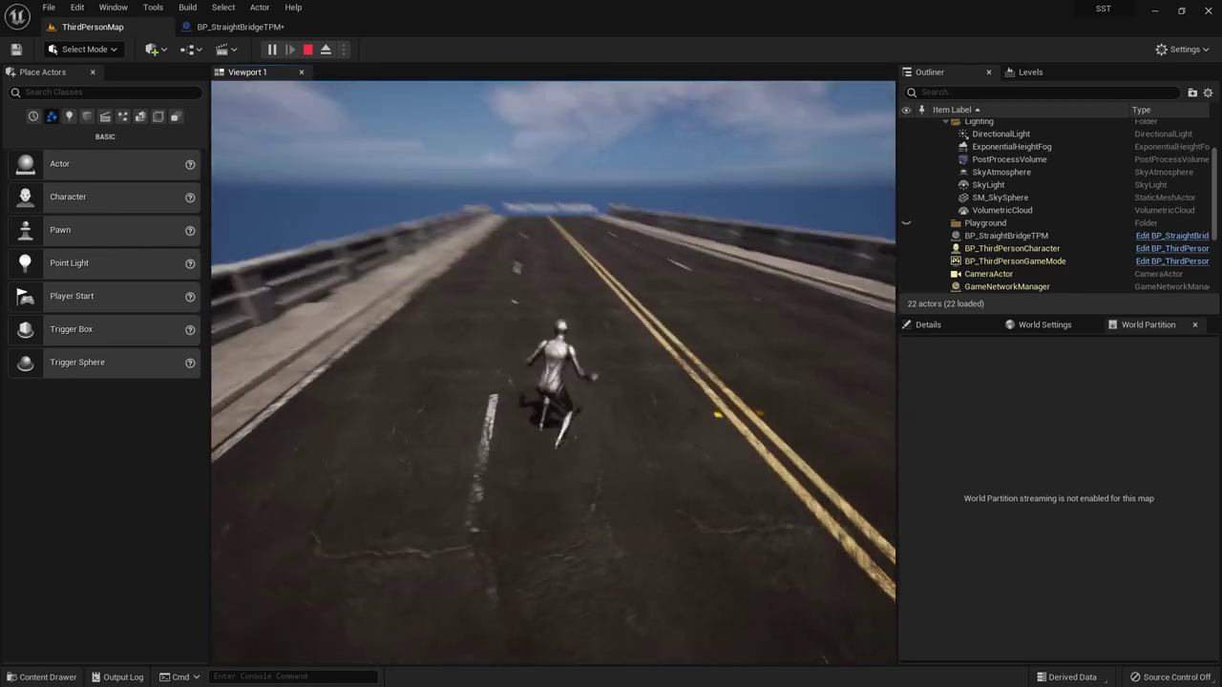
key(Escape)
- In the Content Drawer, browse ParagonWraith > Characters > Heroes > Wraith > Animations
key(ctrl+space)
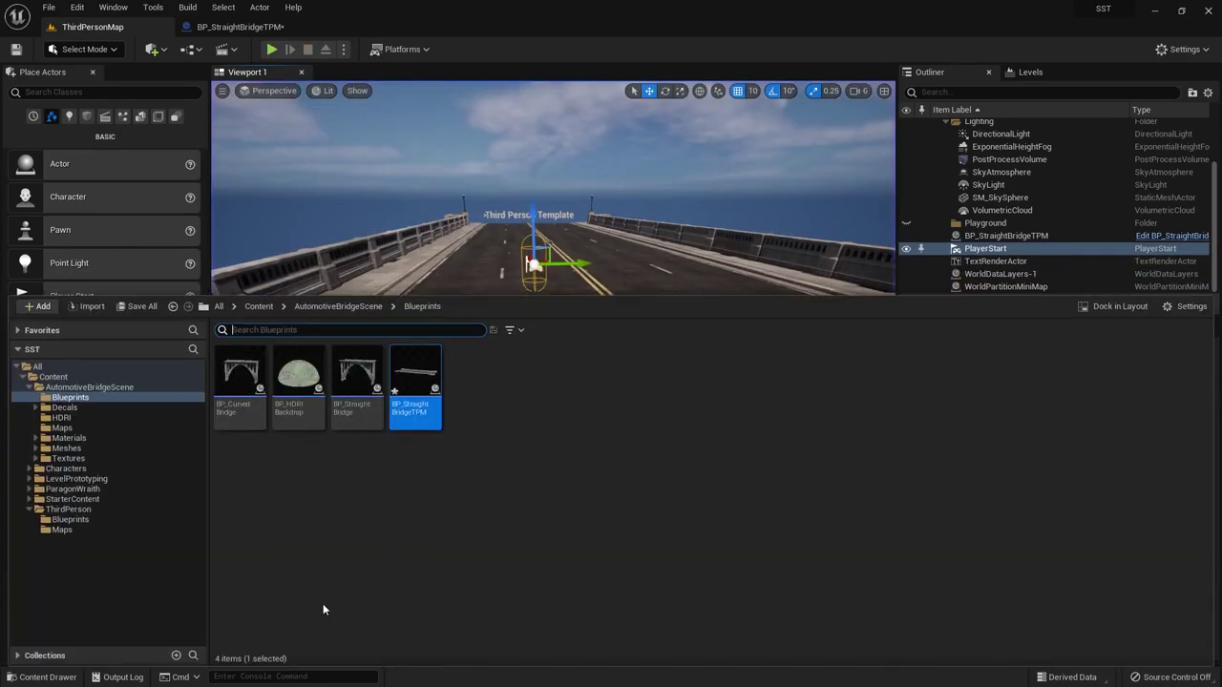
click(82, 512)
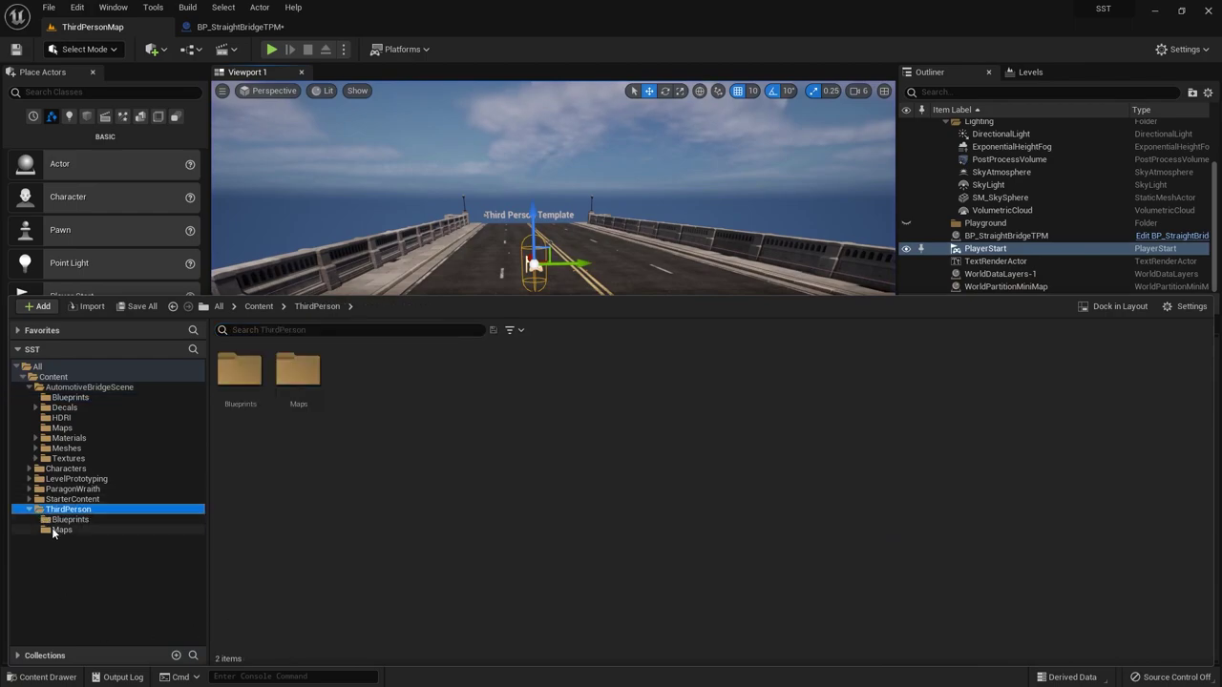
click(38, 488)
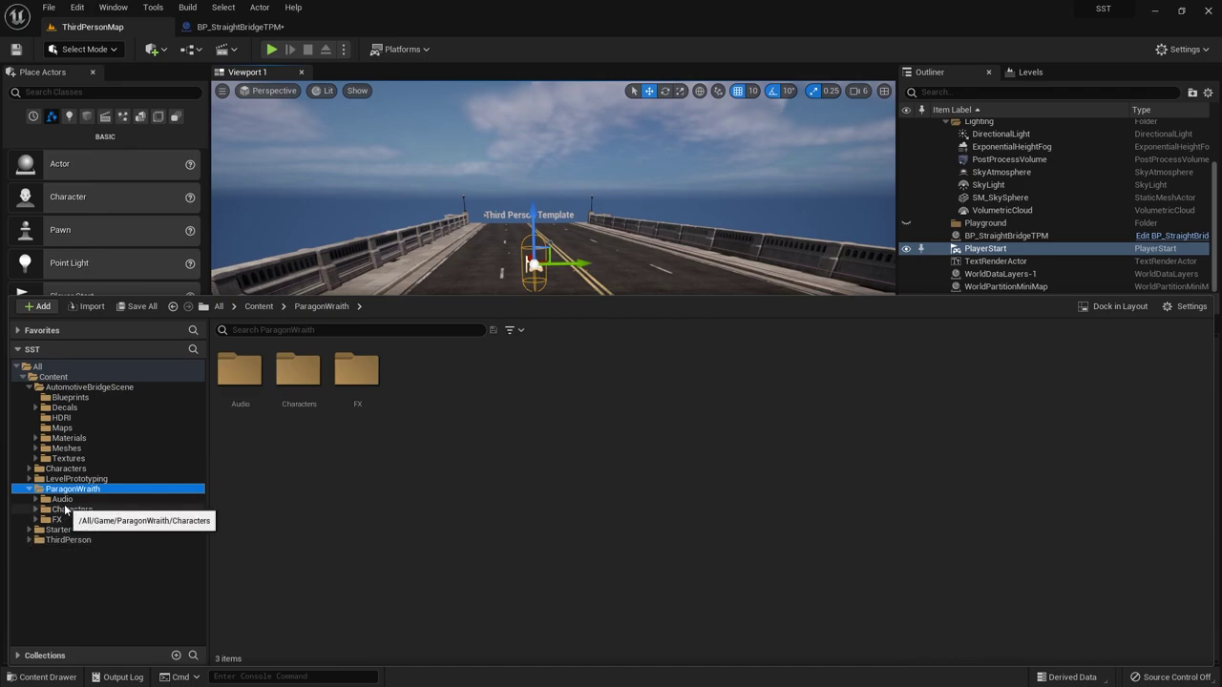
click(38, 510)
click(39, 529)
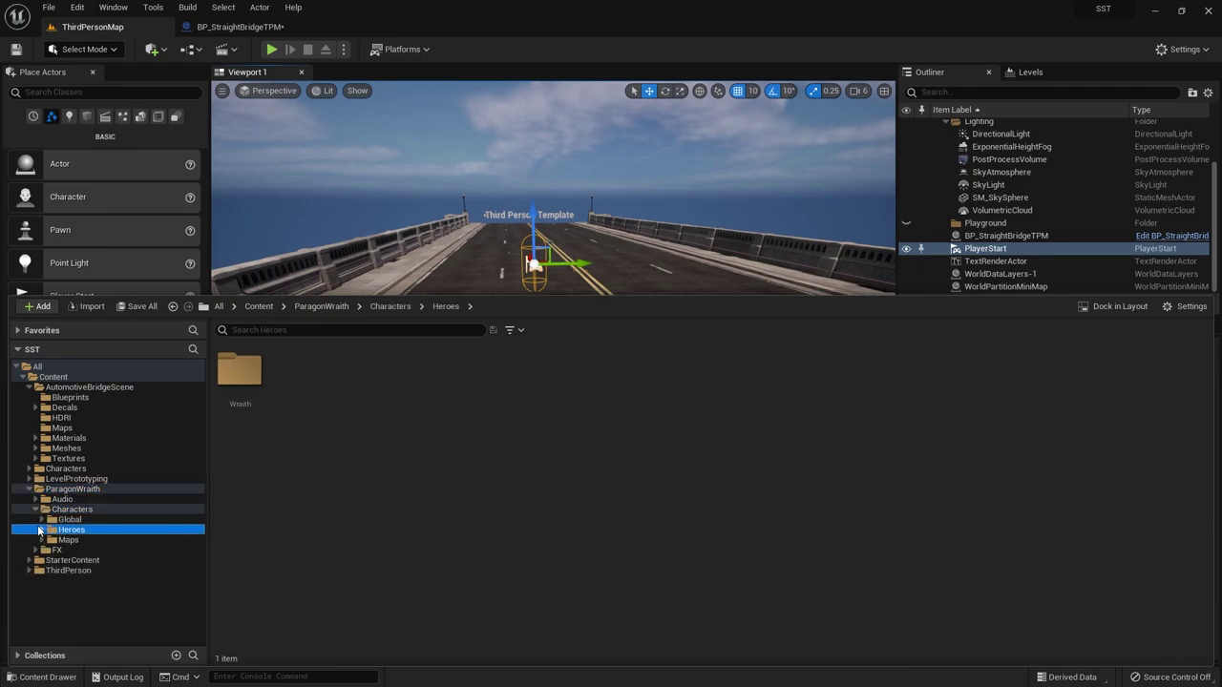
click(62, 540)
click(48, 540)
click(81, 551)
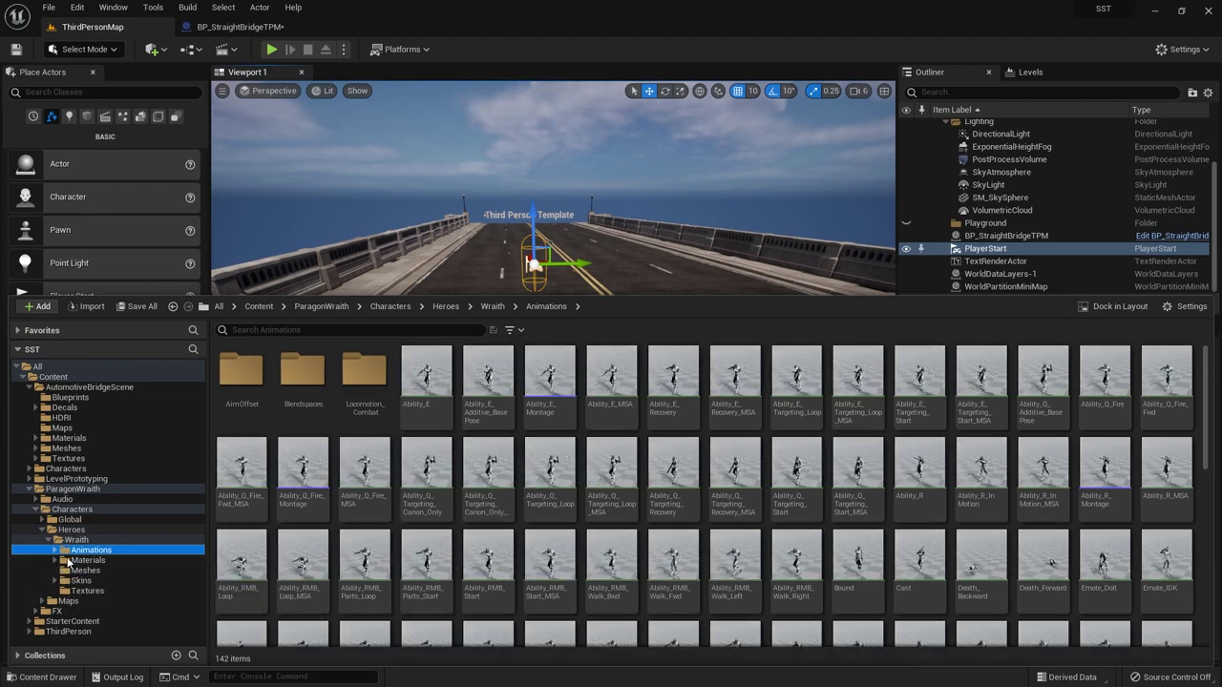
scroll(584, 477, down, 2)
scroll(587, 480, down, 3)
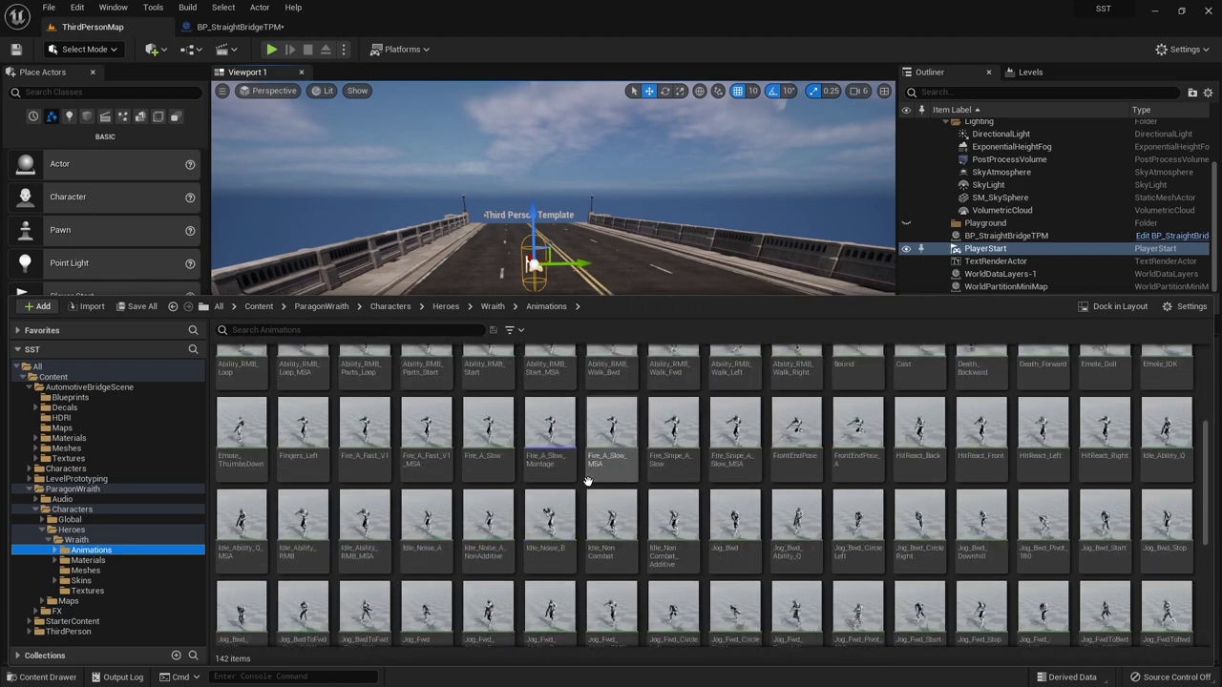
scroll(554, 492, down, 3)
scroll(521, 506, down, 2)
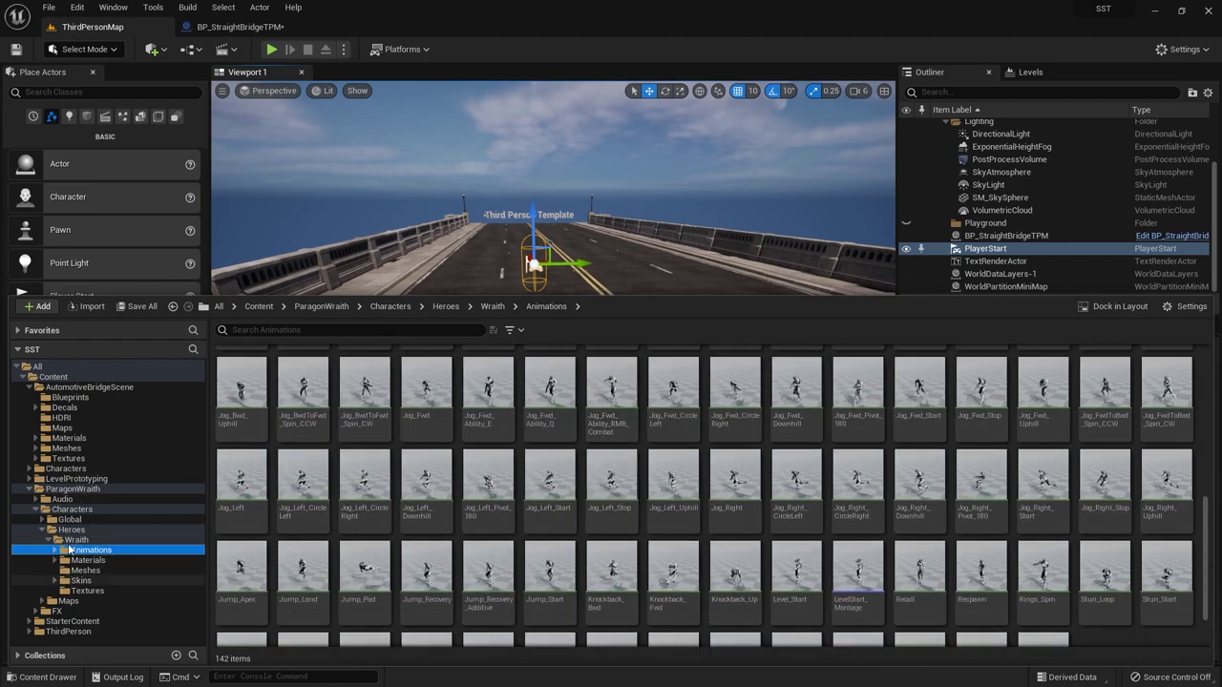
- Close the Content Drawer and fly the viewport down close to the bridge road
click(241, 72)
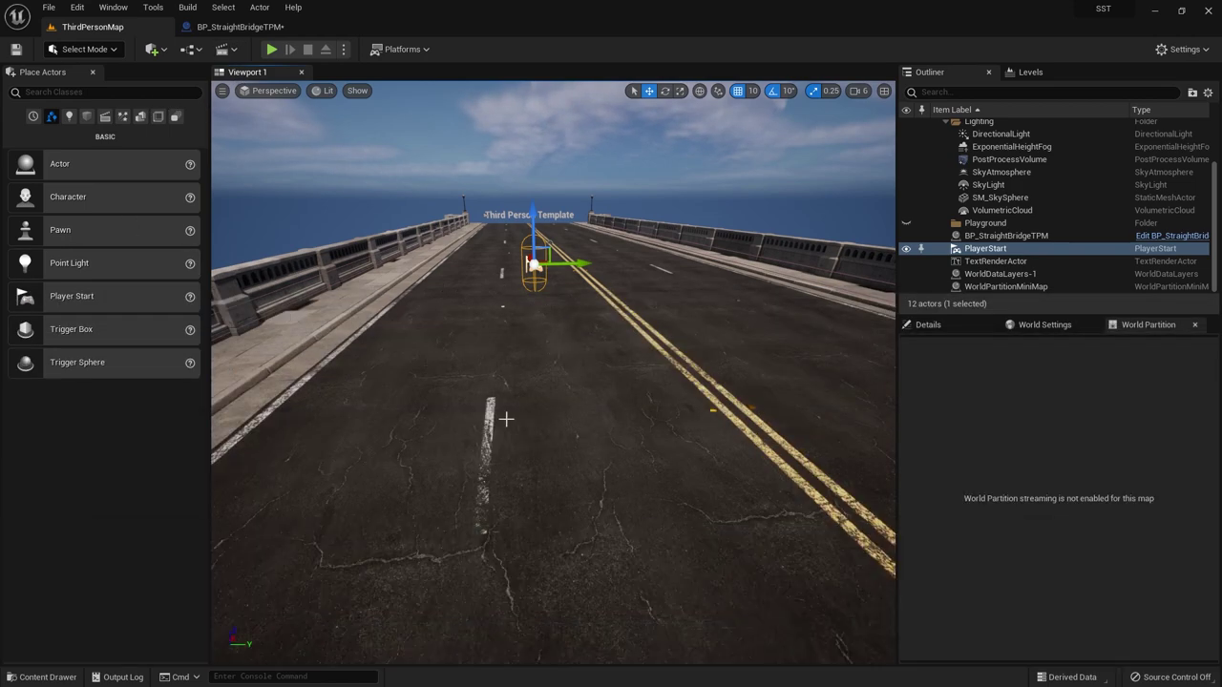
right_drag(525, 250, 470, 572)
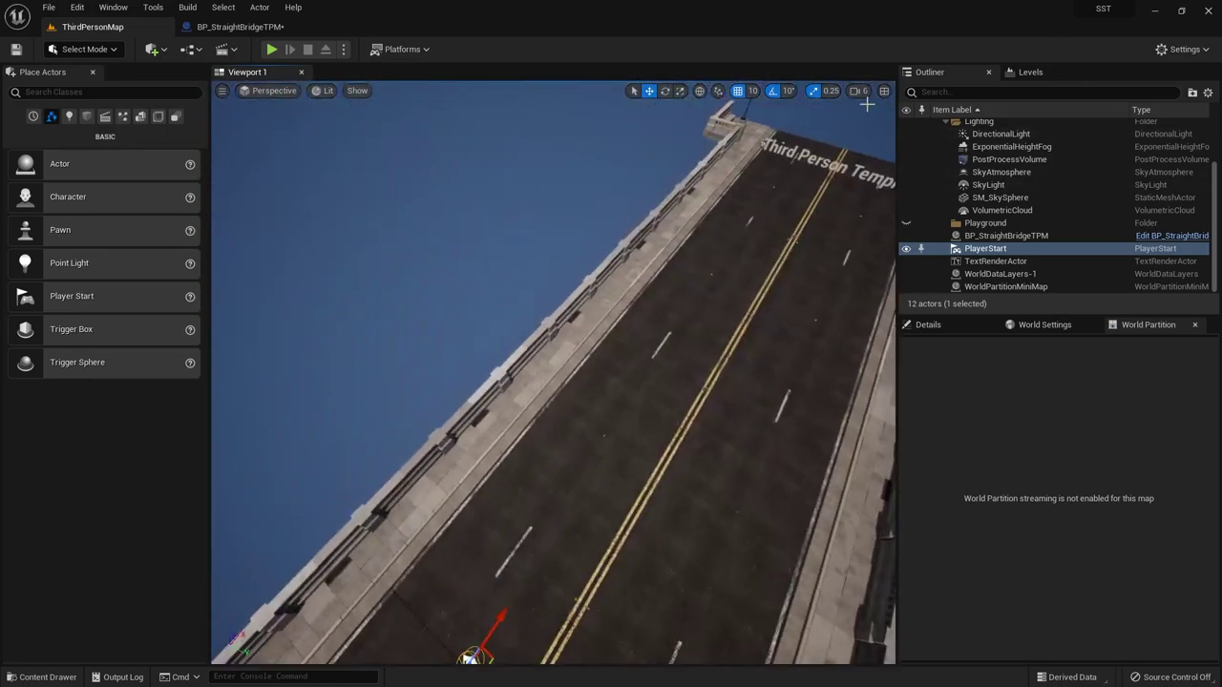
click(858, 91)
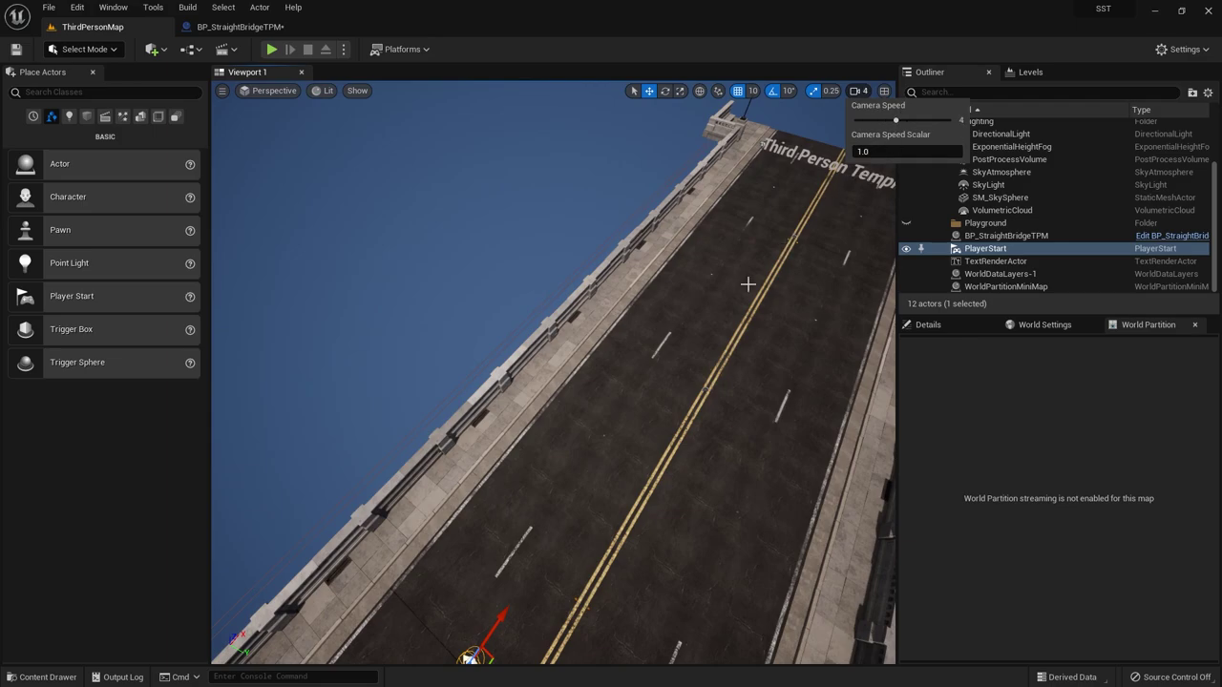
mouse_move(747, 284)
right_down()
mouse_move(725, 239)
mouse_move(592, 315)
right_up()
- Open BP_ThirdPersonCharacter from ThirdPerson > Blueprints
key(ctrl+space)
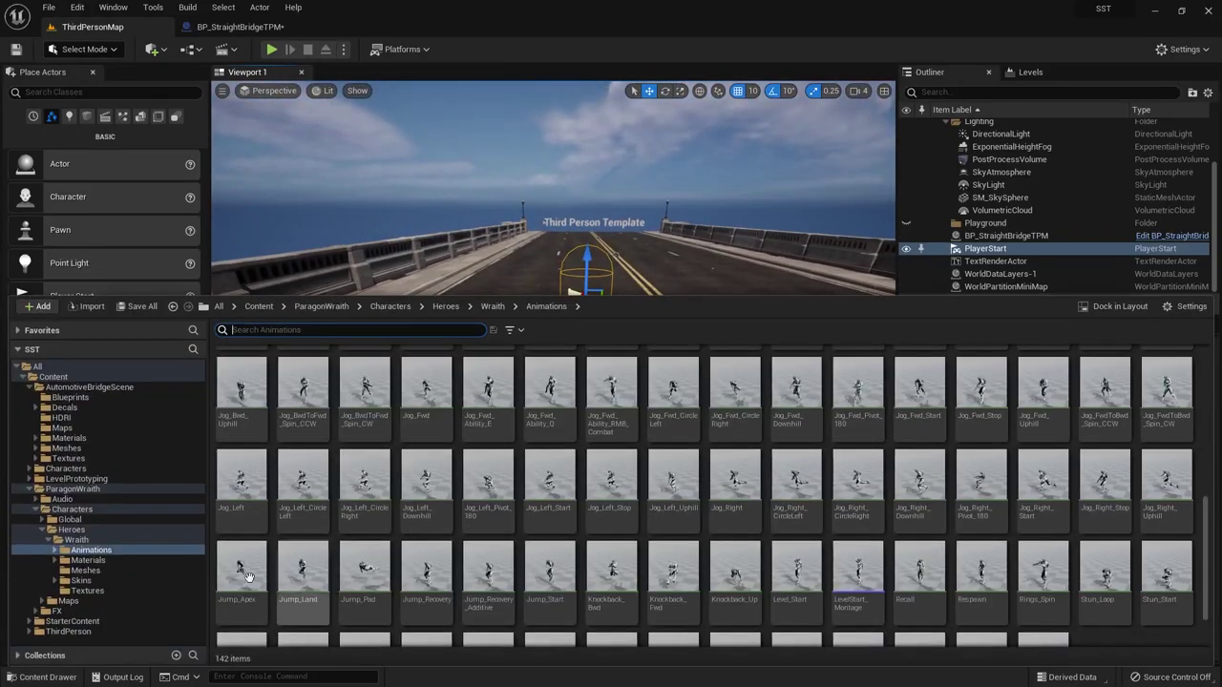
click(35, 490)
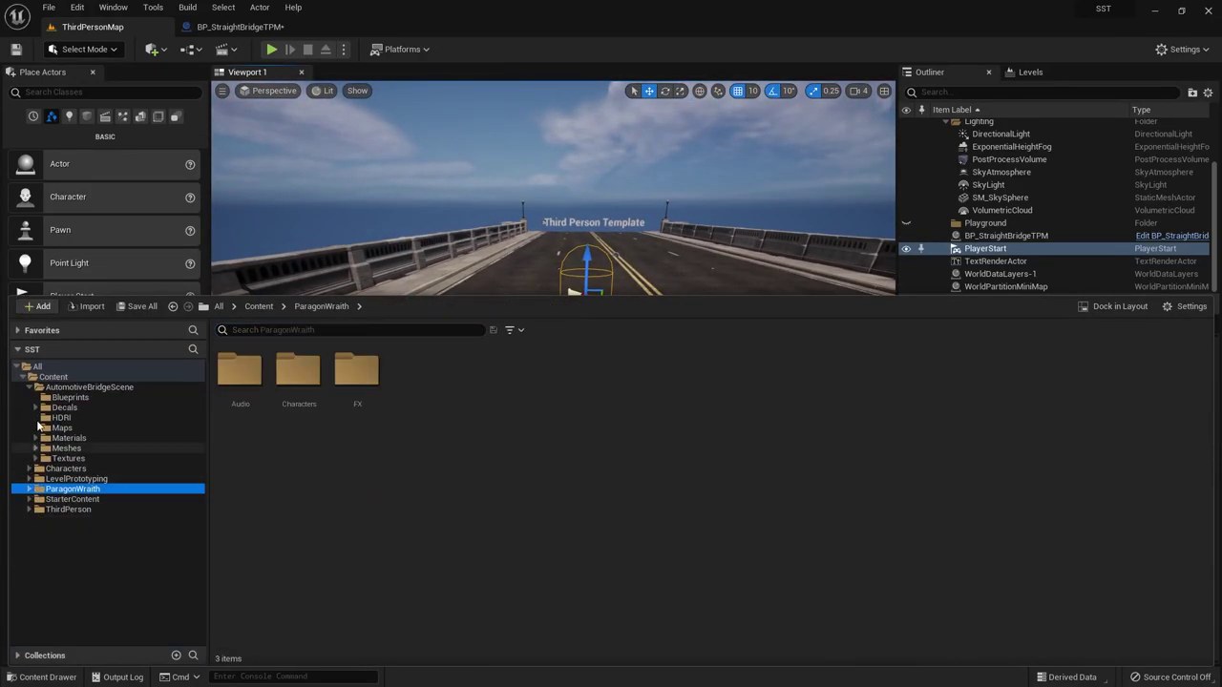
click(31, 510)
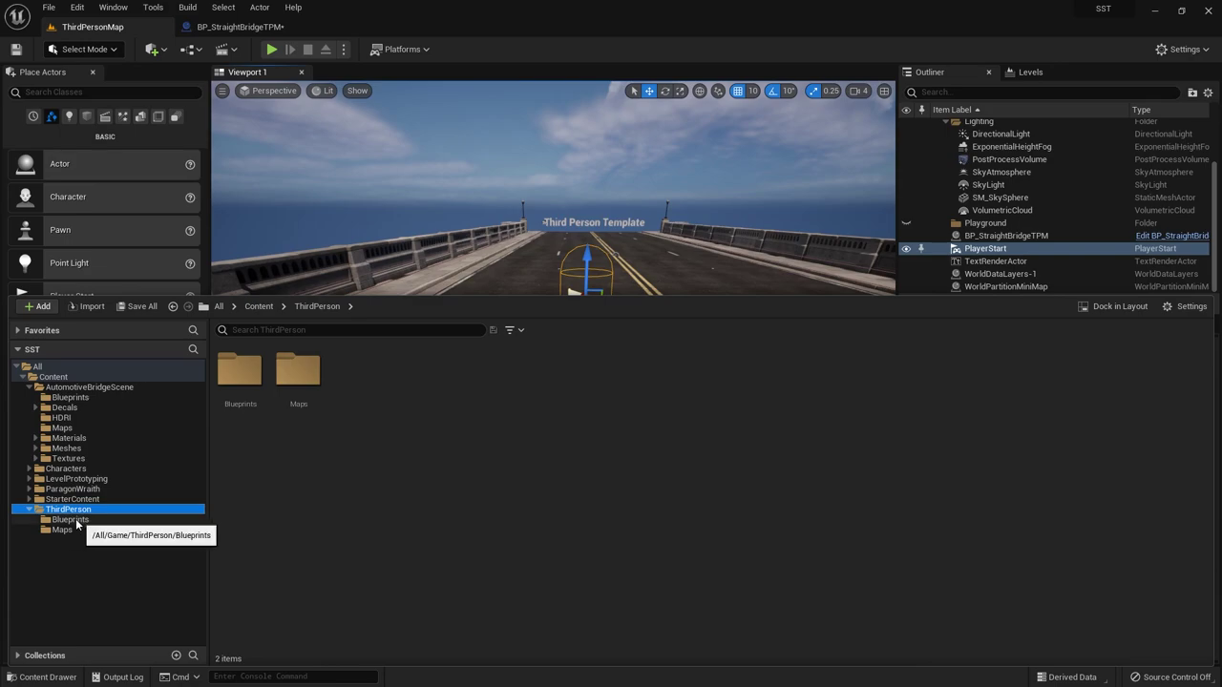
click(77, 520)
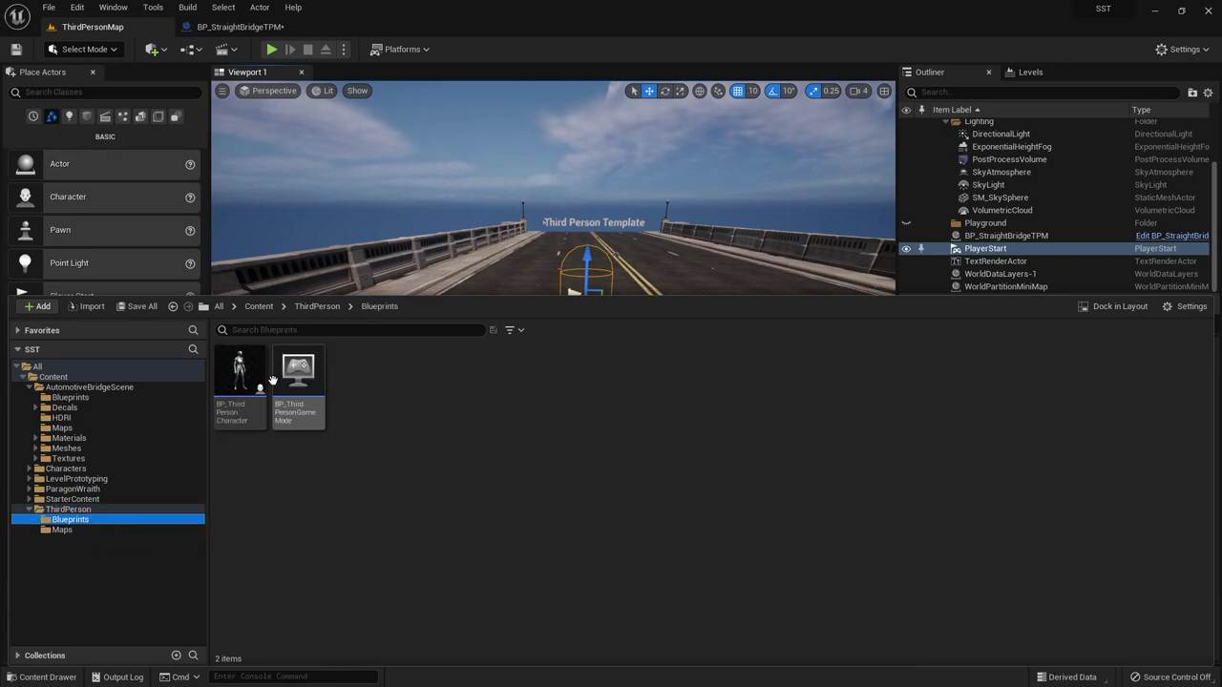
click(250, 372)
double_click(255, 365)
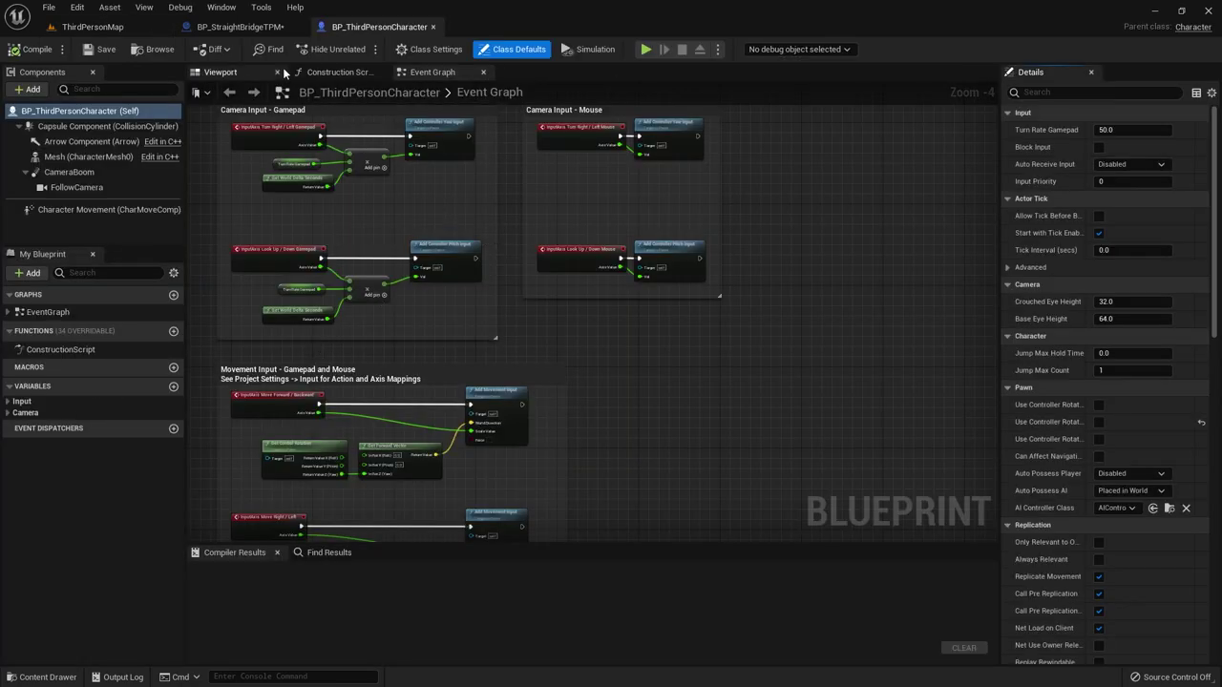
- In the Viewport tab, set the Mesh (CharacterMesh0) Skeletal Mesh to Wraith_LunarOps
click(219, 72)
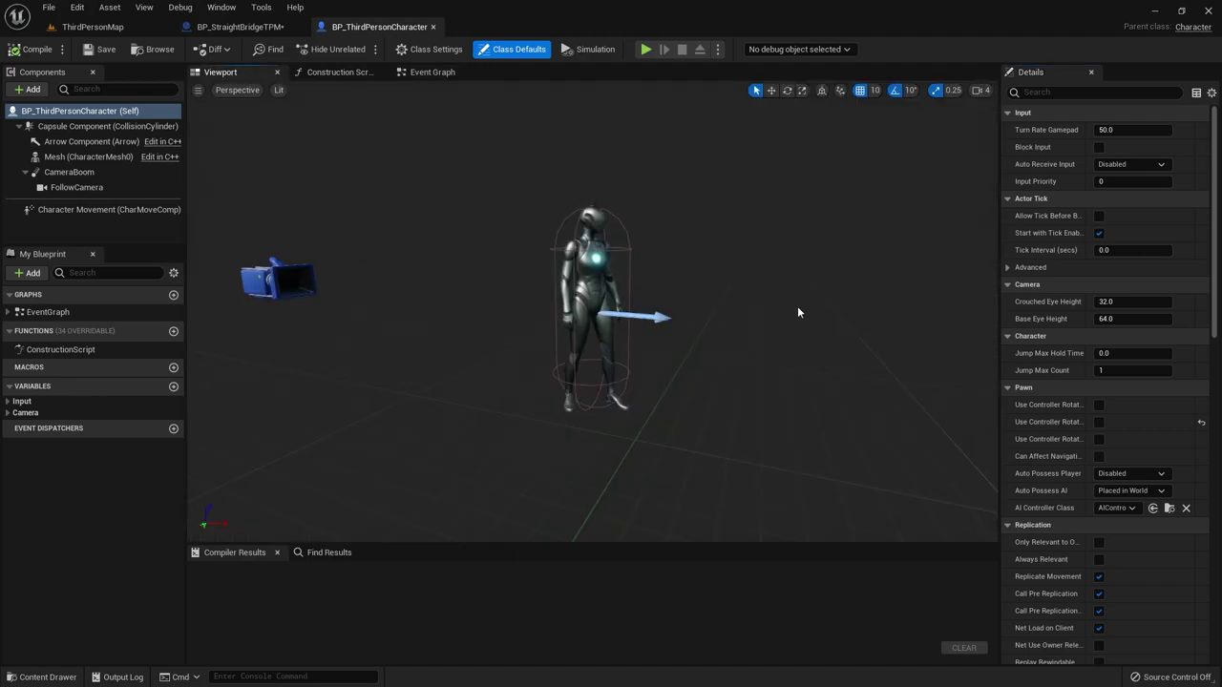
scroll(1192, 391, down, 3)
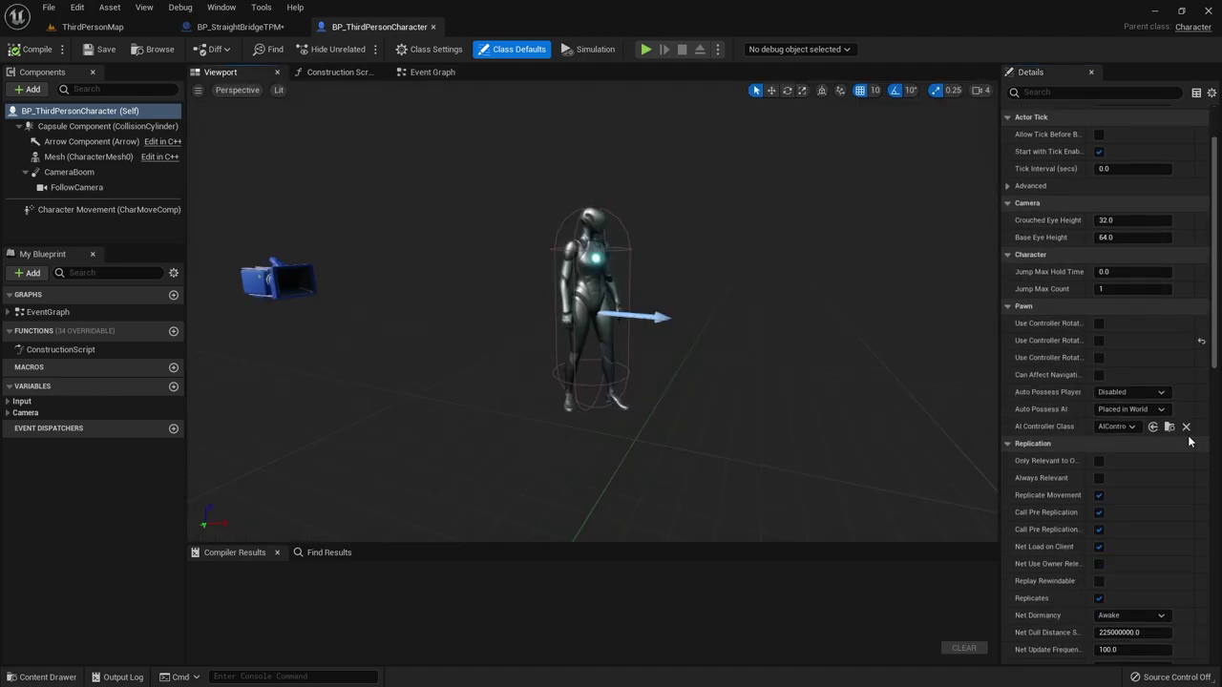
click(86, 126)
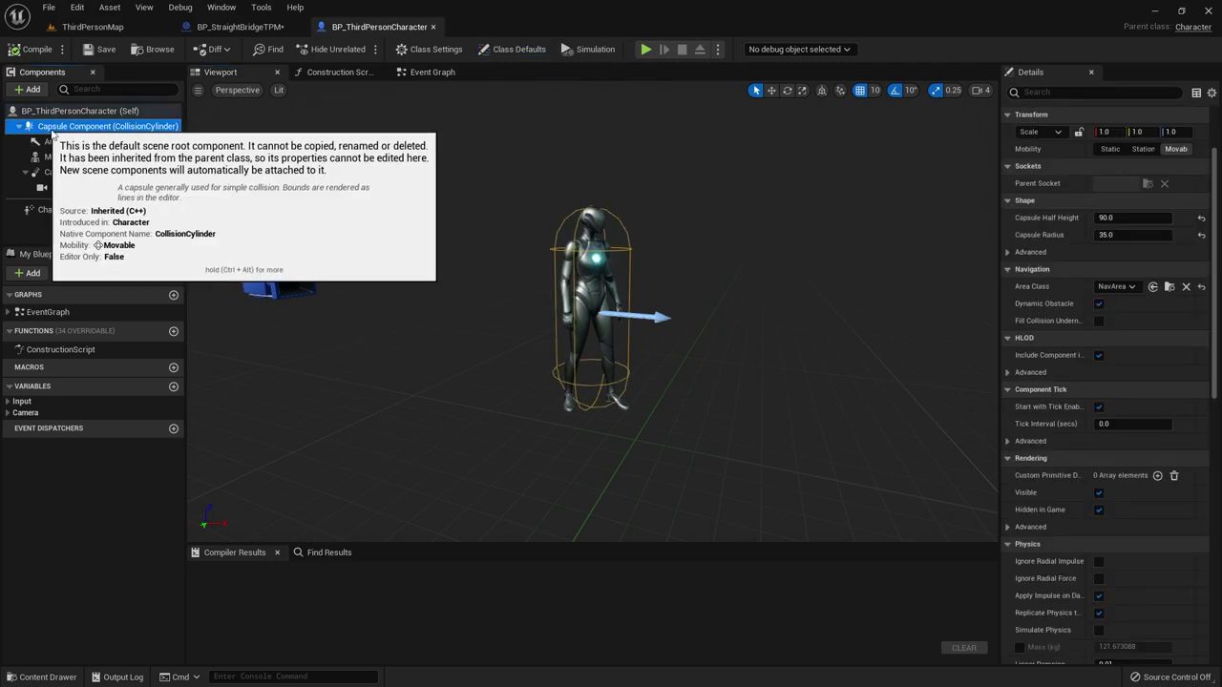
scroll(1198, 368, down, 3)
scroll(1198, 368, up, 4)
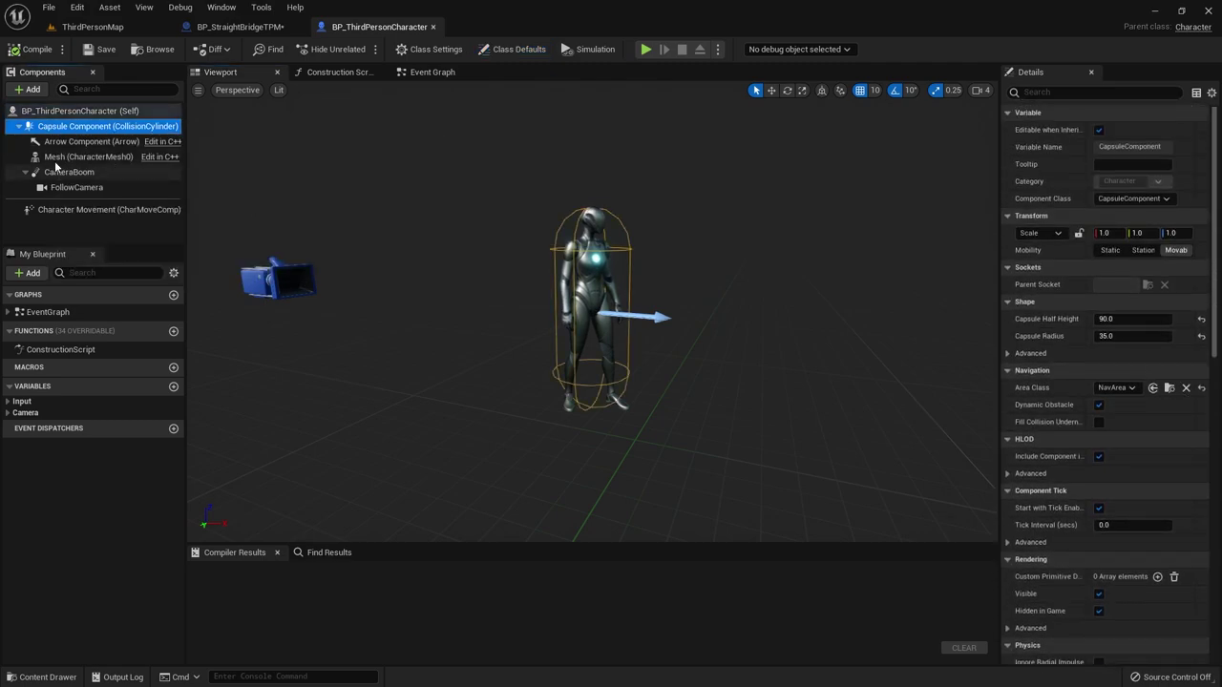
click(62, 157)
scroll(1163, 381, down, 1)
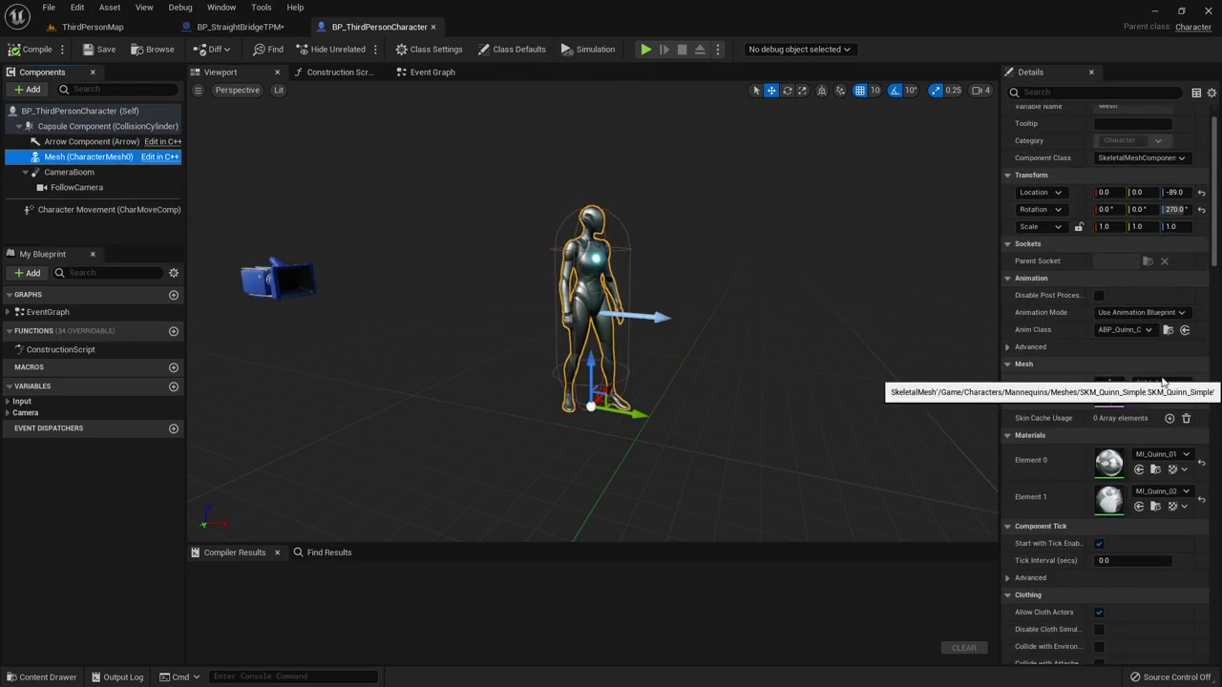
click(1163, 383)
scroll(1125, 549, down, 2)
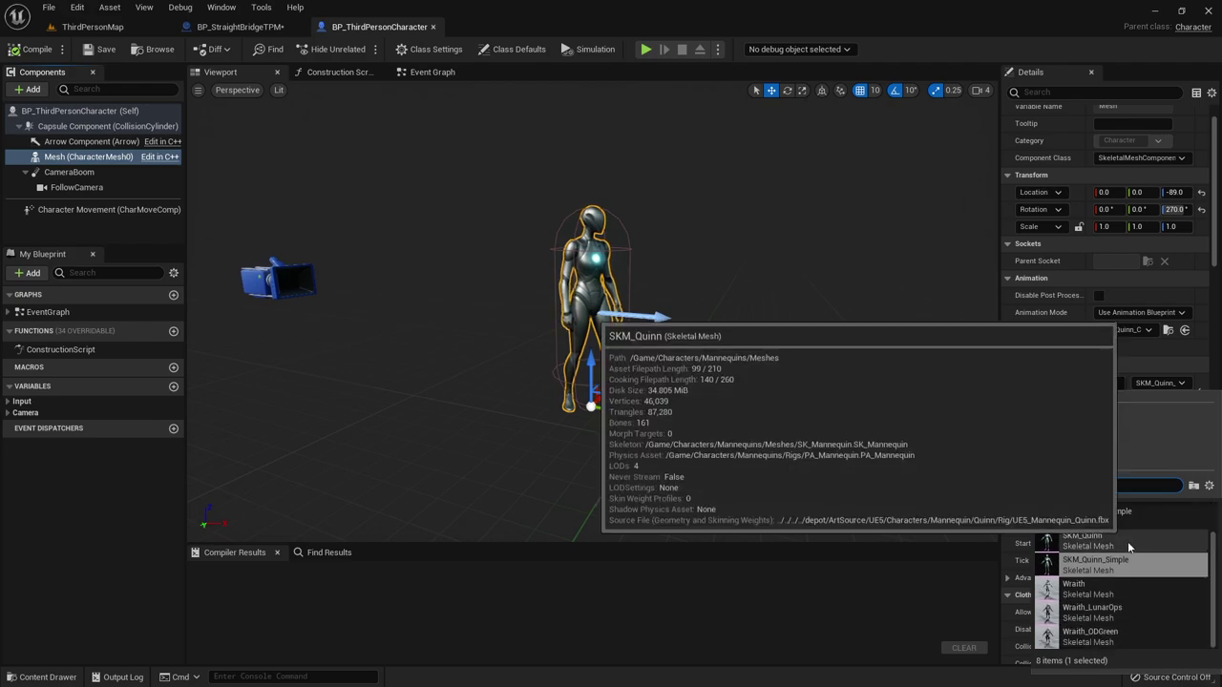
click(1076, 622)
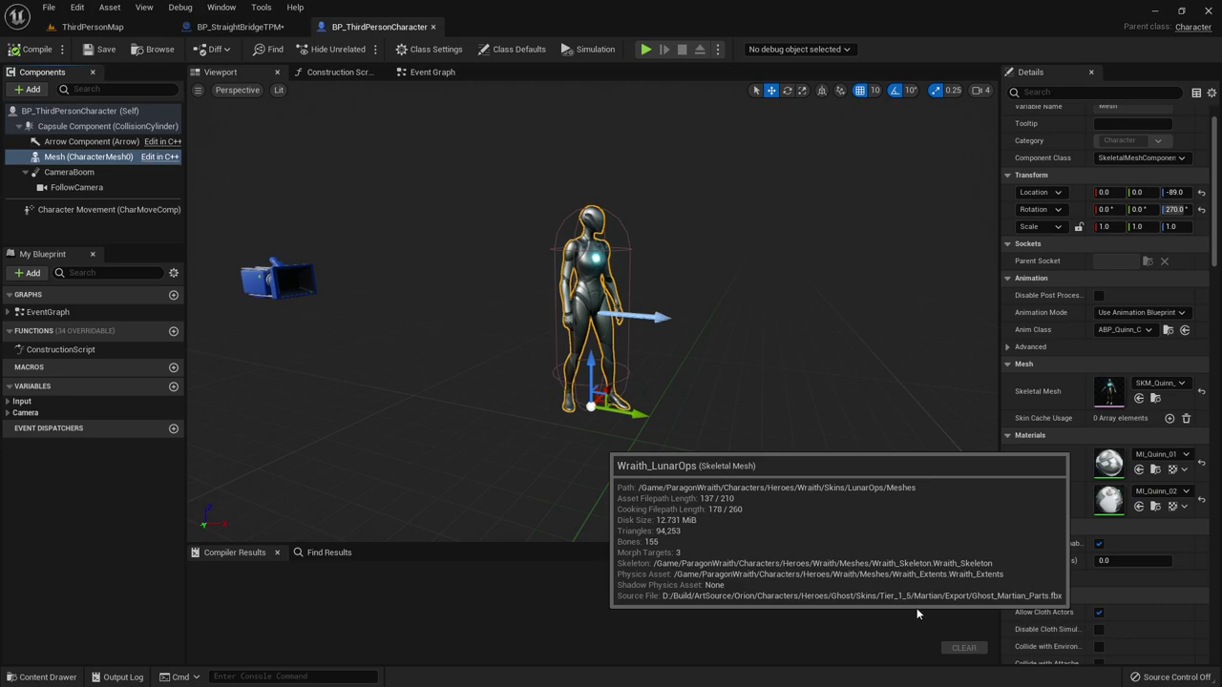
drag(600, 399, 674, 405)
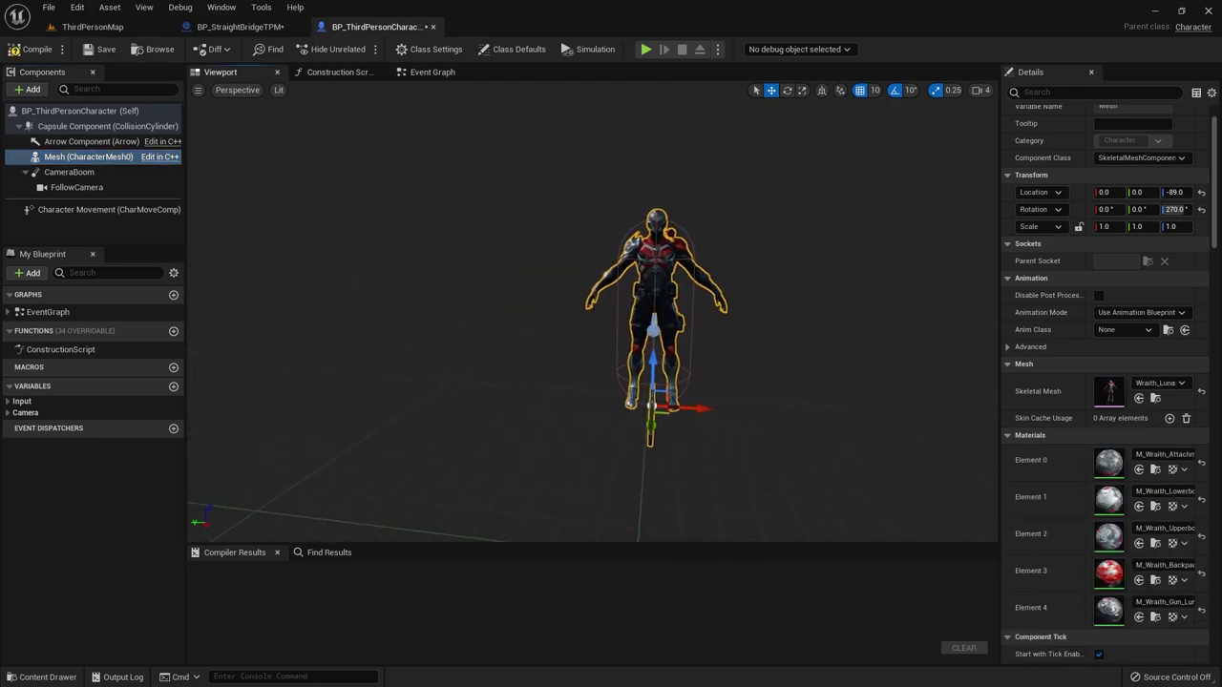
- Compile and save the Blueprint, then play-test ThirdPersonMap with the Wraith character
click(37, 49)
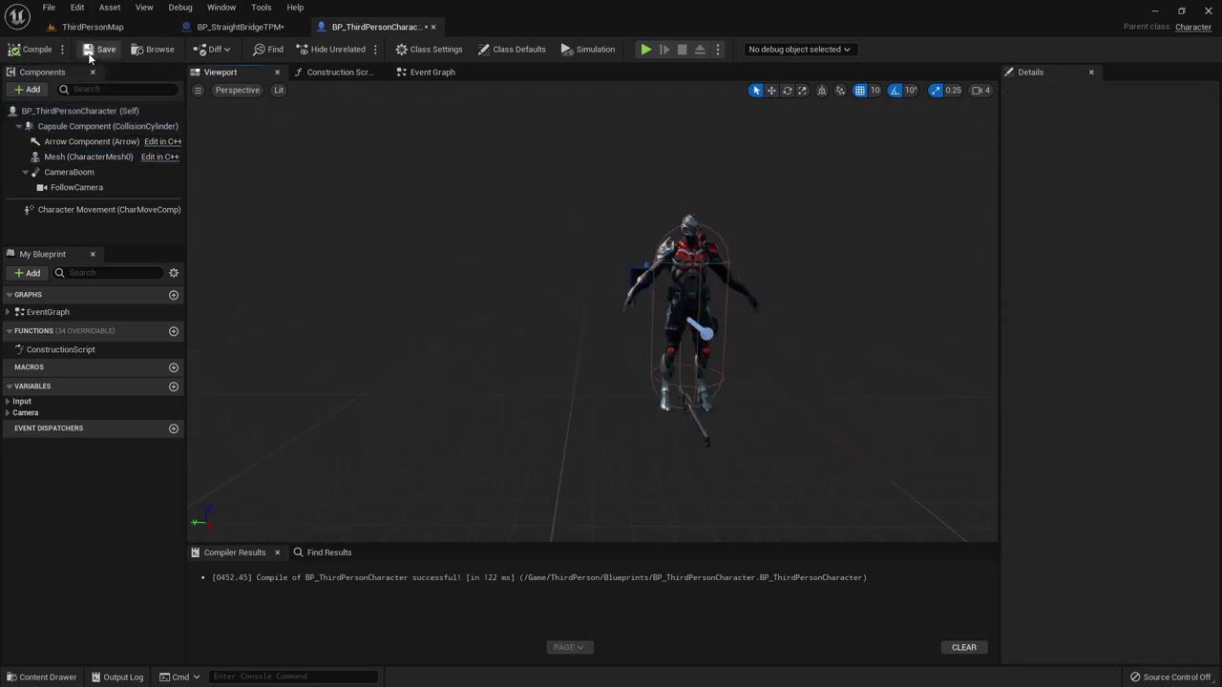
click(100, 49)
click(93, 27)
click(271, 48)
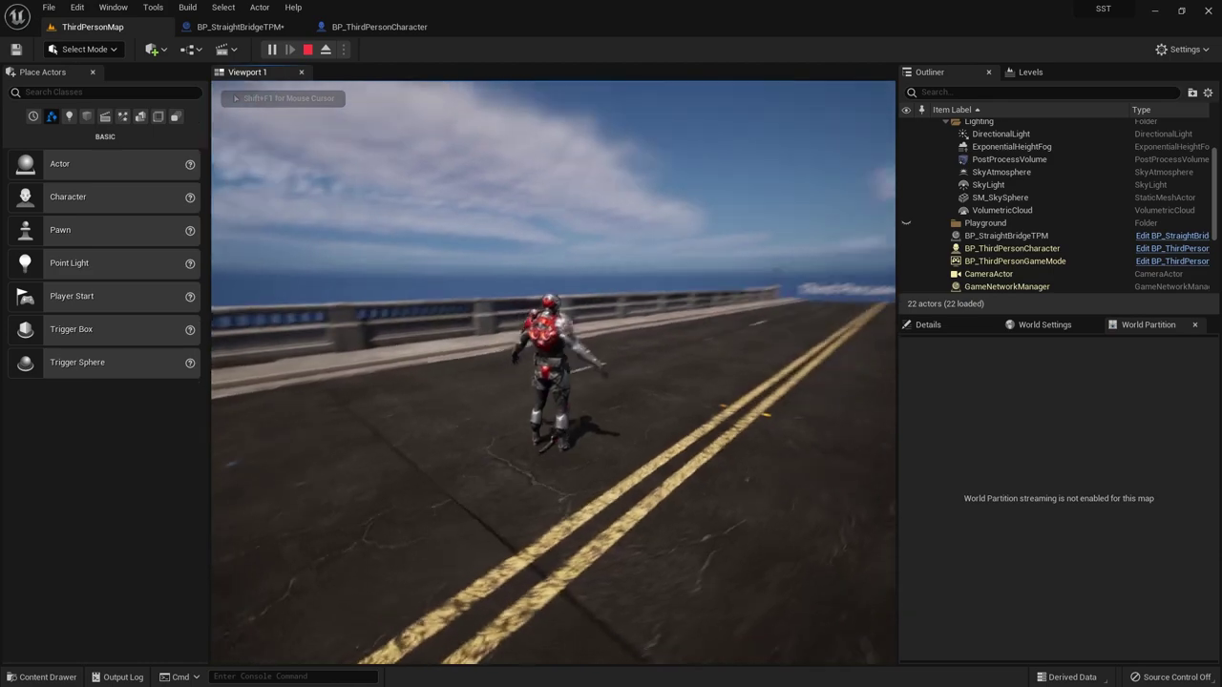
key(Escape)
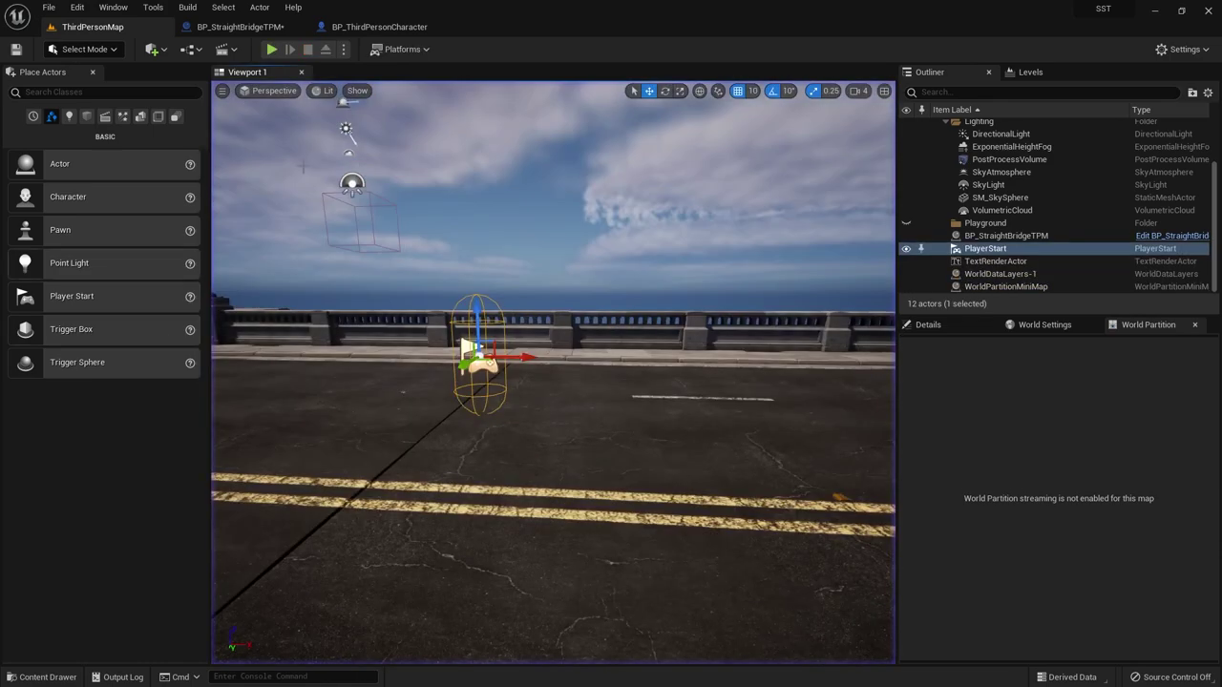
- Select the character's Mesh component and set Animation Mode to Use Animation Blueprint
click(369, 27)
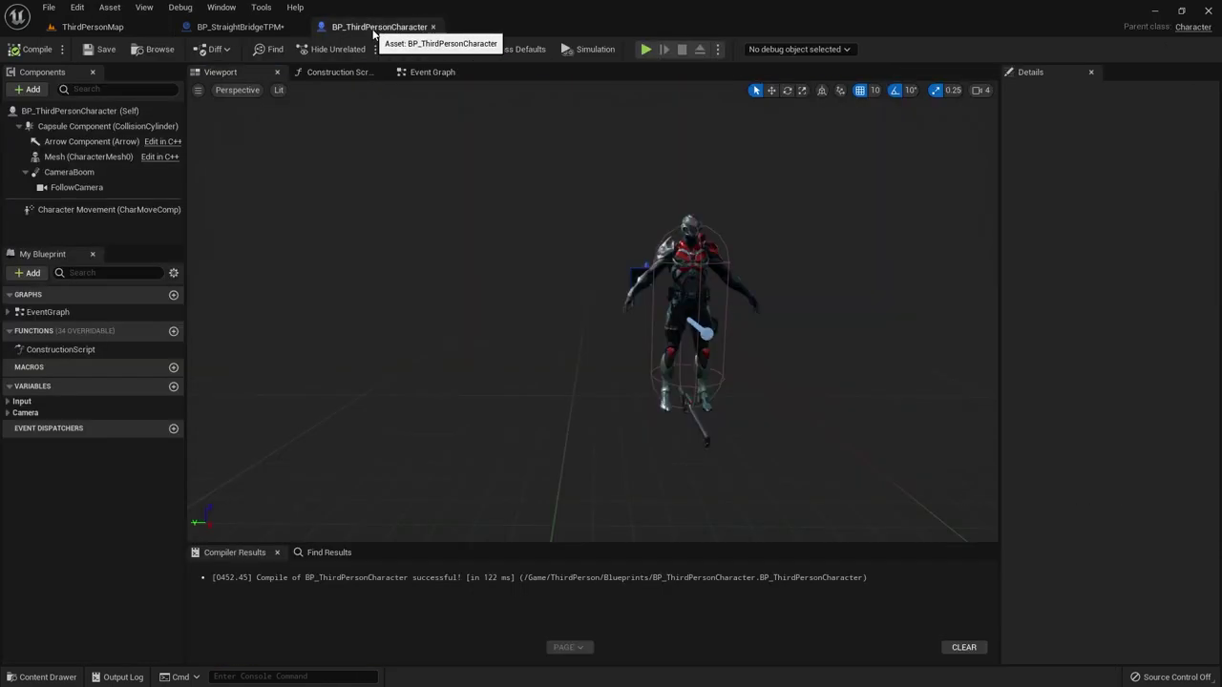
click(78, 158)
click(1134, 330)
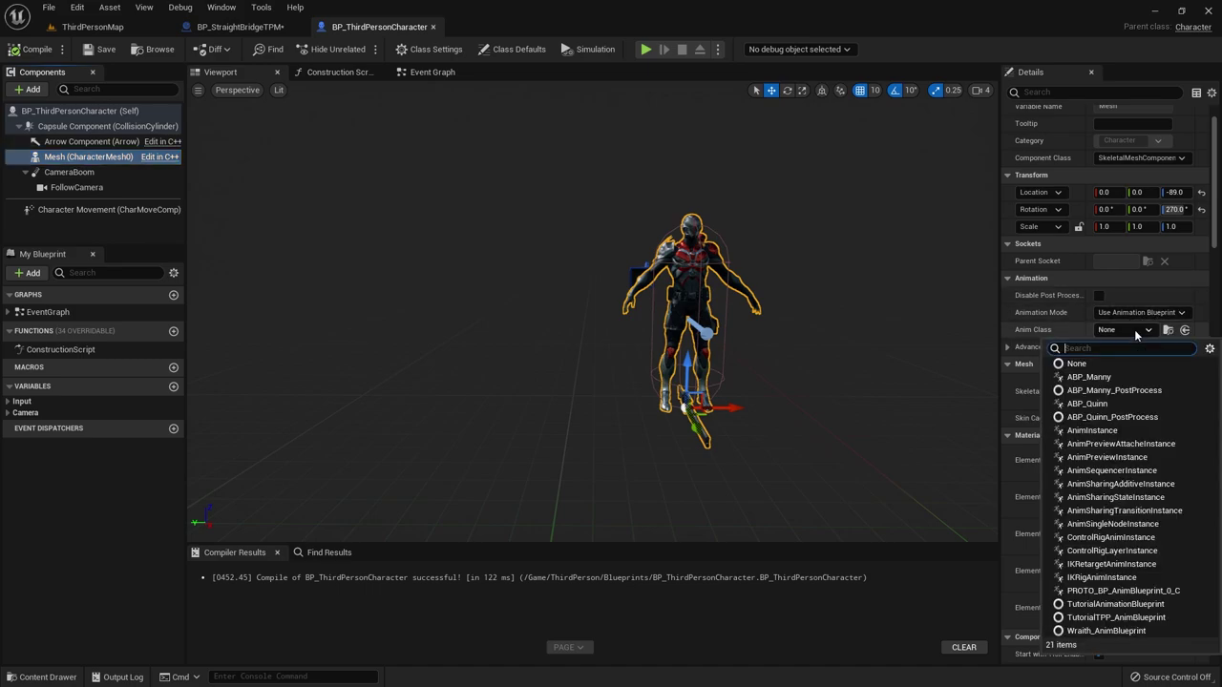
click(1133, 315)
click(1132, 325)
click(1135, 314)
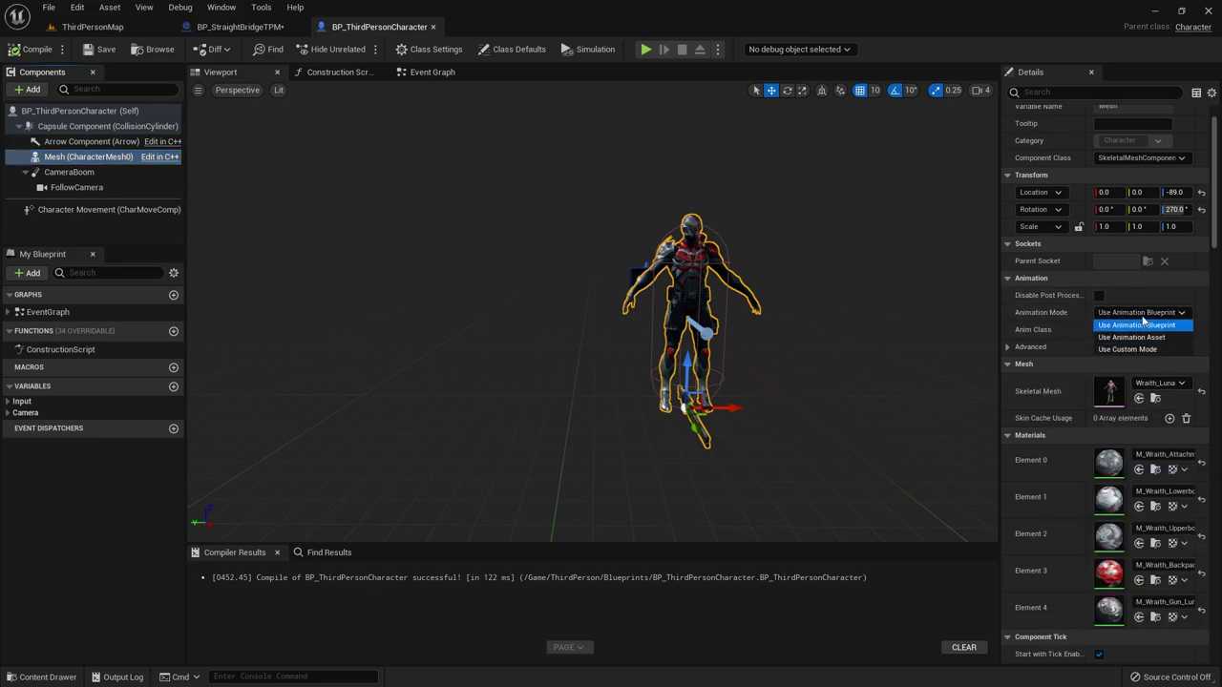
click(1132, 324)
click(1128, 330)
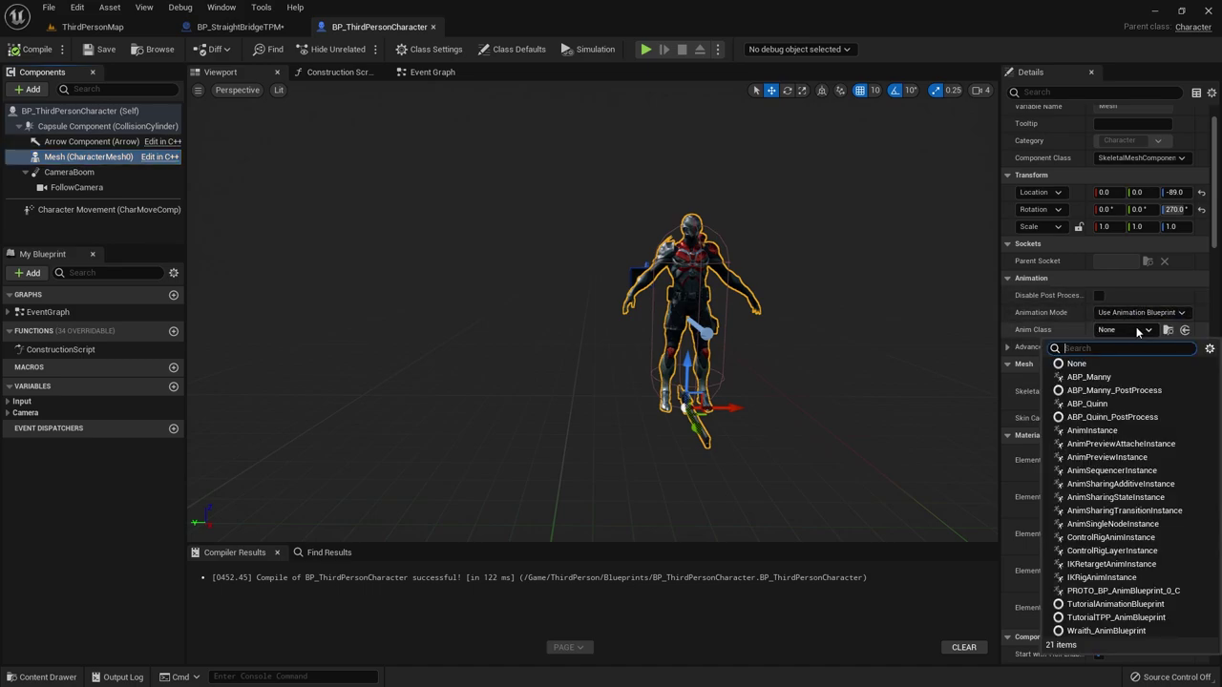
- Search the Anim Class list for the Wraith animation blueprint
text(para)
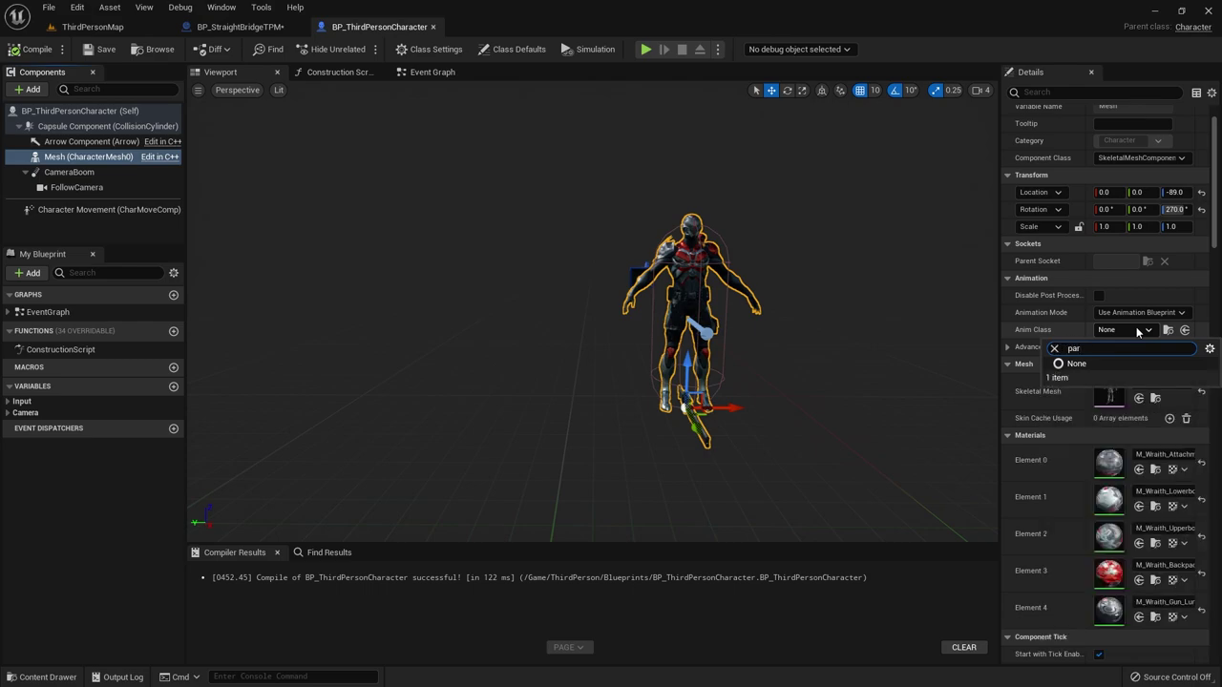
key(BackSpace)
key(BackSpace)
key(BackSpace)
text(wait)
key(BackSpace)
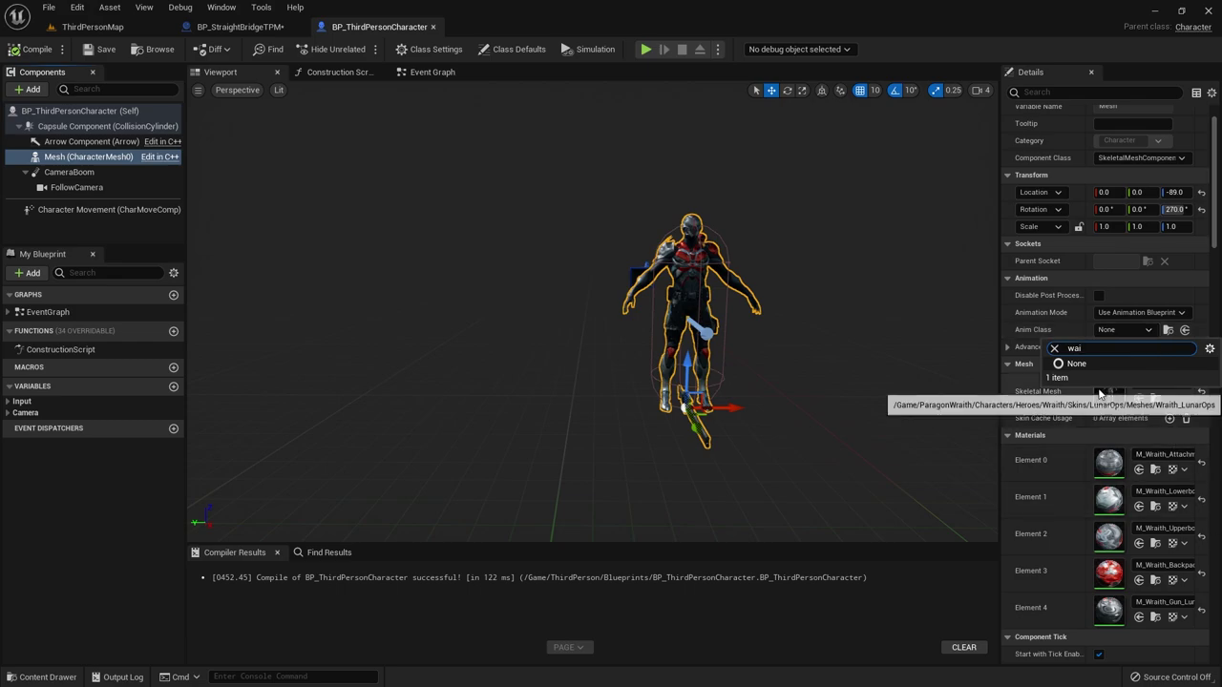
click(1147, 398)
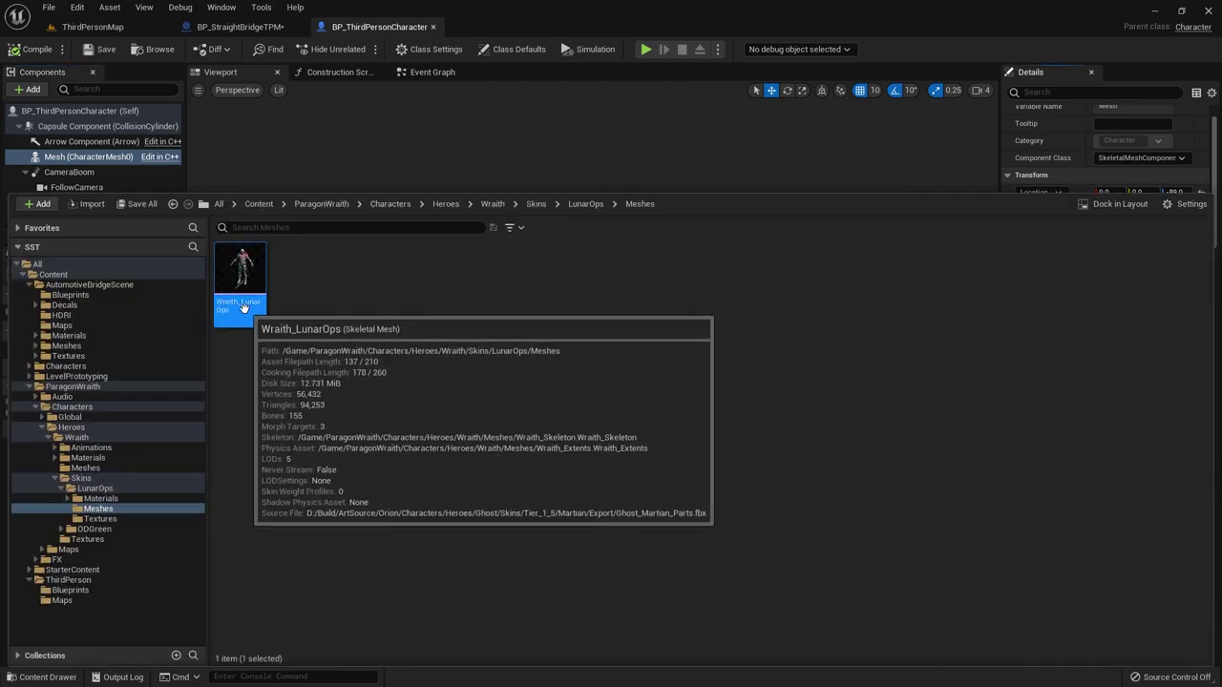
click(664, 156)
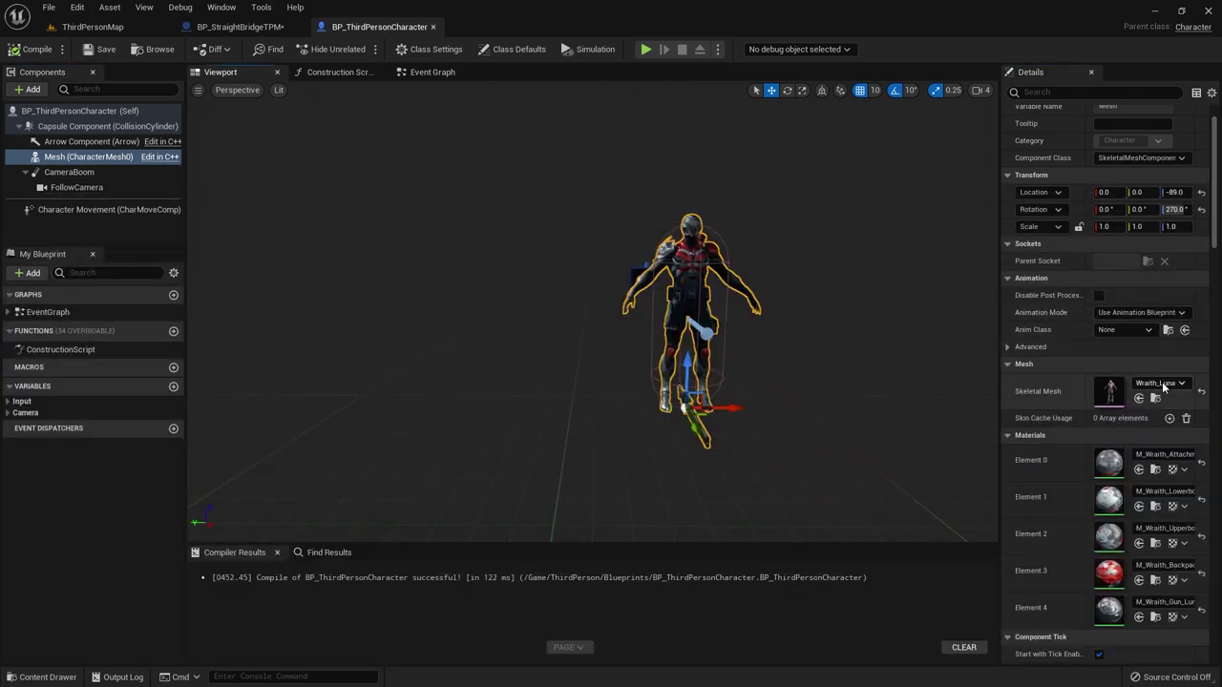
click(1132, 330)
text(war)
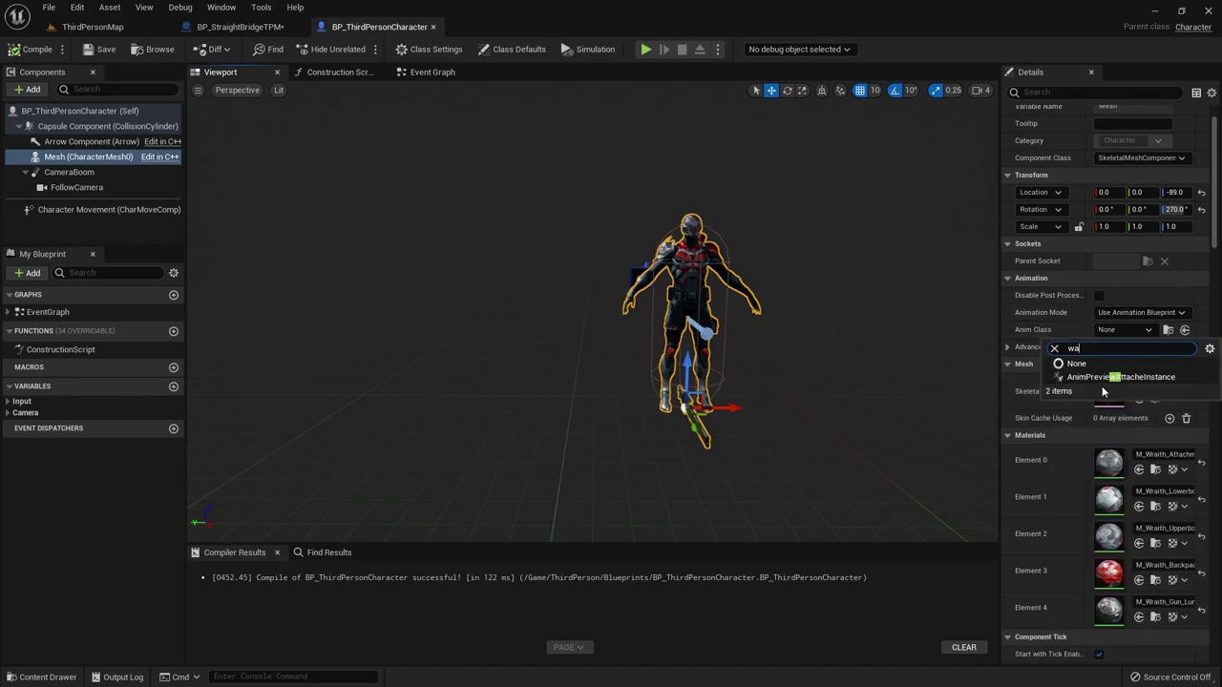
key(BackSpace)
key(BackSpace)
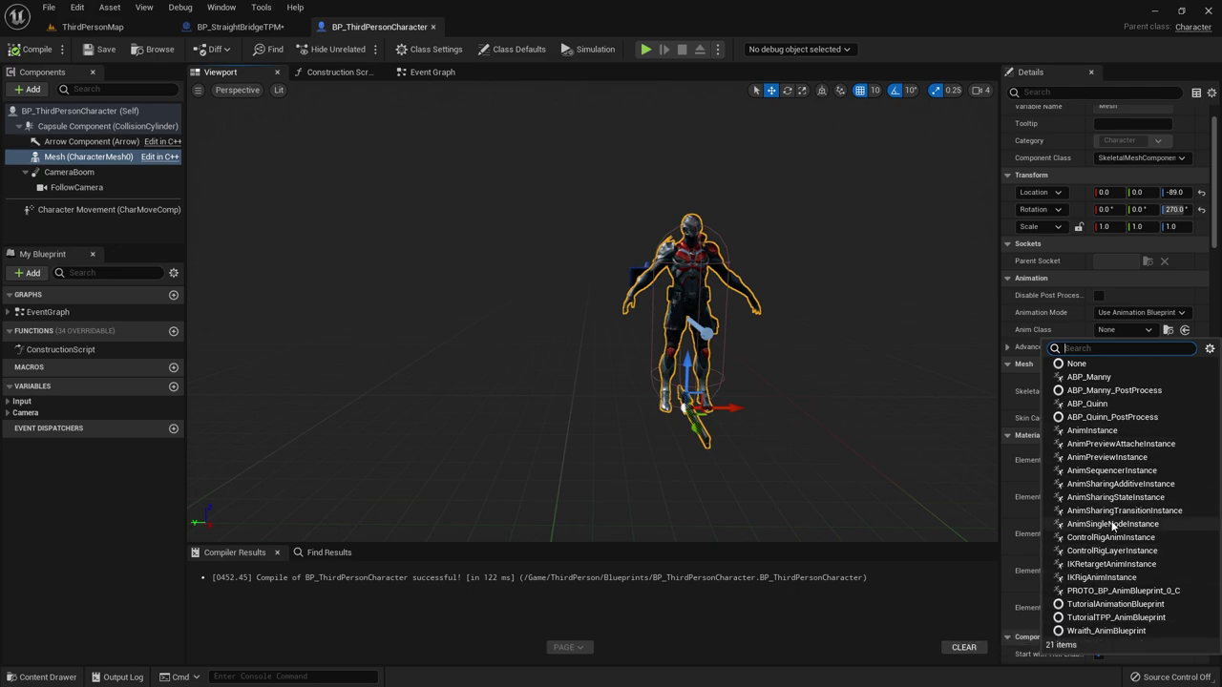
- Try the Use Animation Asset mode, then close its asset picker
click(1128, 329)
click(1140, 312)
click(1136, 323)
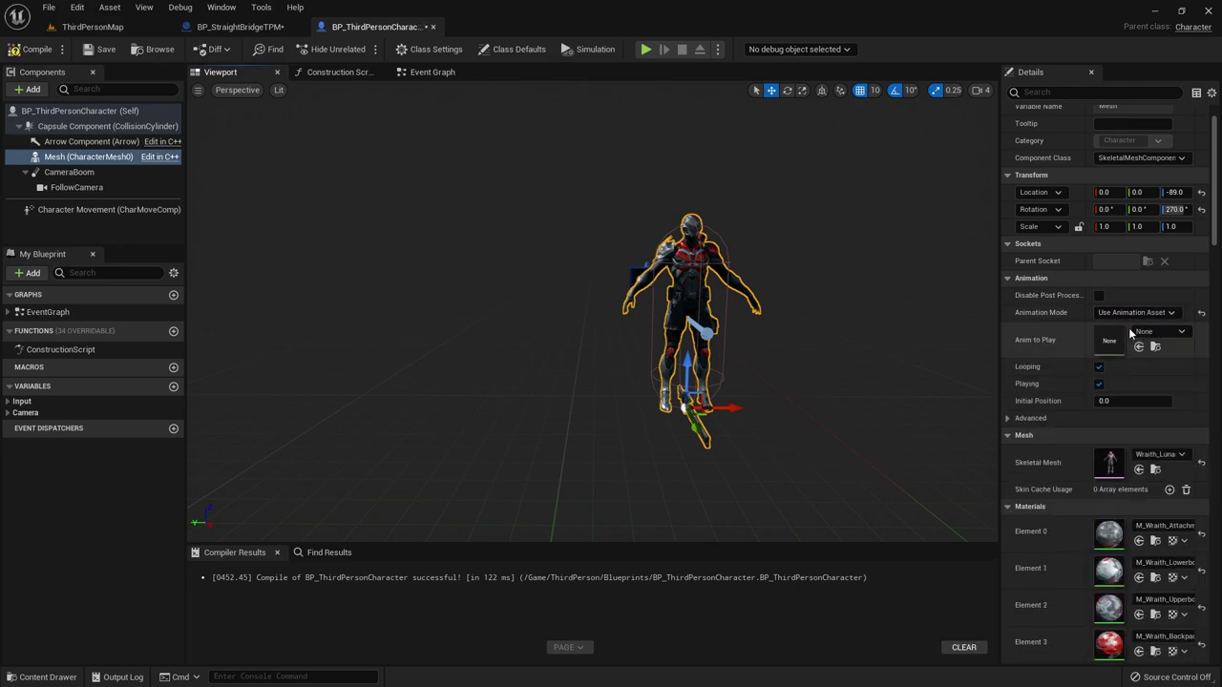
click(1163, 332)
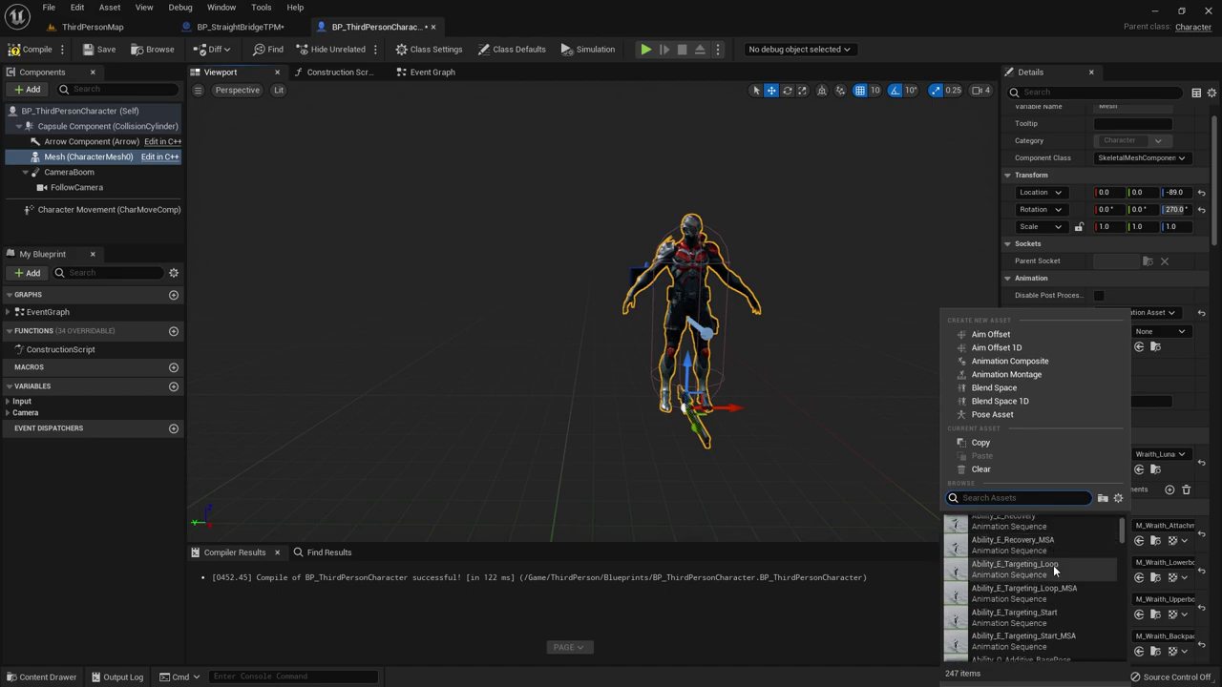
click(1164, 325)
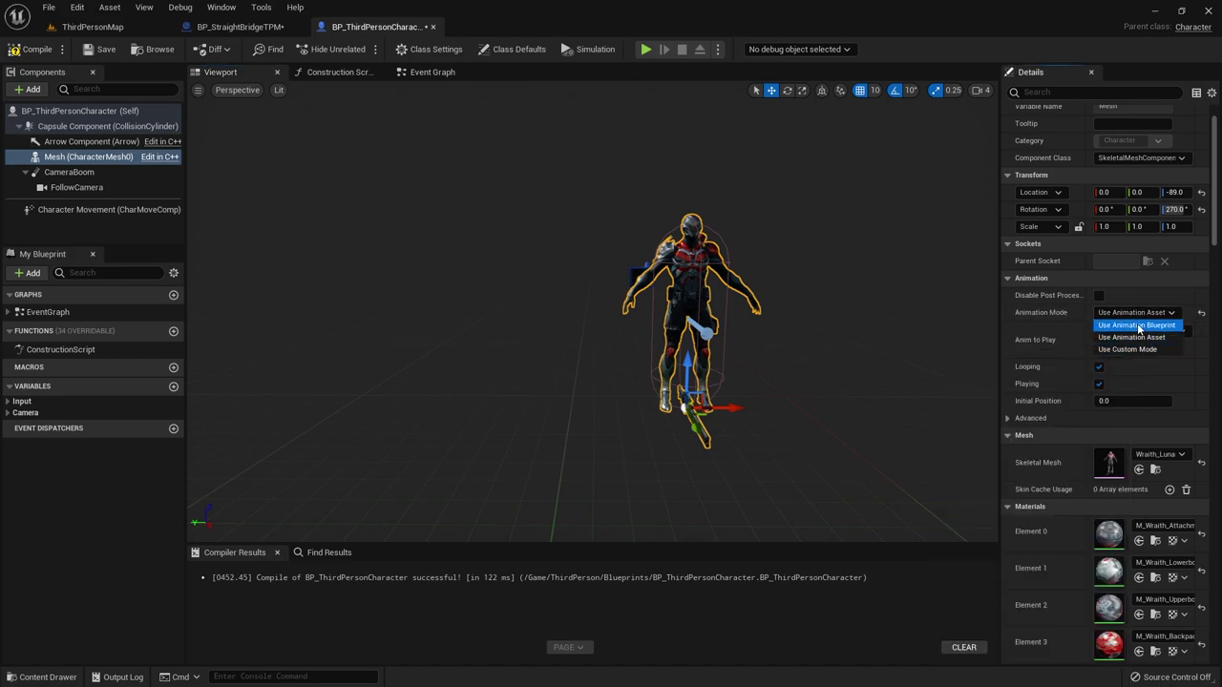
- Switch back to Use Animation Blueprint, assign Wraith_AnimBlueprint as Anim Class, and compile
click(1136, 326)
click(1124, 330)
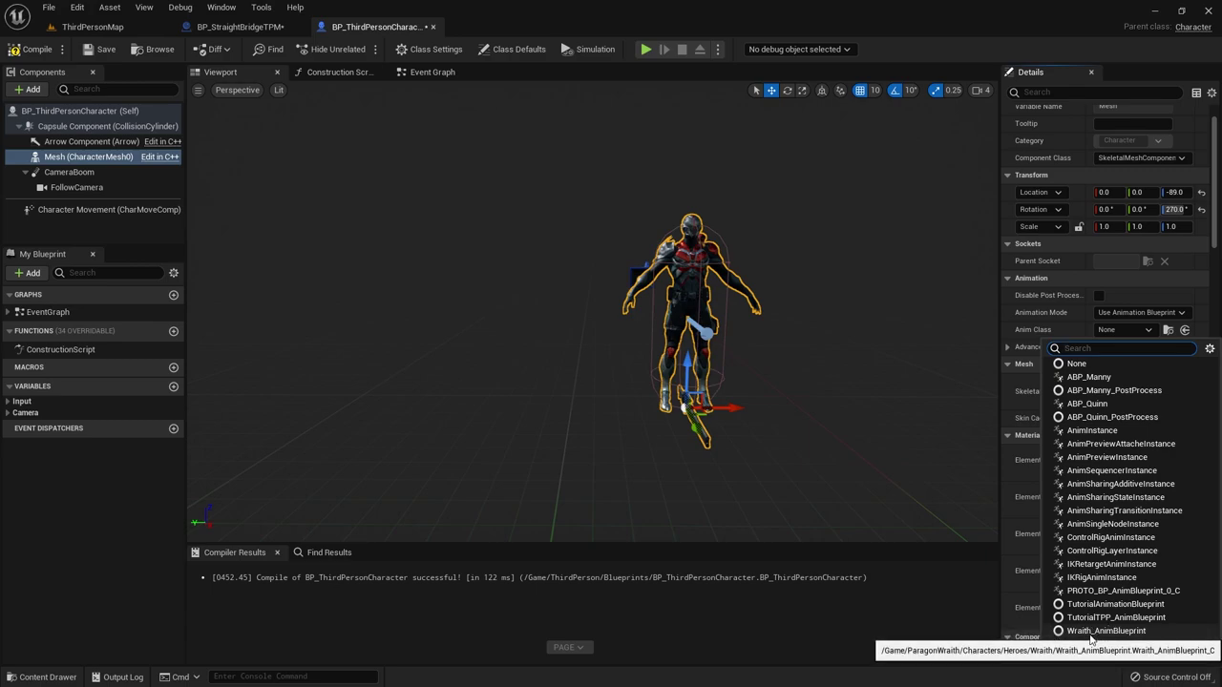
click(1091, 631)
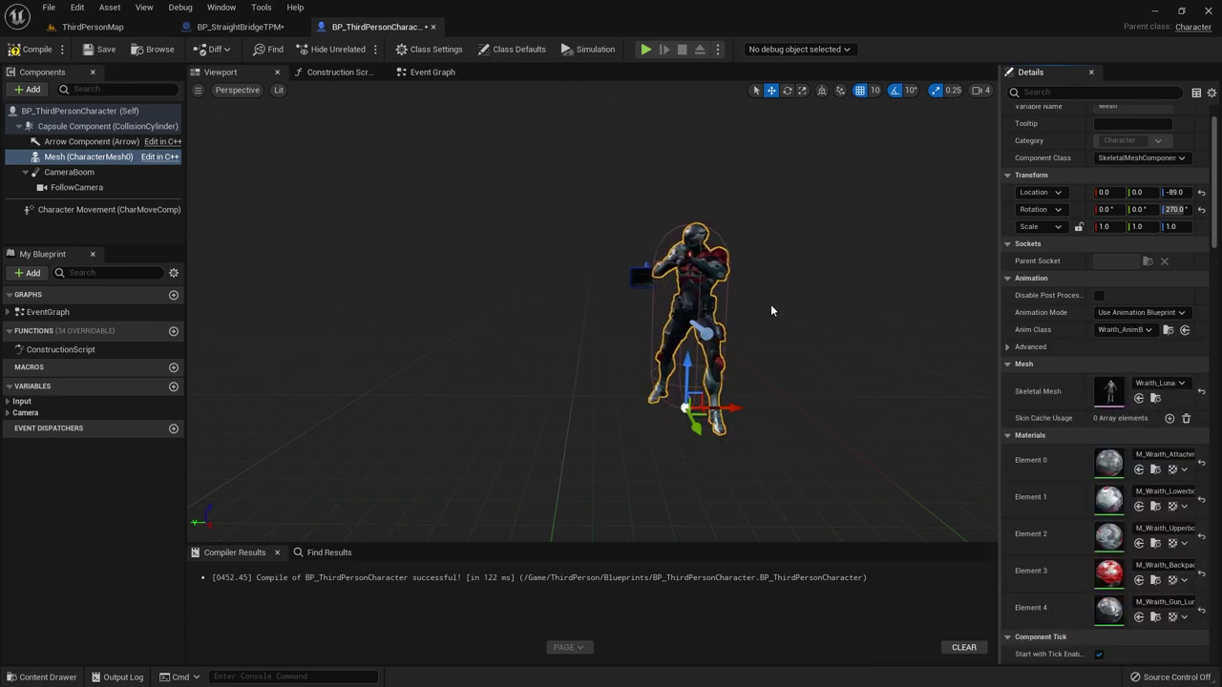
mouse_move(772, 310)
right_down()
mouse_move(830, 296)
mouse_move(802, 315)
right_up()
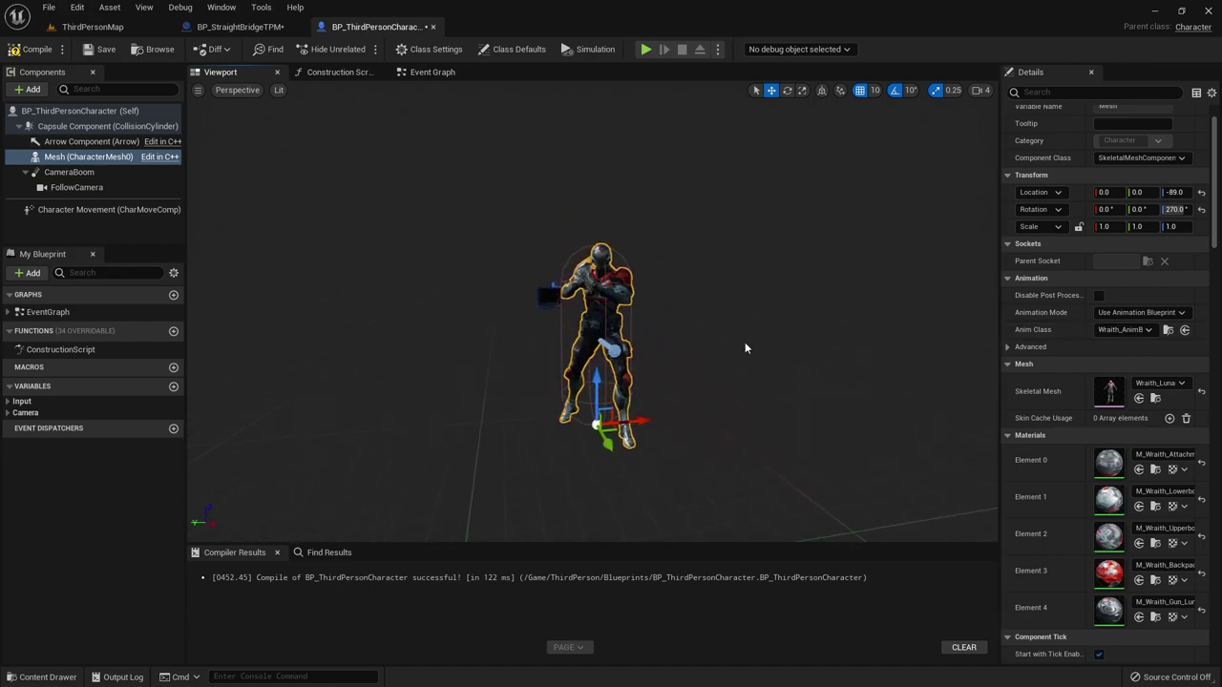
click(29, 51)
- Play ThirdPersonMap and run the Wraith character with WASD back and forth across the bridge road
click(93, 27)
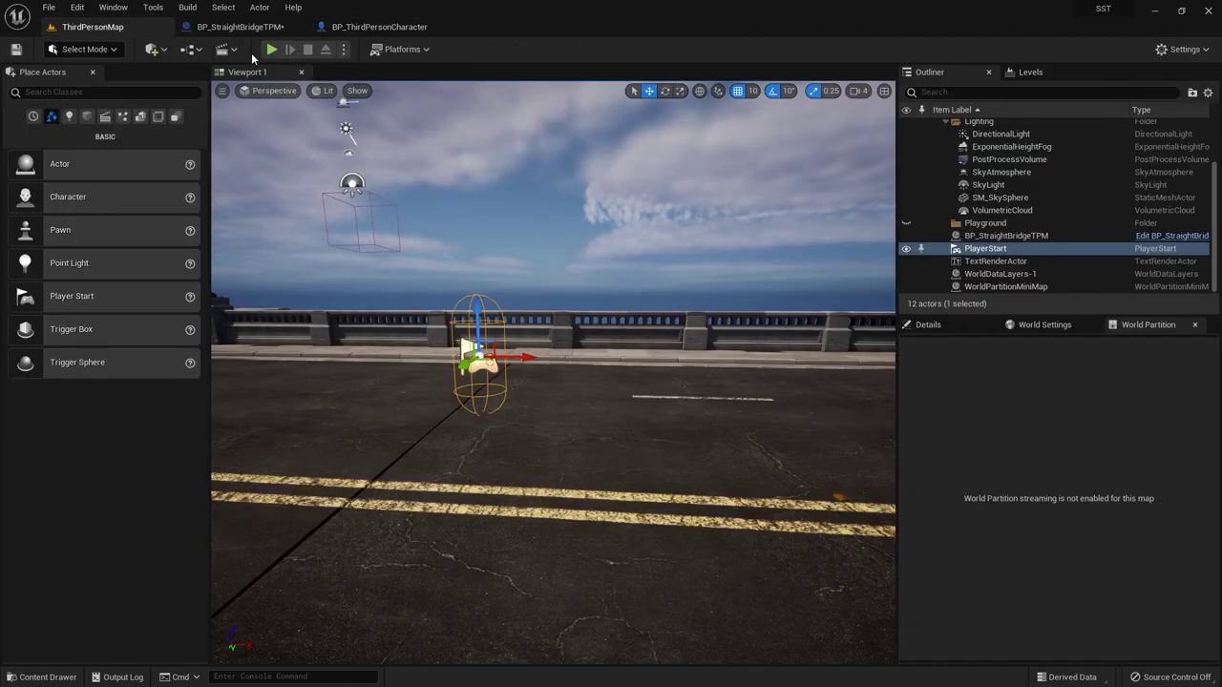
click(271, 49)
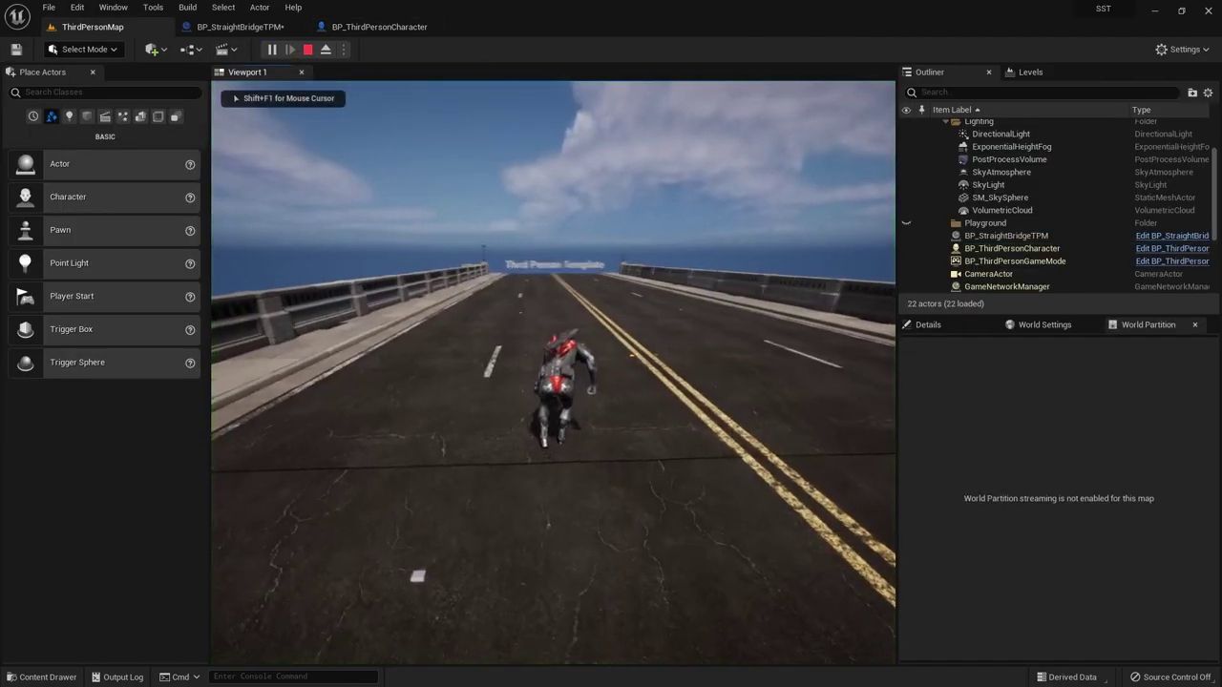
key(d)
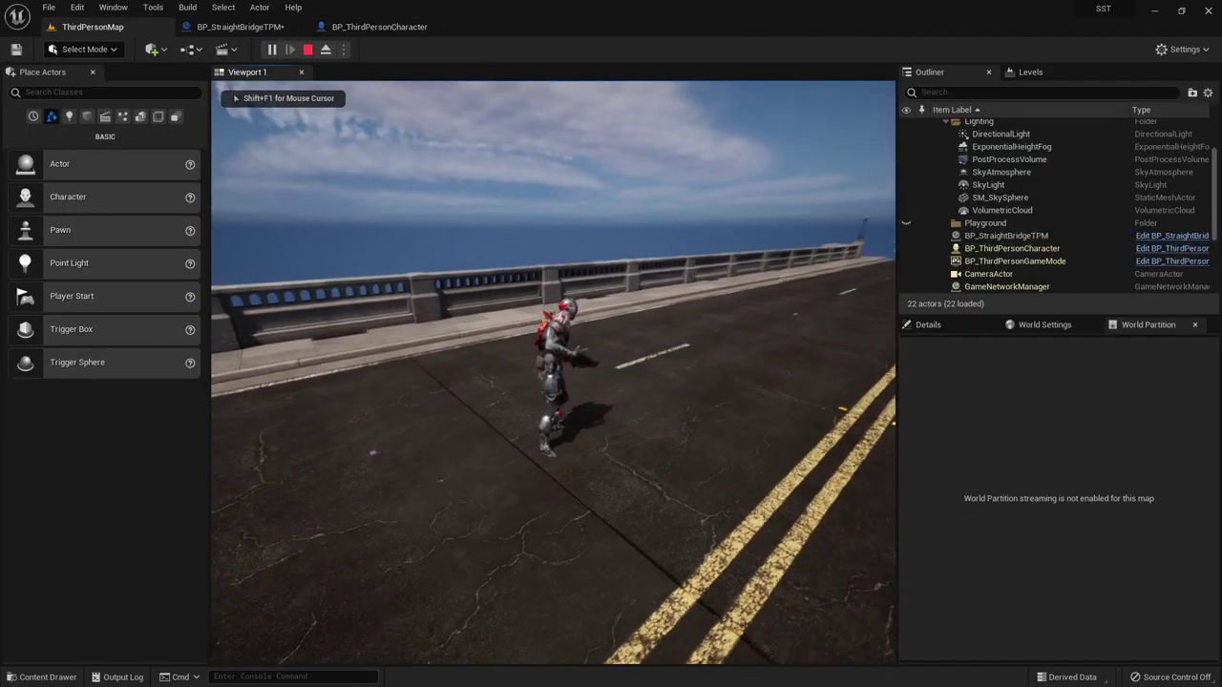
key(w)
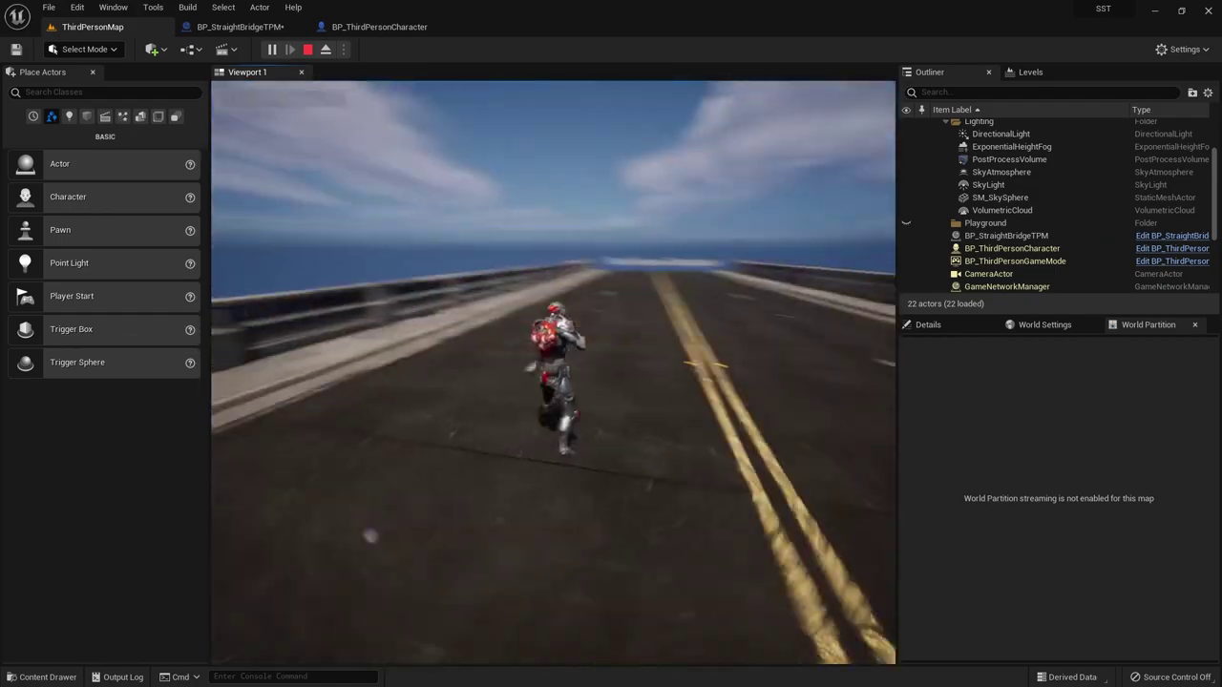
key(a)
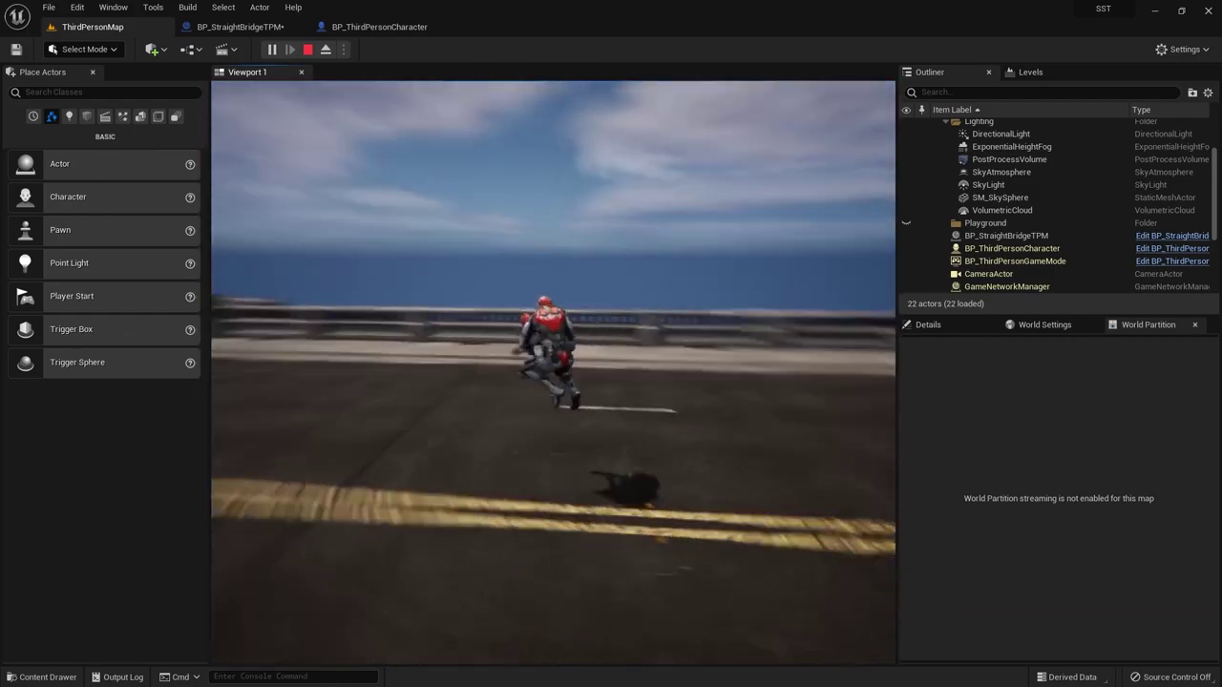
key(a)
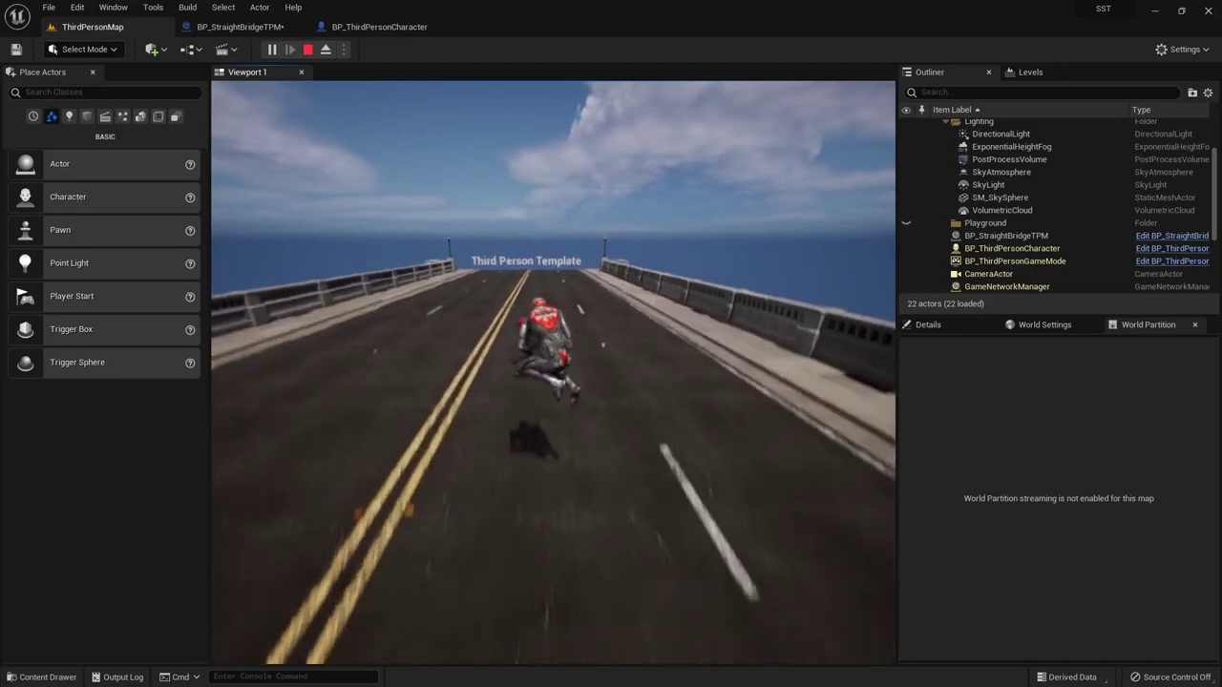
key(w)
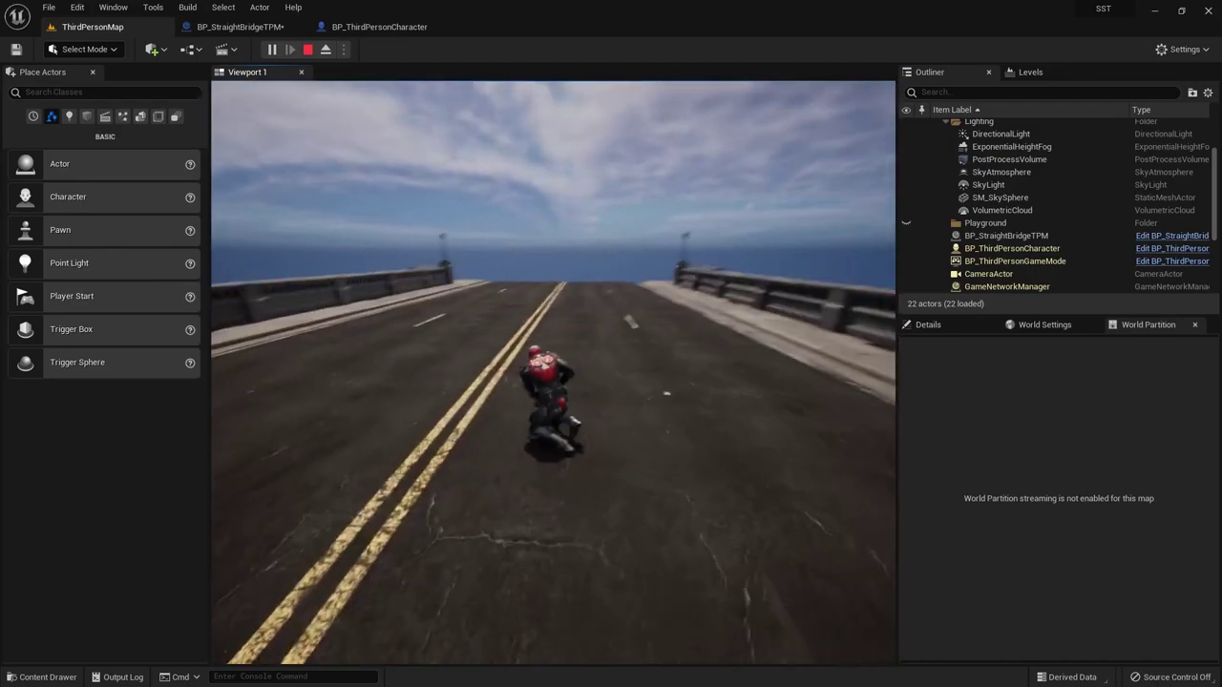
key(w)
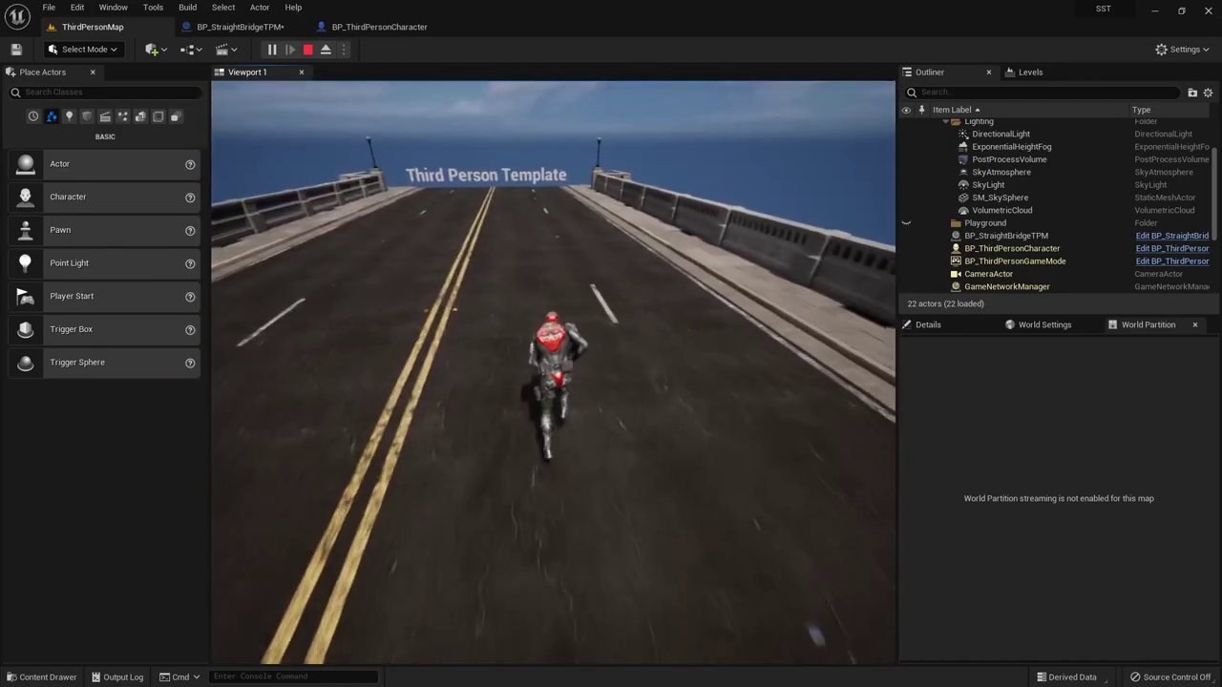
key(a)
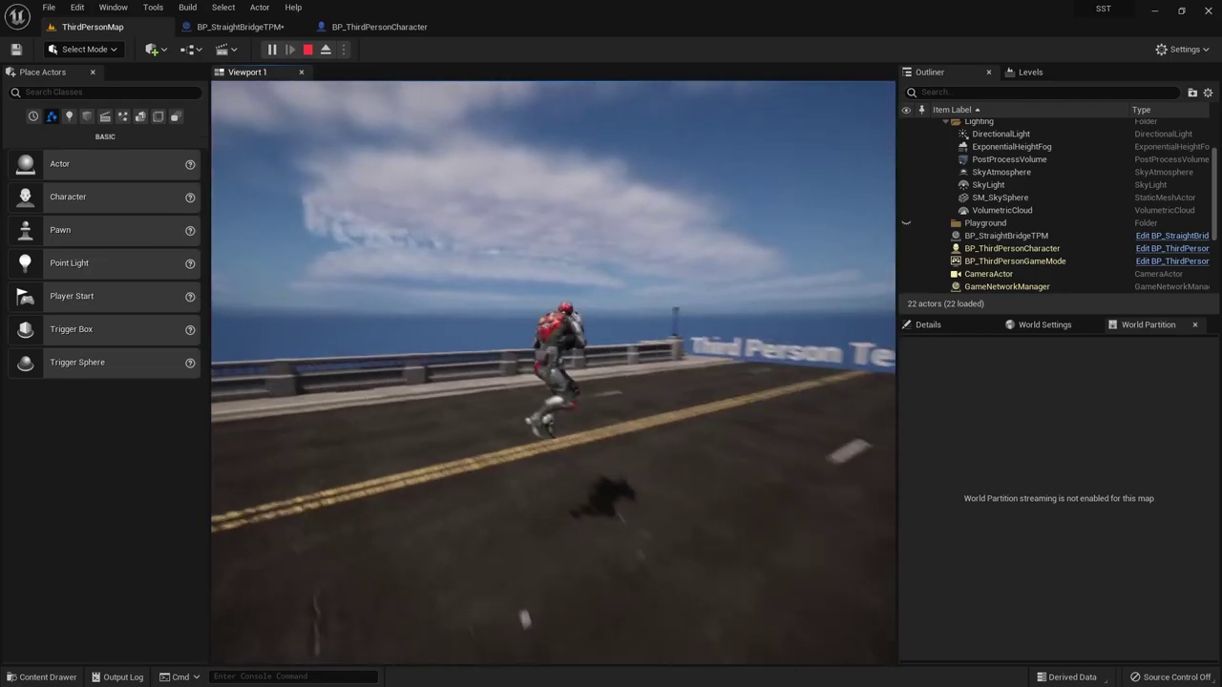
key(w)
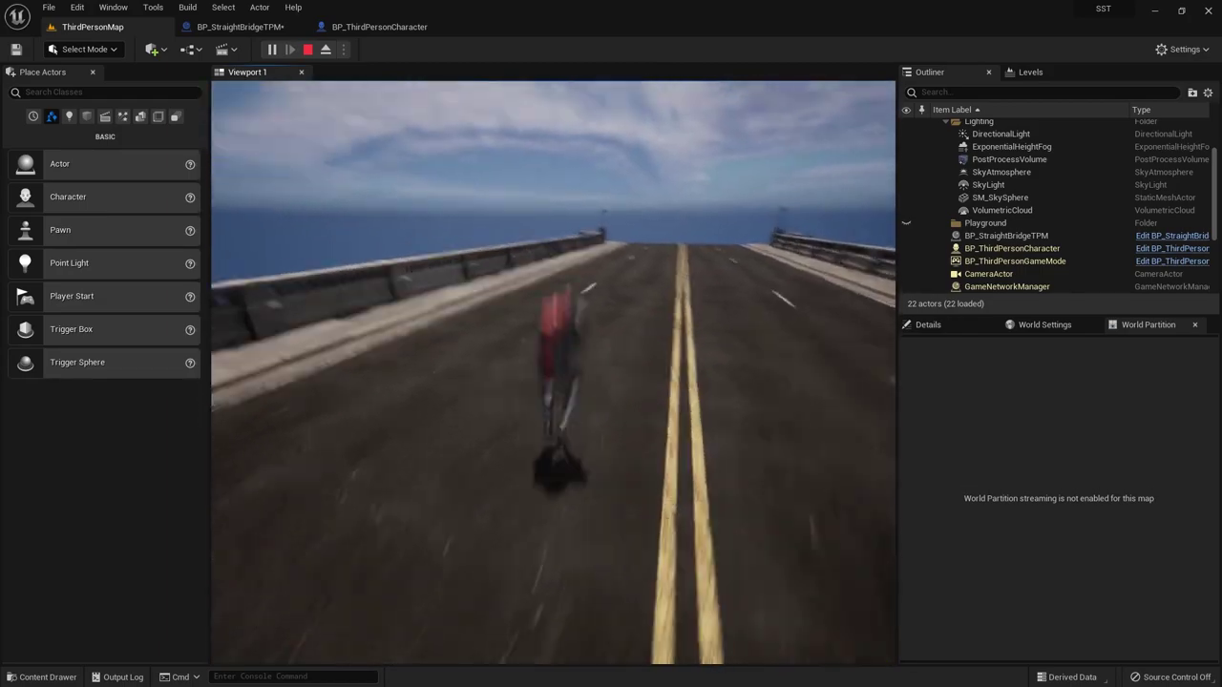
- Jump repeatedly with Space while running along the bridge toward the sign
key(space)
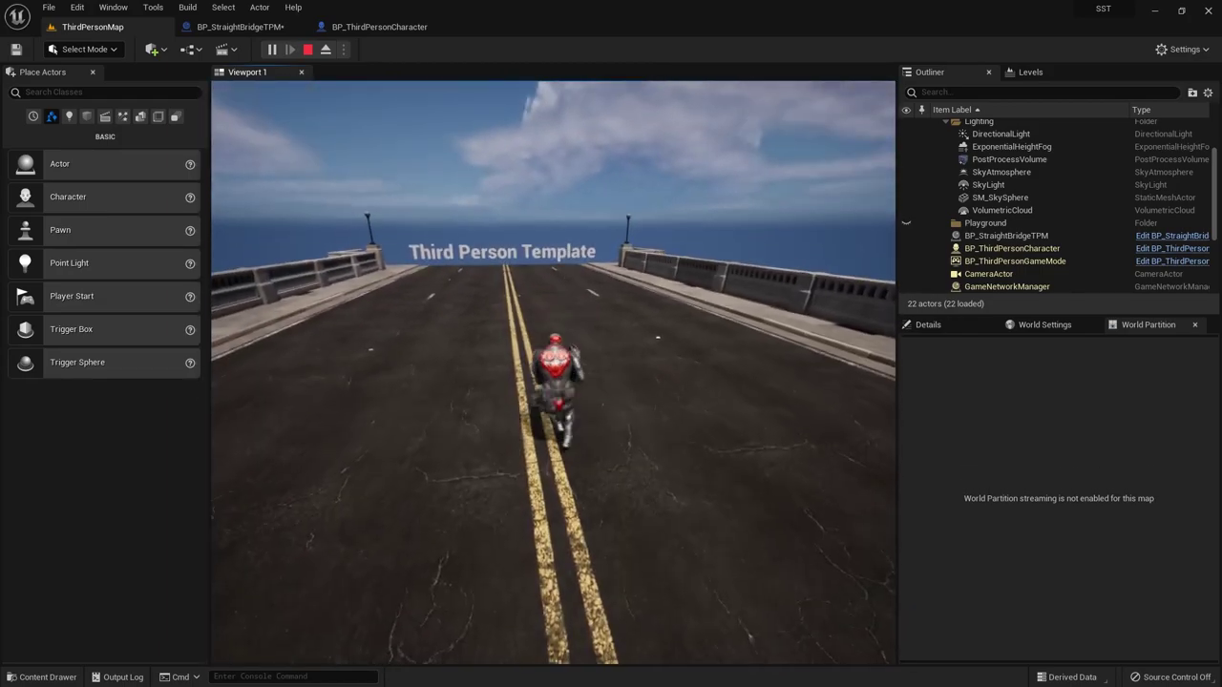
key(space)
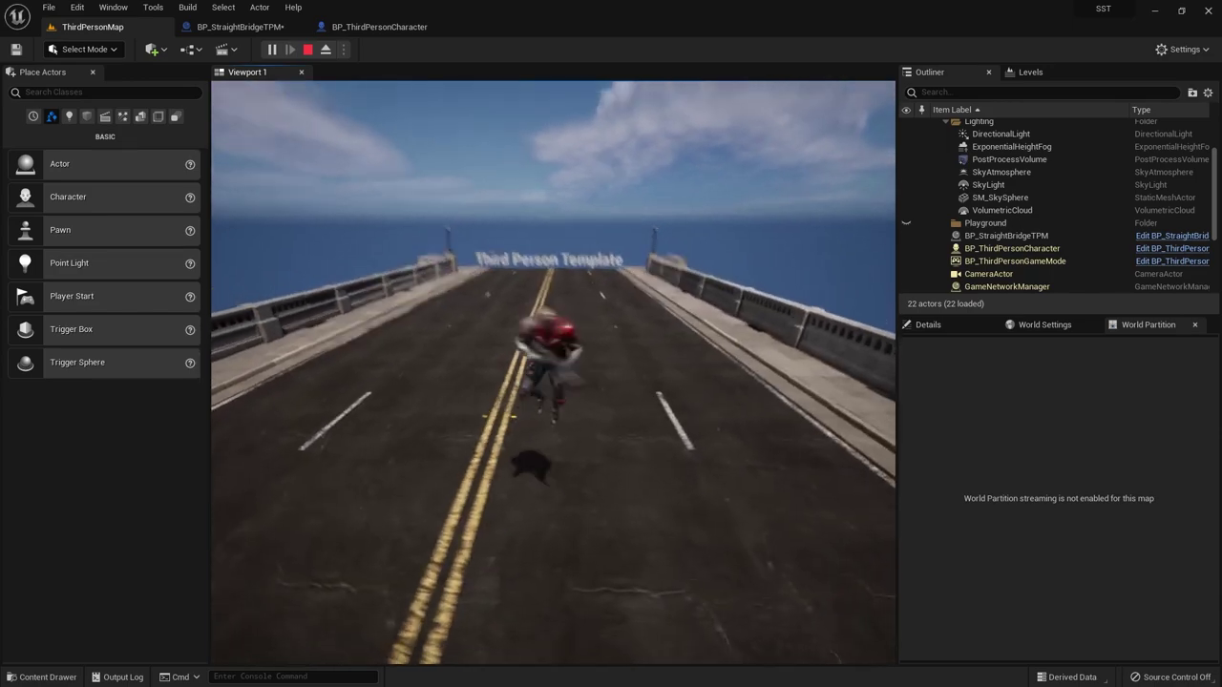
key(space)
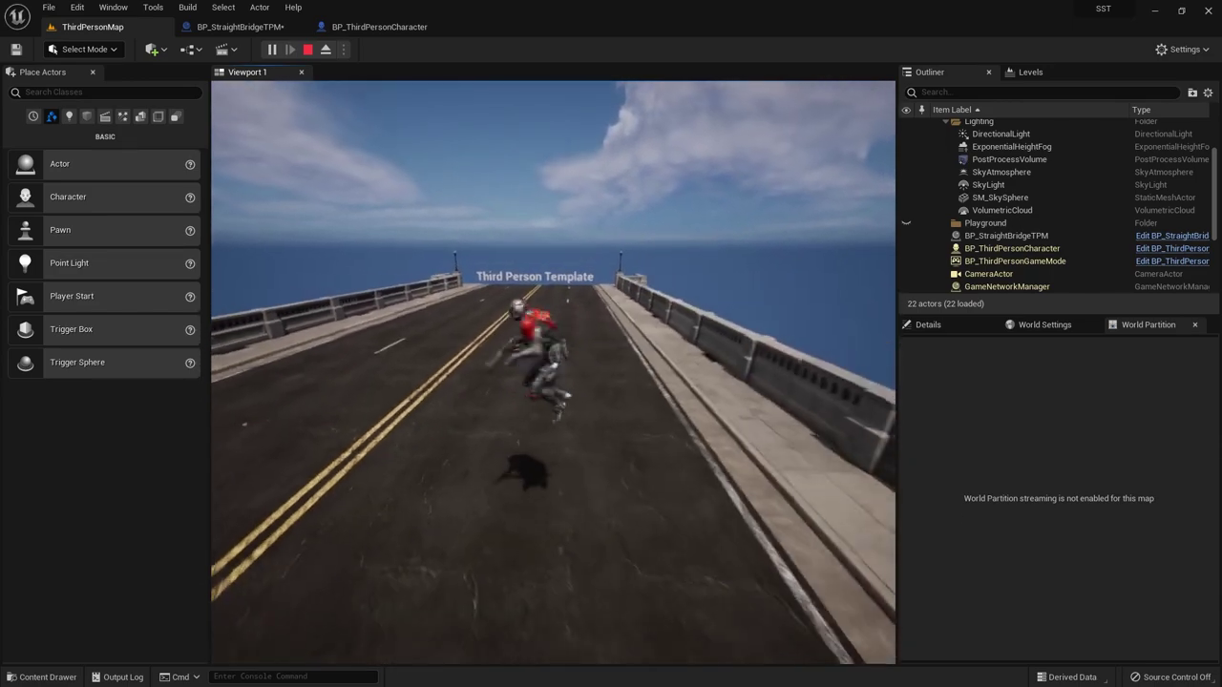
key(space)
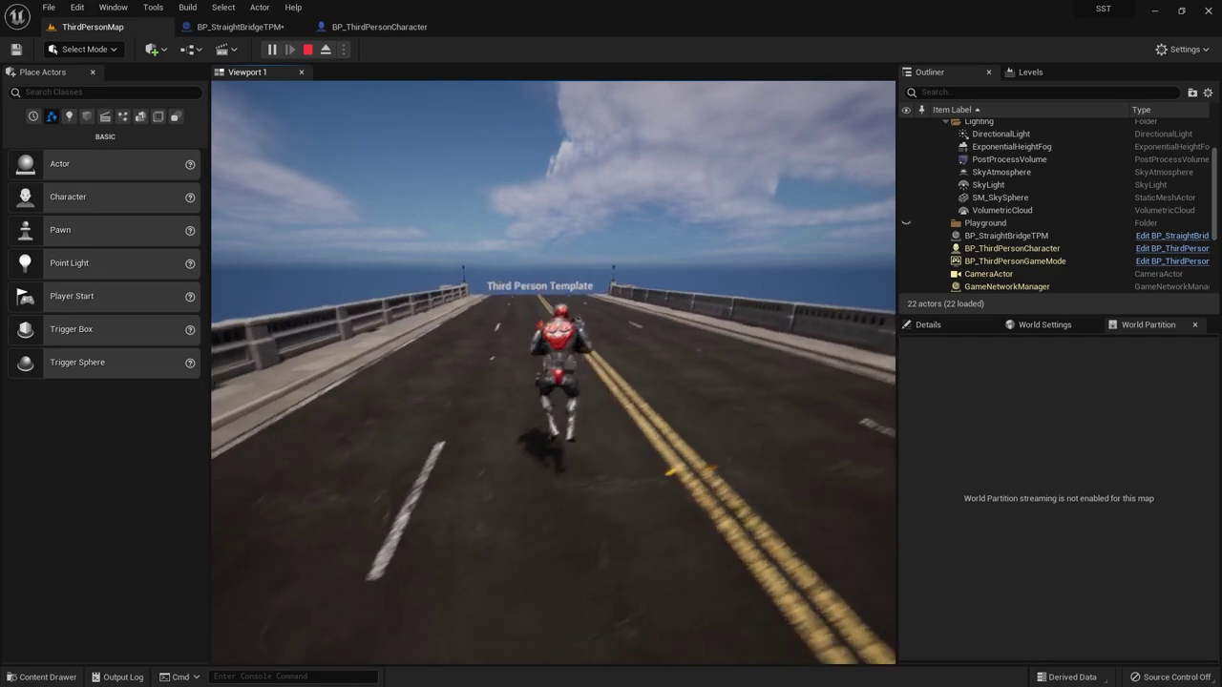
key(space)
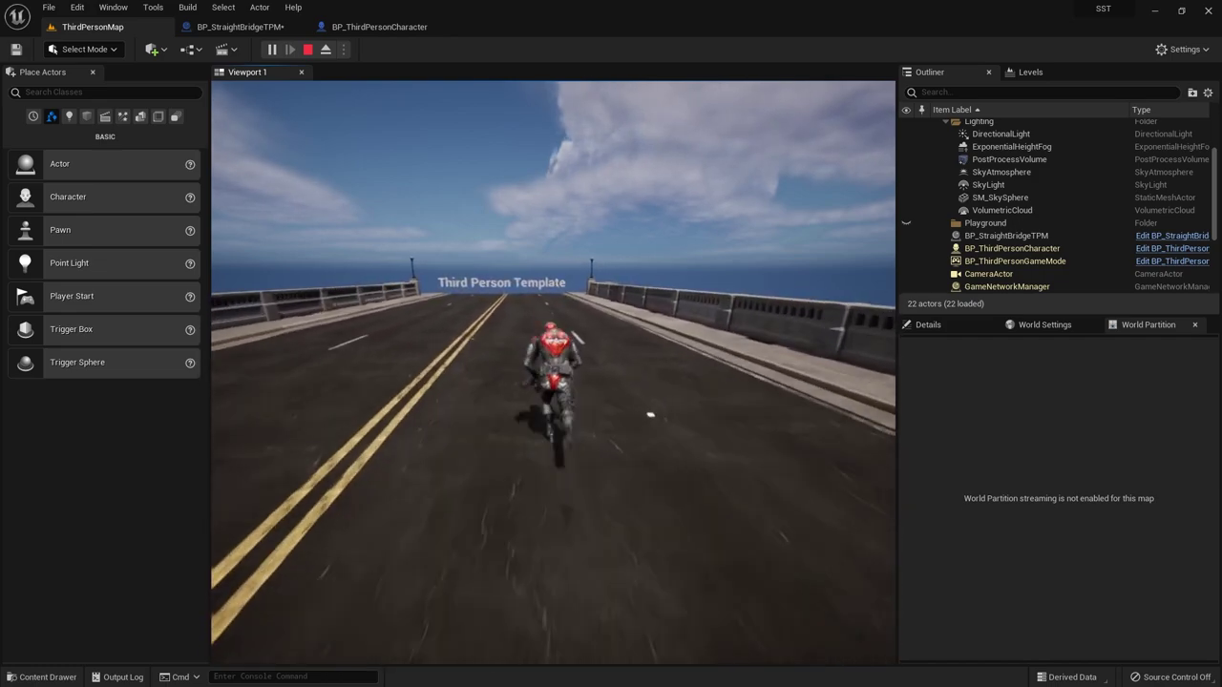
key(space)
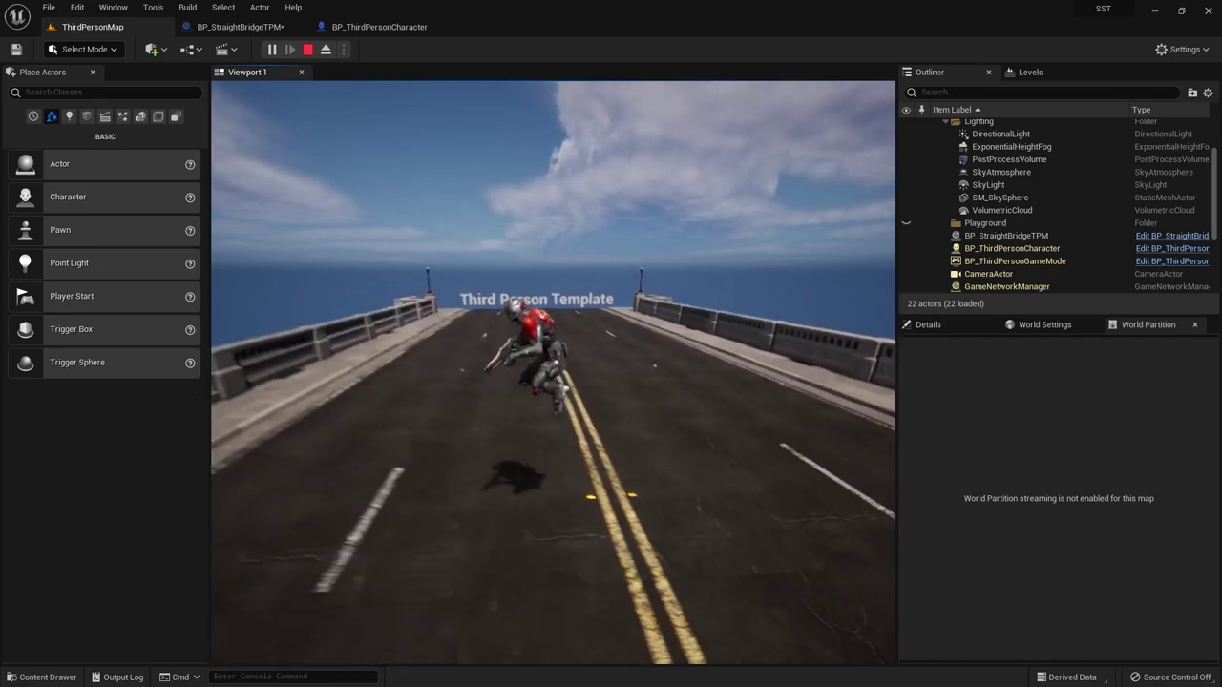